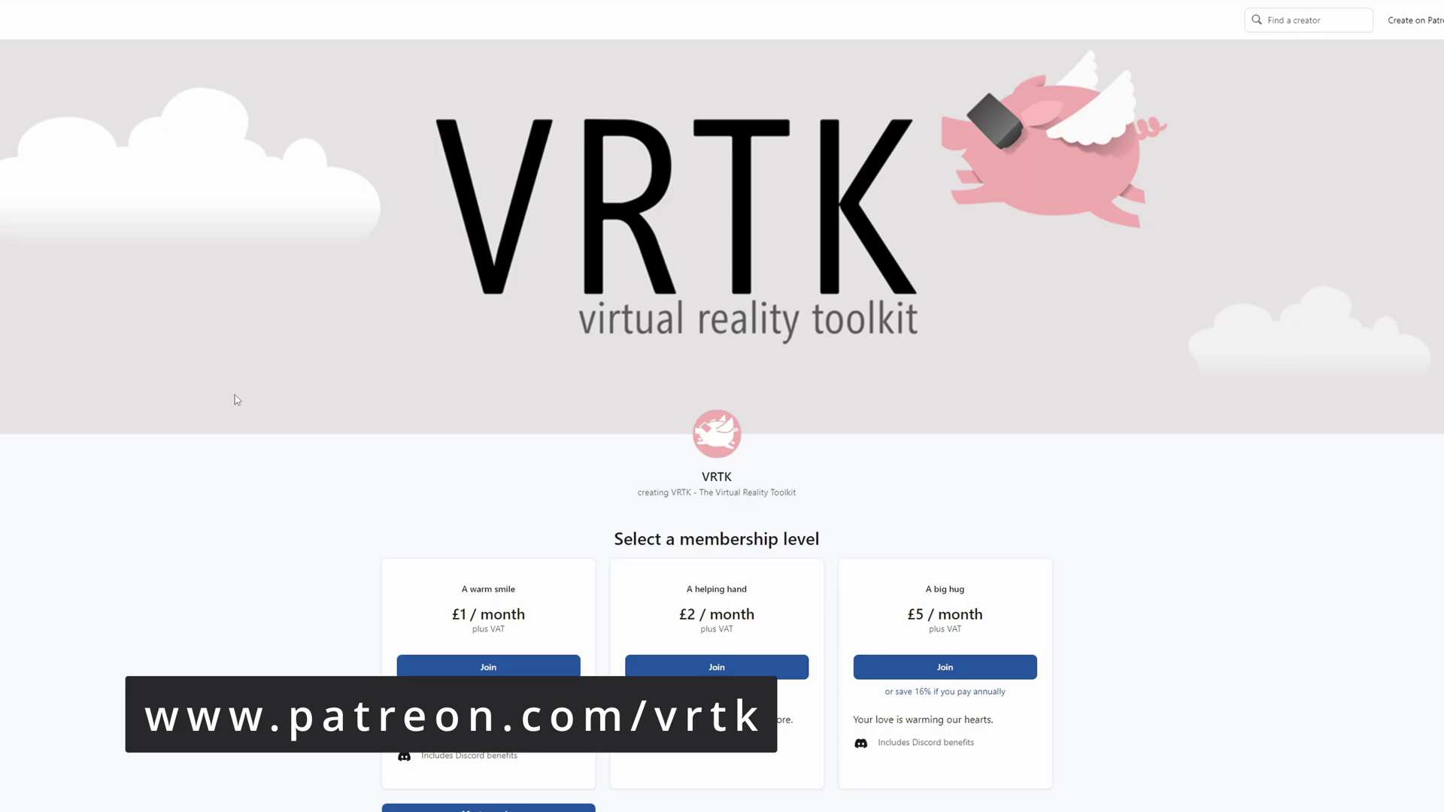
scroll(237, 400, down, 5)
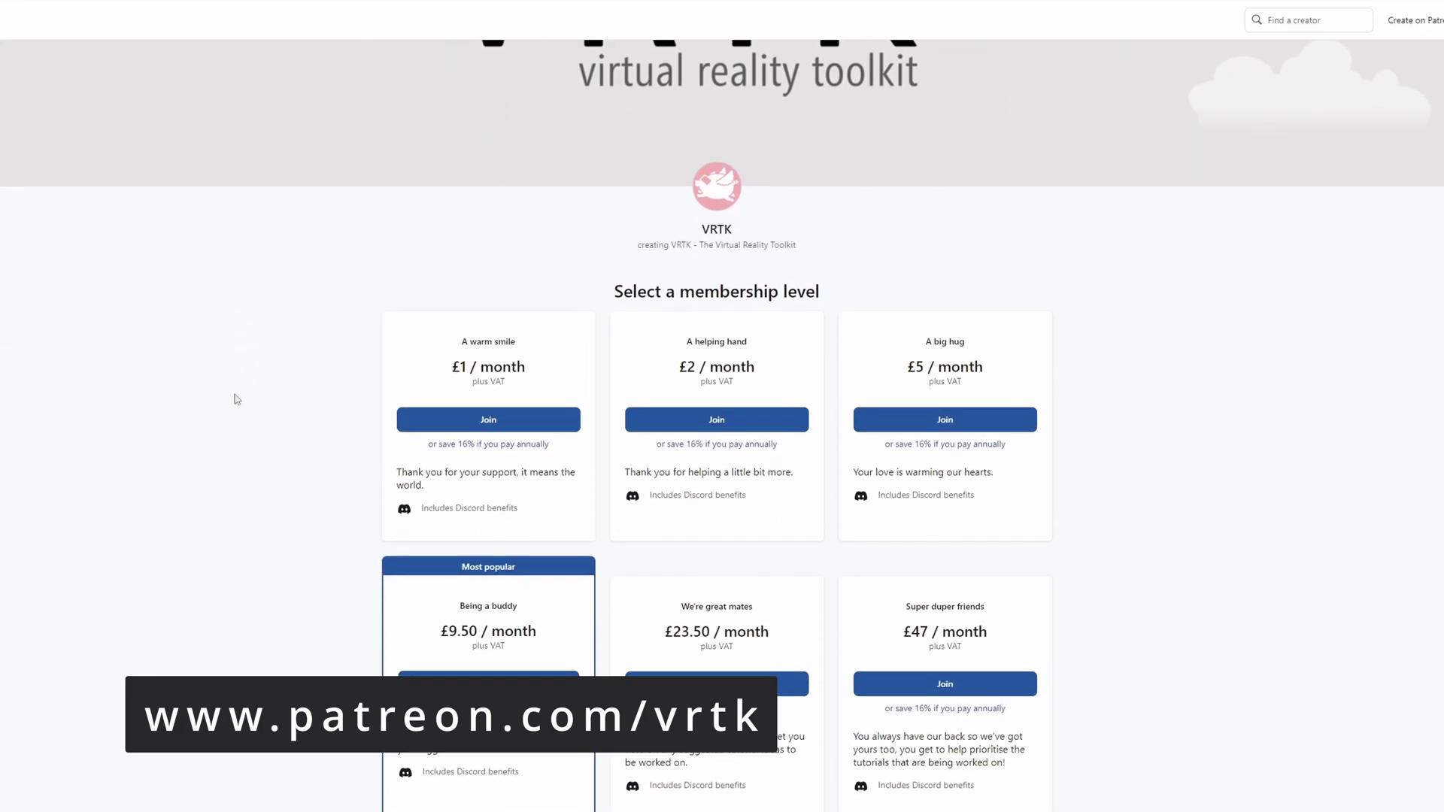
scroll(261, 343, down, 2)
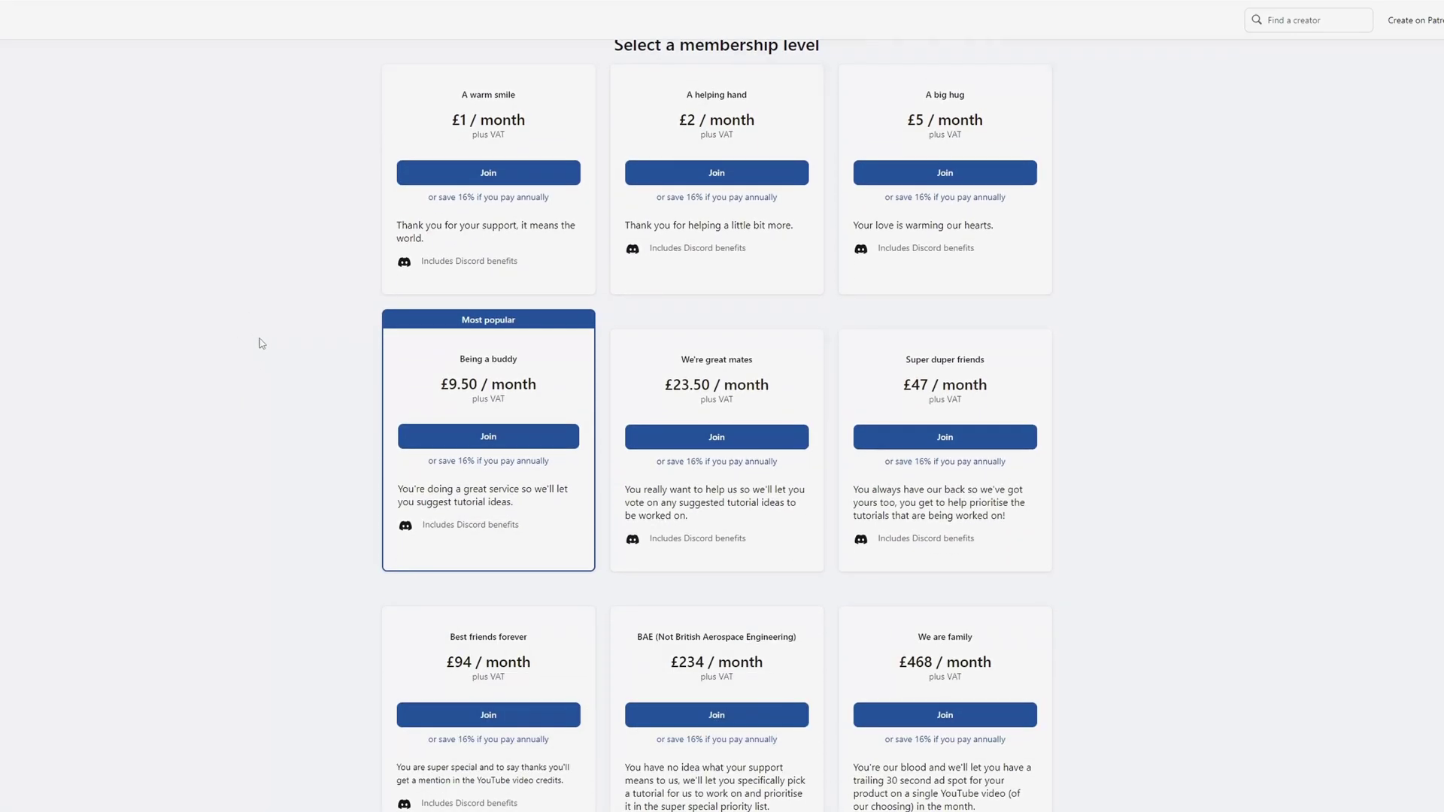
scroll(259, 340, down, 2)
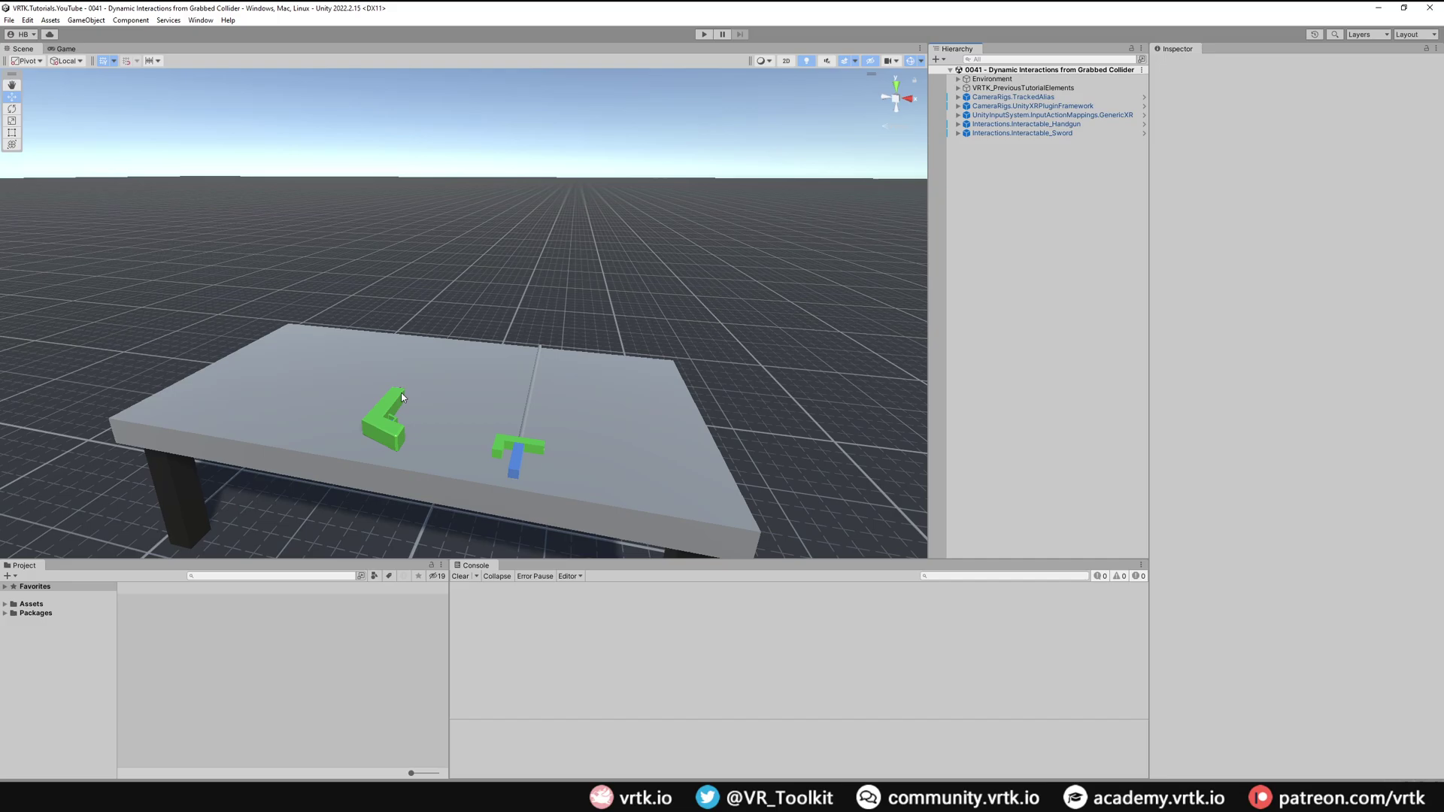
- Rename the handgun's GenericOrientationHandle in OrientationHandleCollection to HandleOrientation, and duplicate it as BarrelGrabOrientation
click(1048, 125)
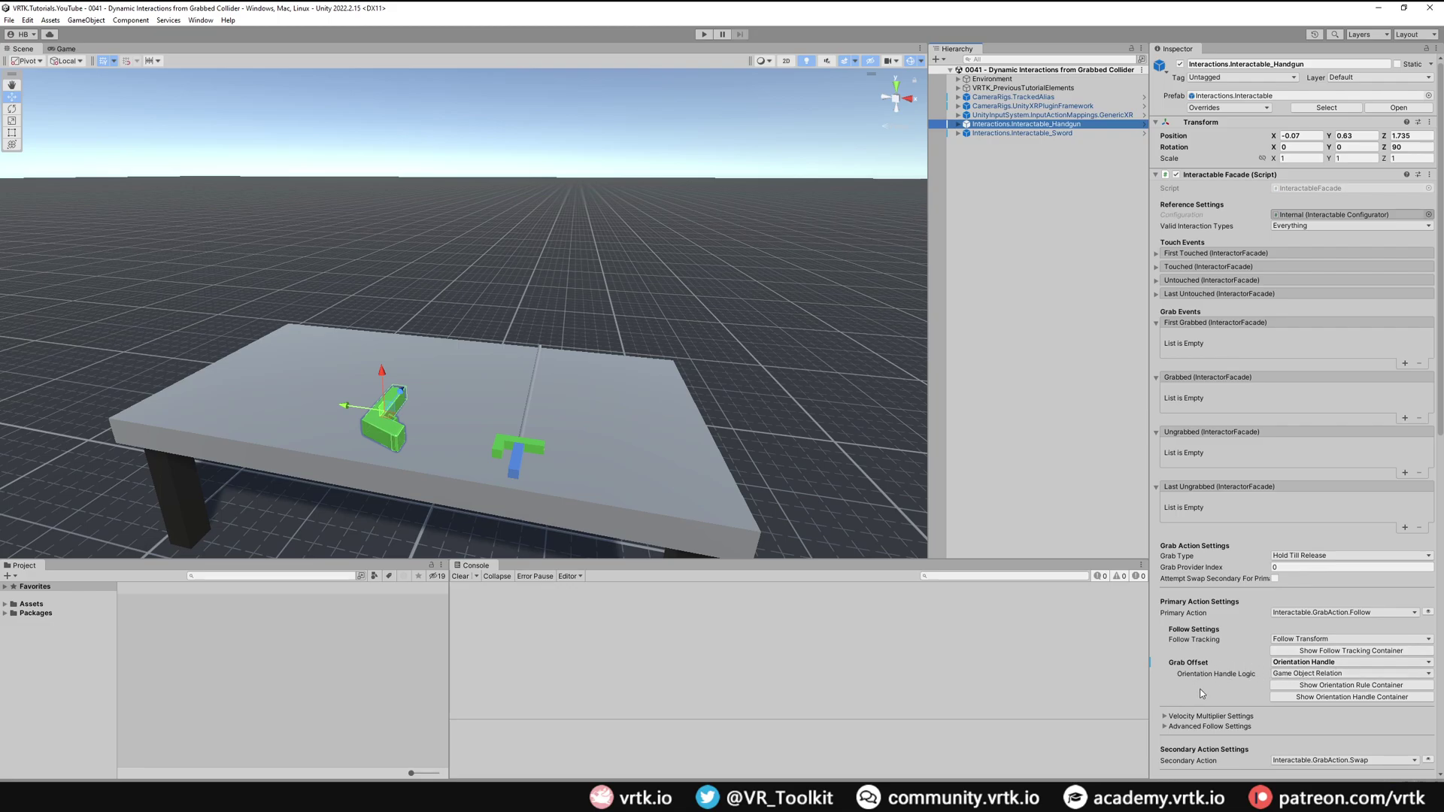
click(1341, 698)
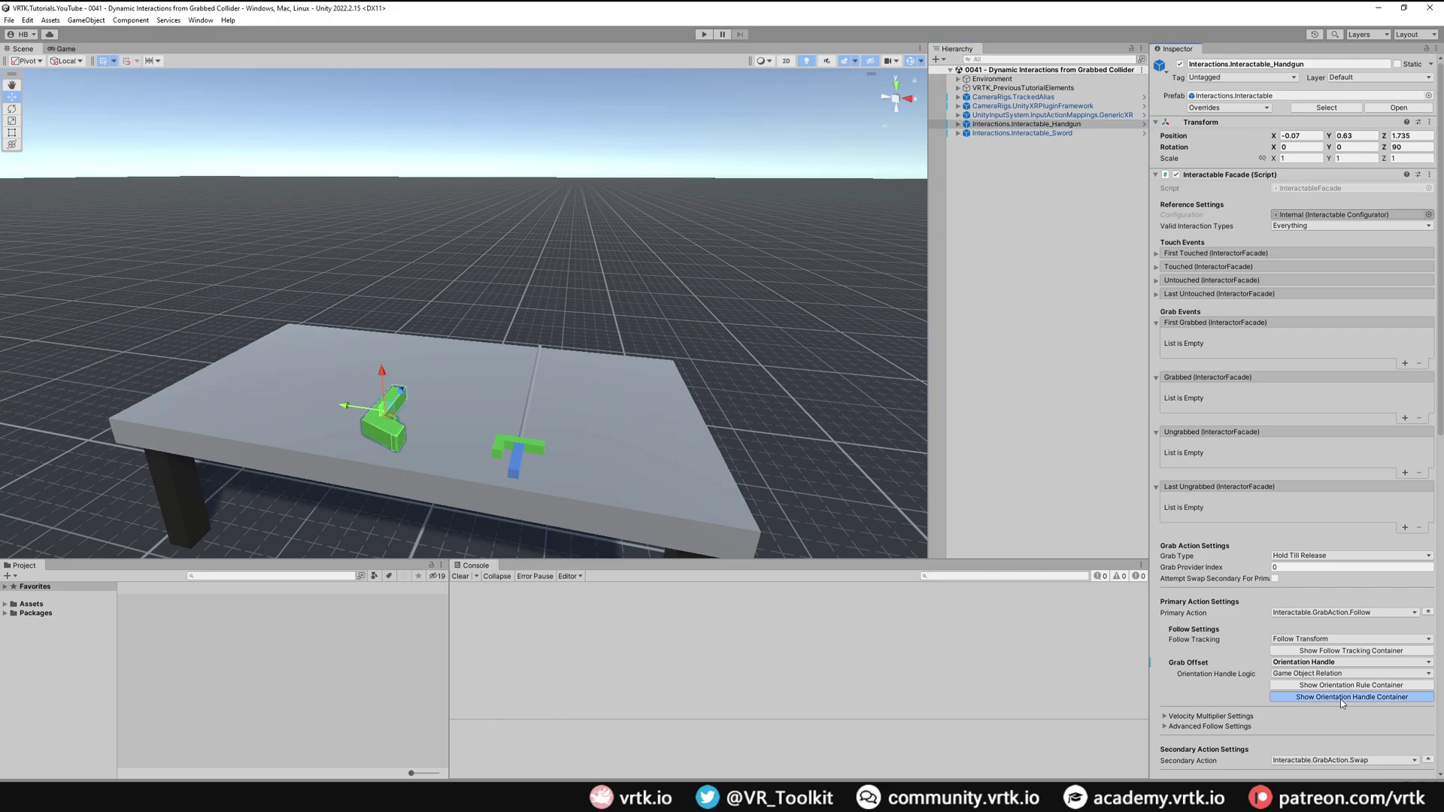
click(1092, 268)
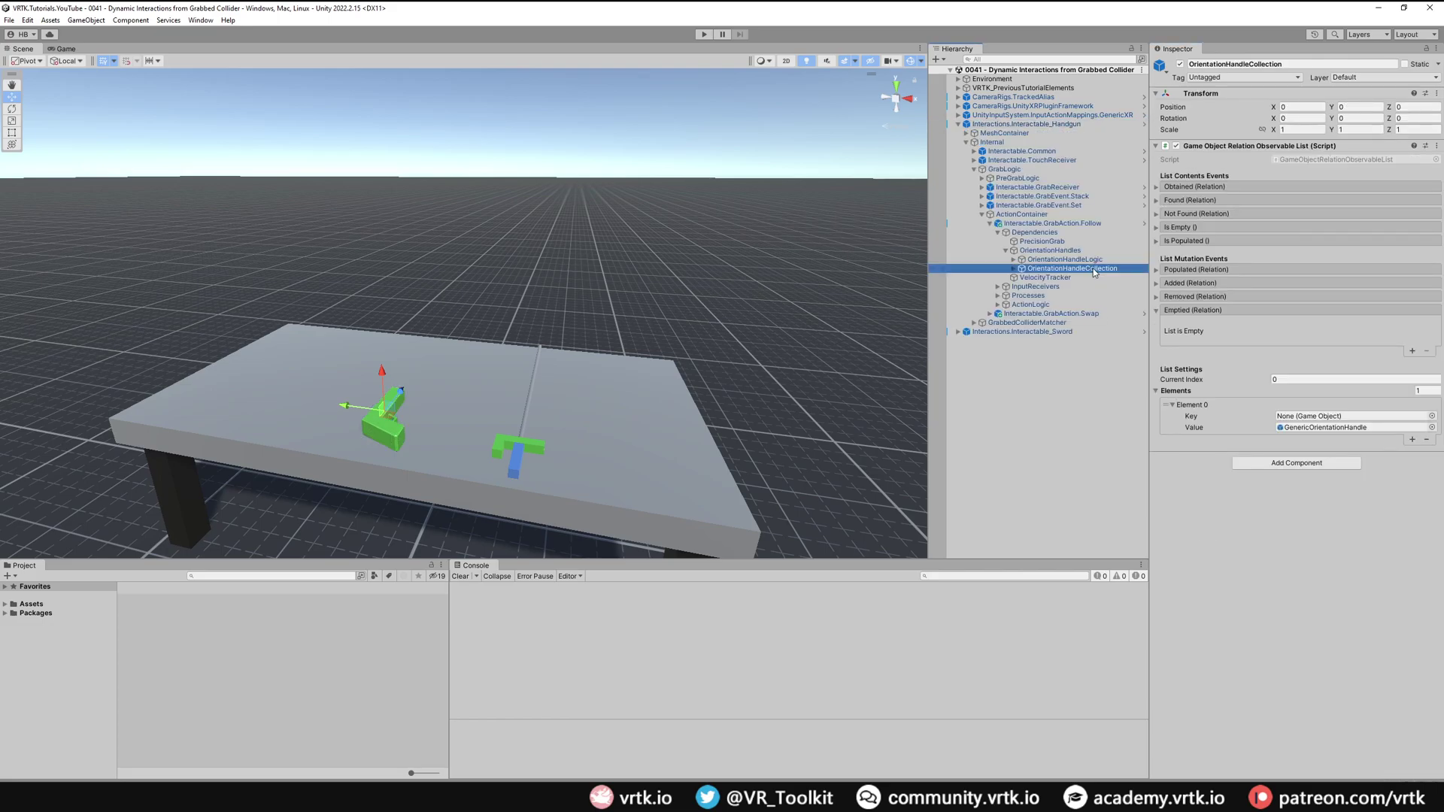
click(1012, 271)
click(1044, 280)
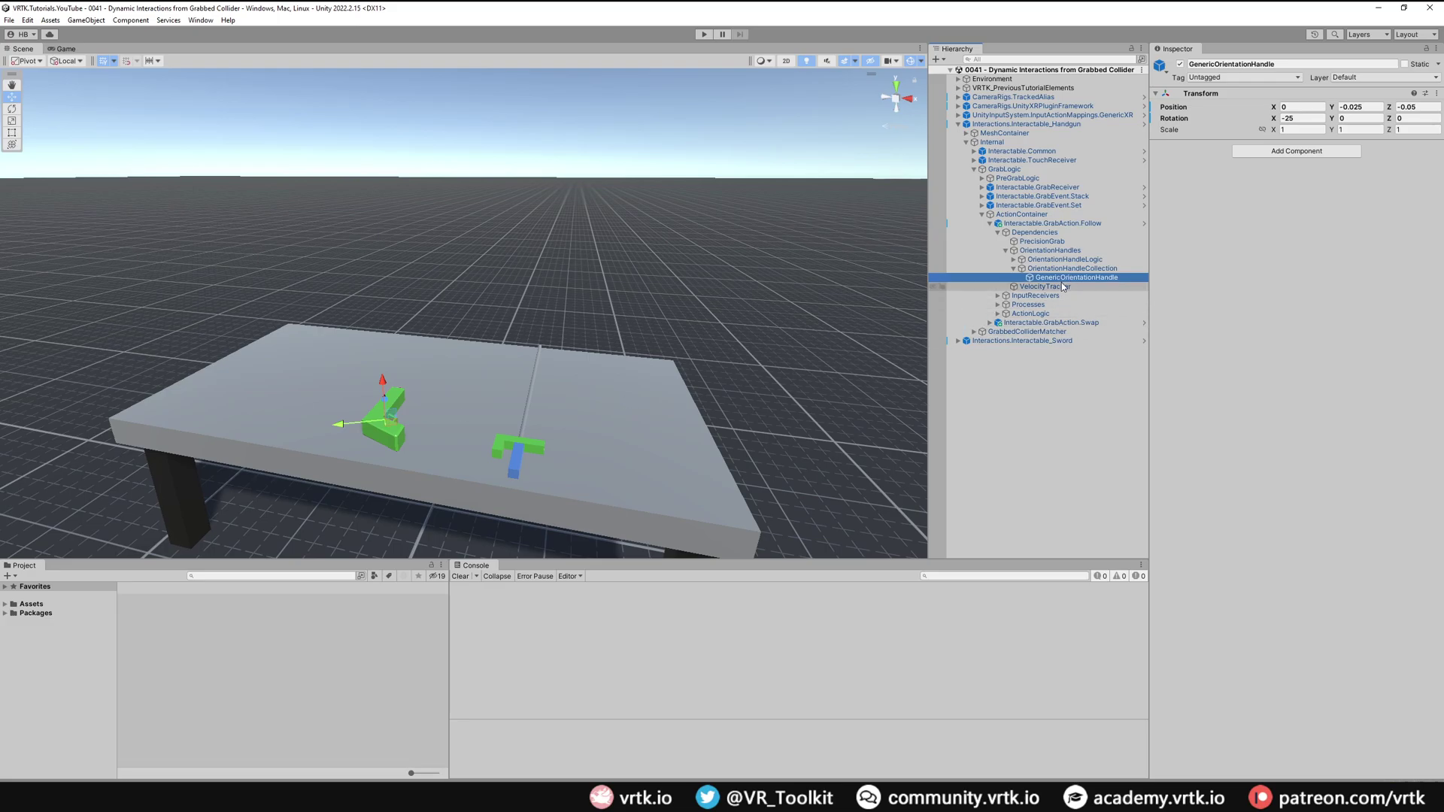
key(F2)
text(HandleOrientation)
key(Return)
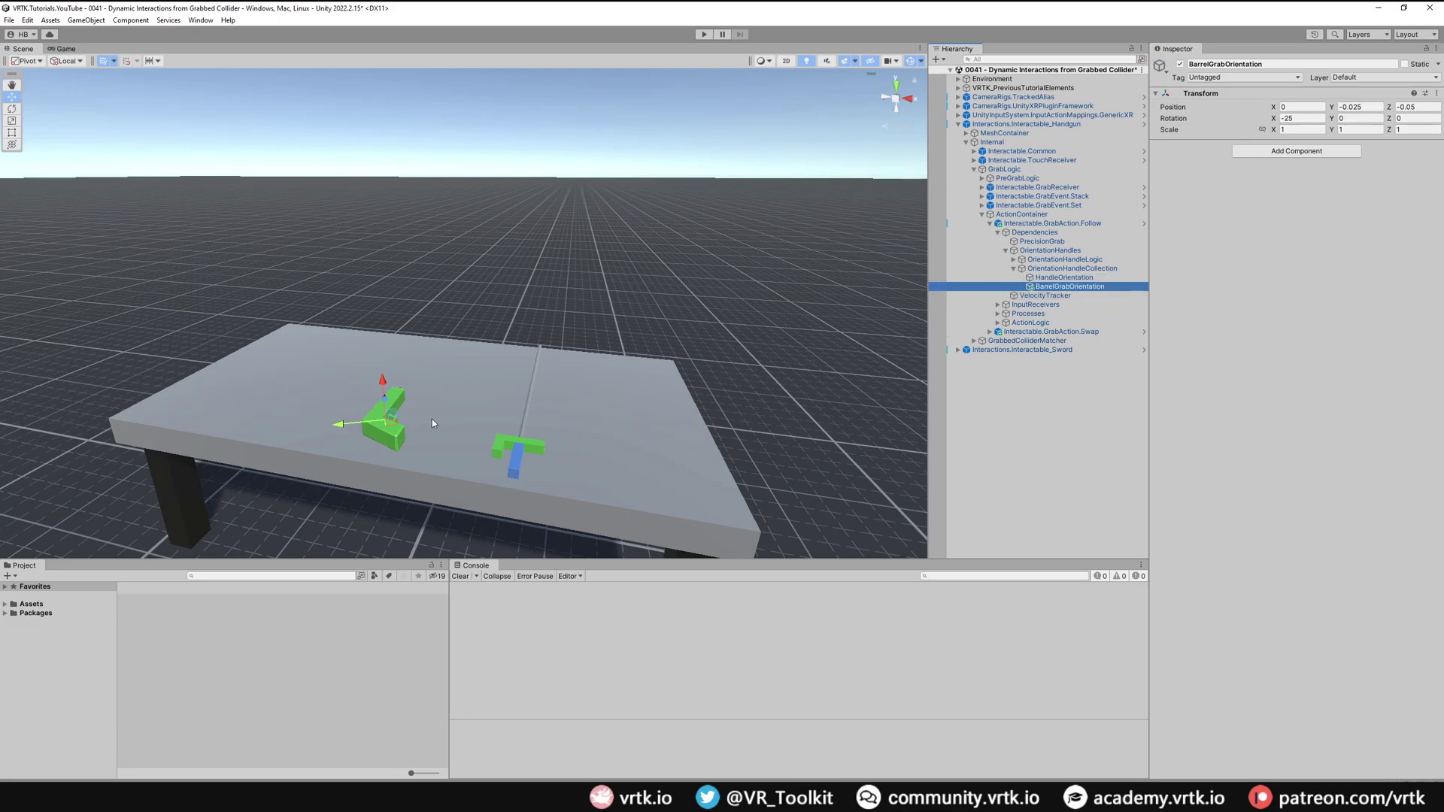
- Zero BarrelGrabOrientation's position and X rotation, set its Y rotation to 180 and move it along the barrel to about Z 0.149
key(f)
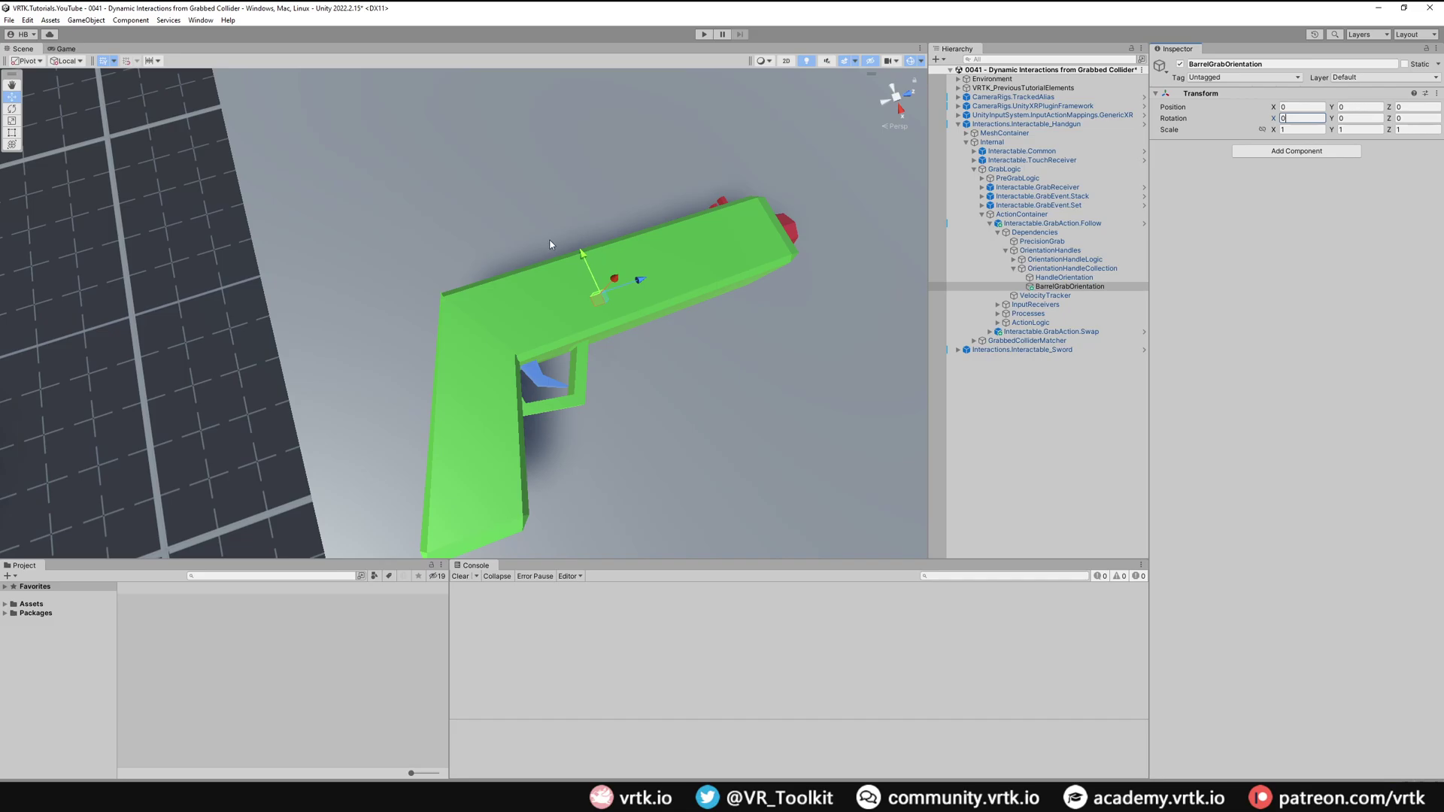
click(1351, 118)
text(180)
key(Return)
drag(561, 313, 789, 240)
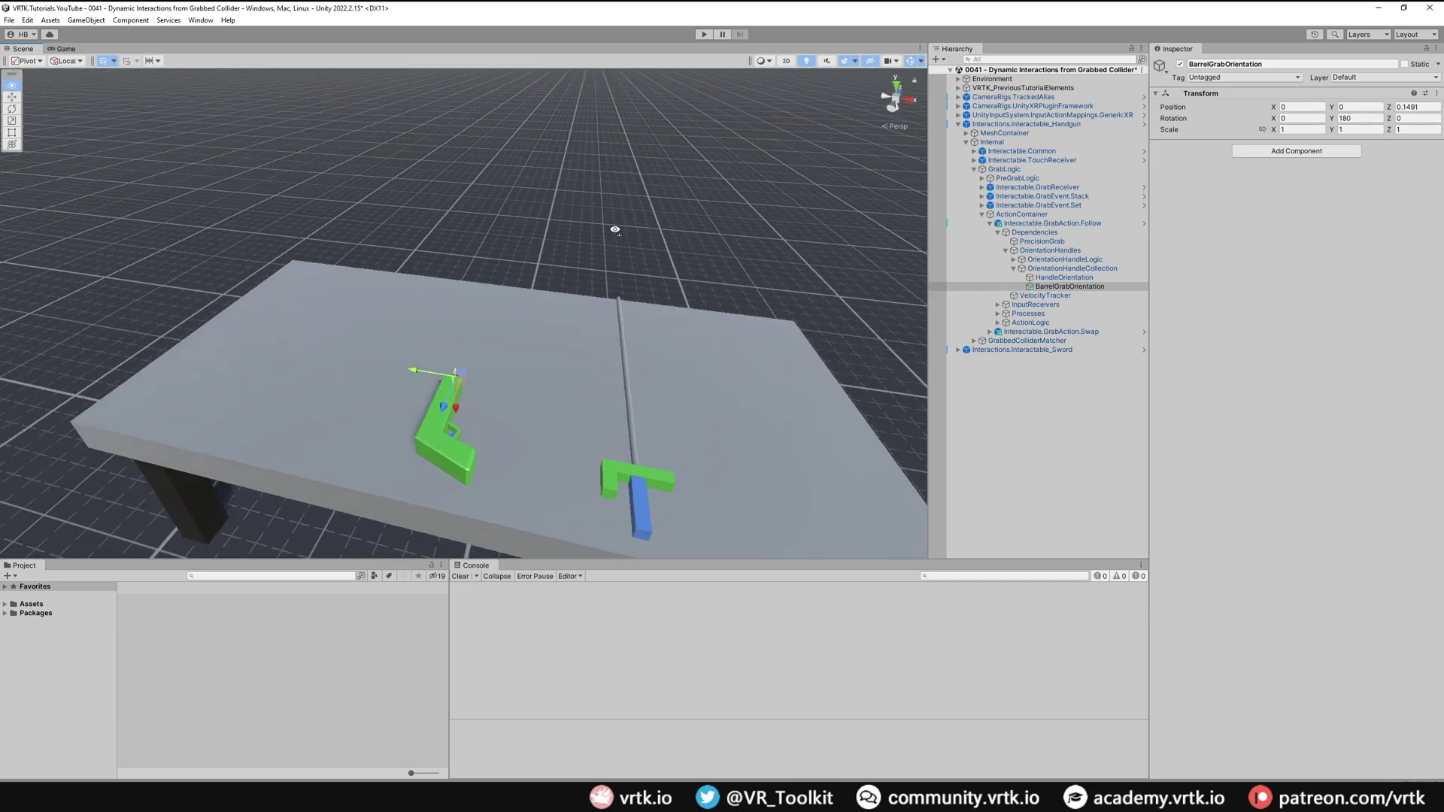
- Add a Game Object Event Proxy Emitter component to both HandleOrientation and BarrelGrabOrientation
click(1094, 287)
click(1075, 251)
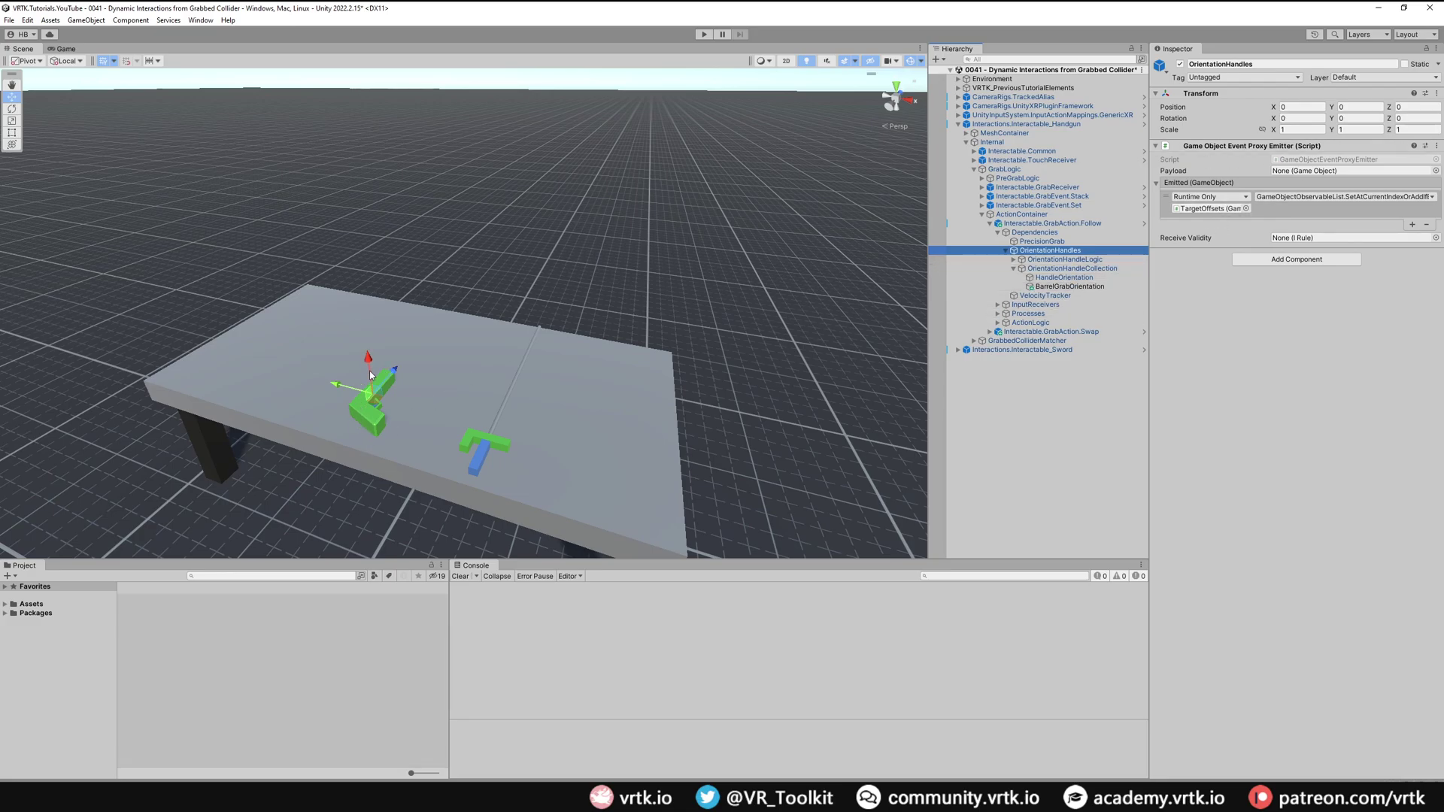
click(1076, 279)
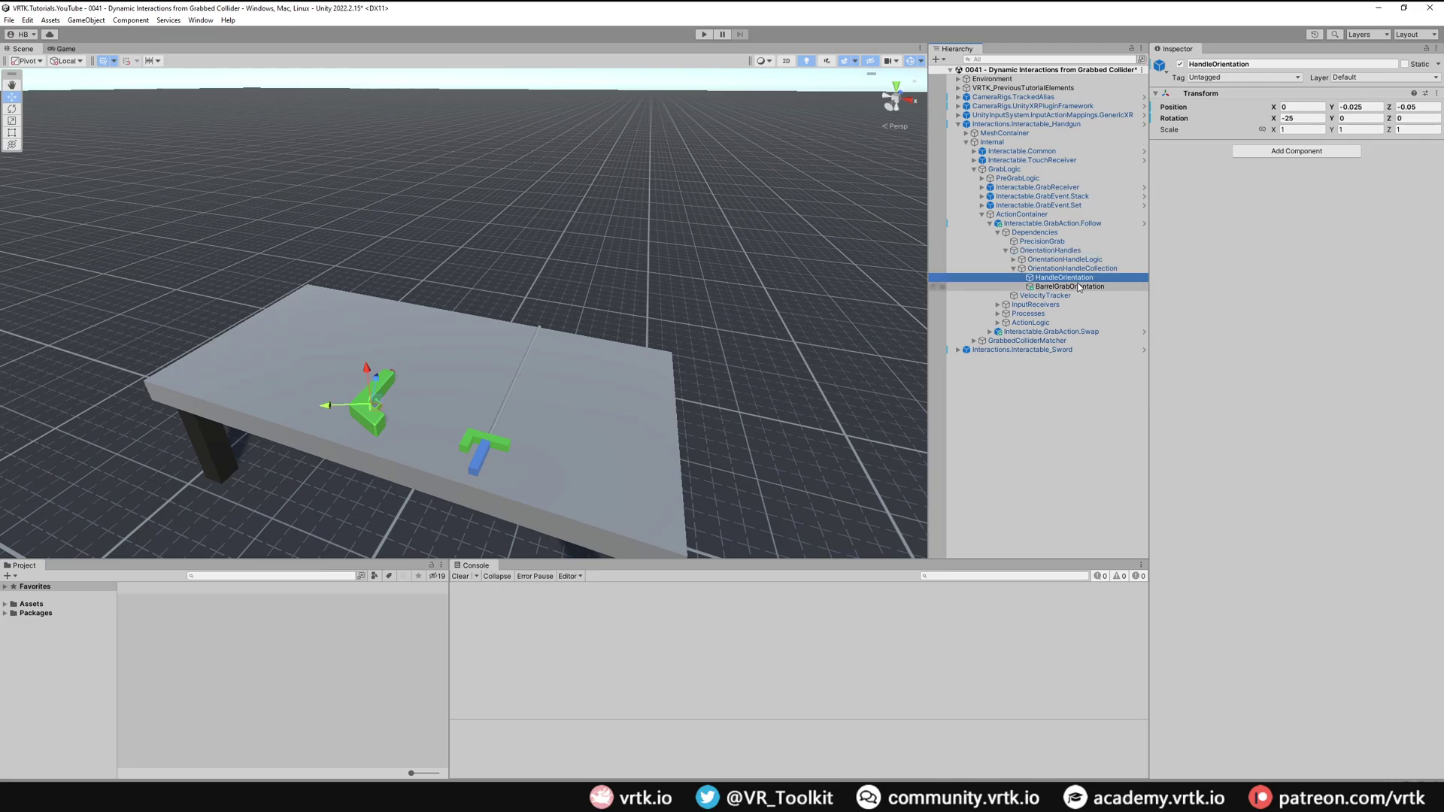
ctrl+click(1079, 287)
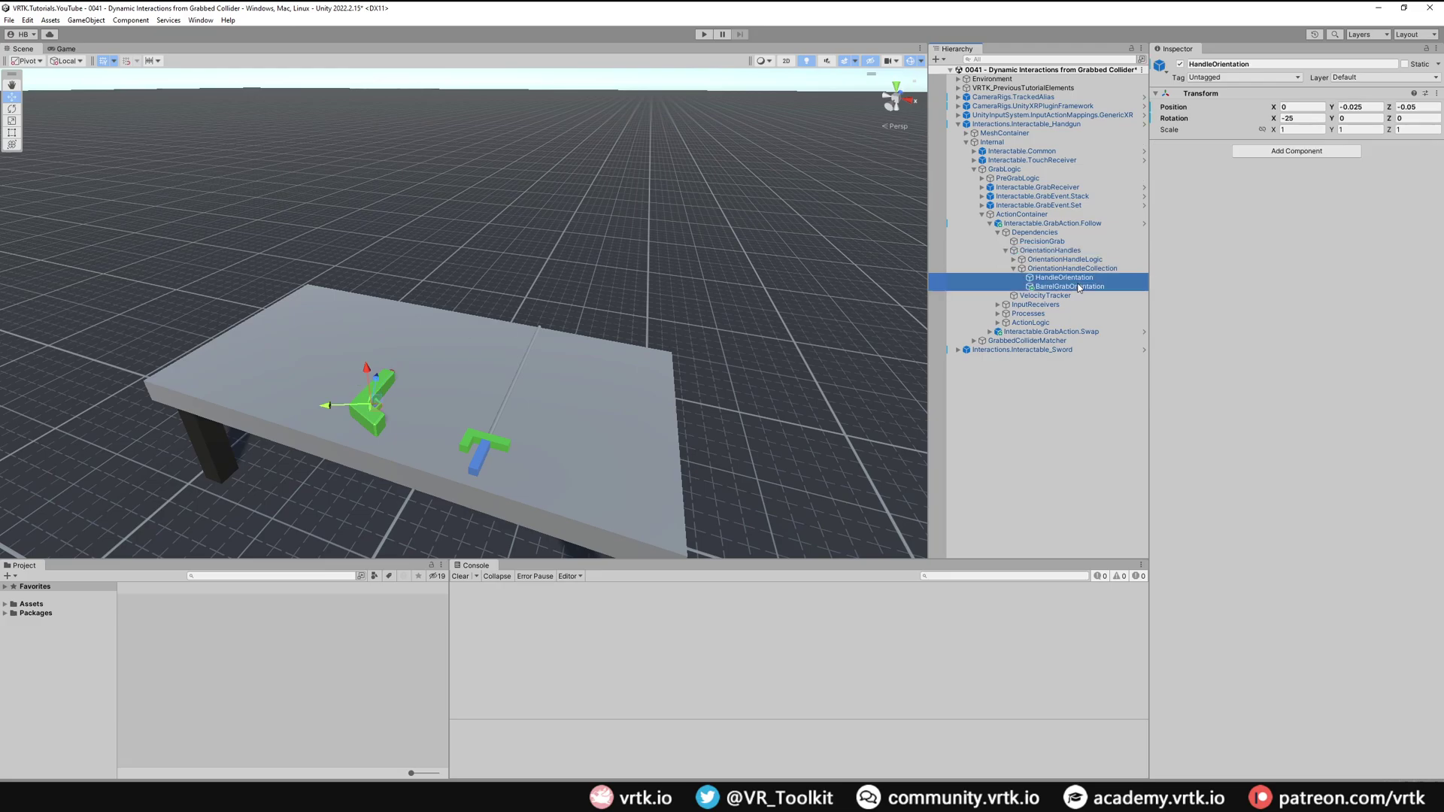
click(1274, 154)
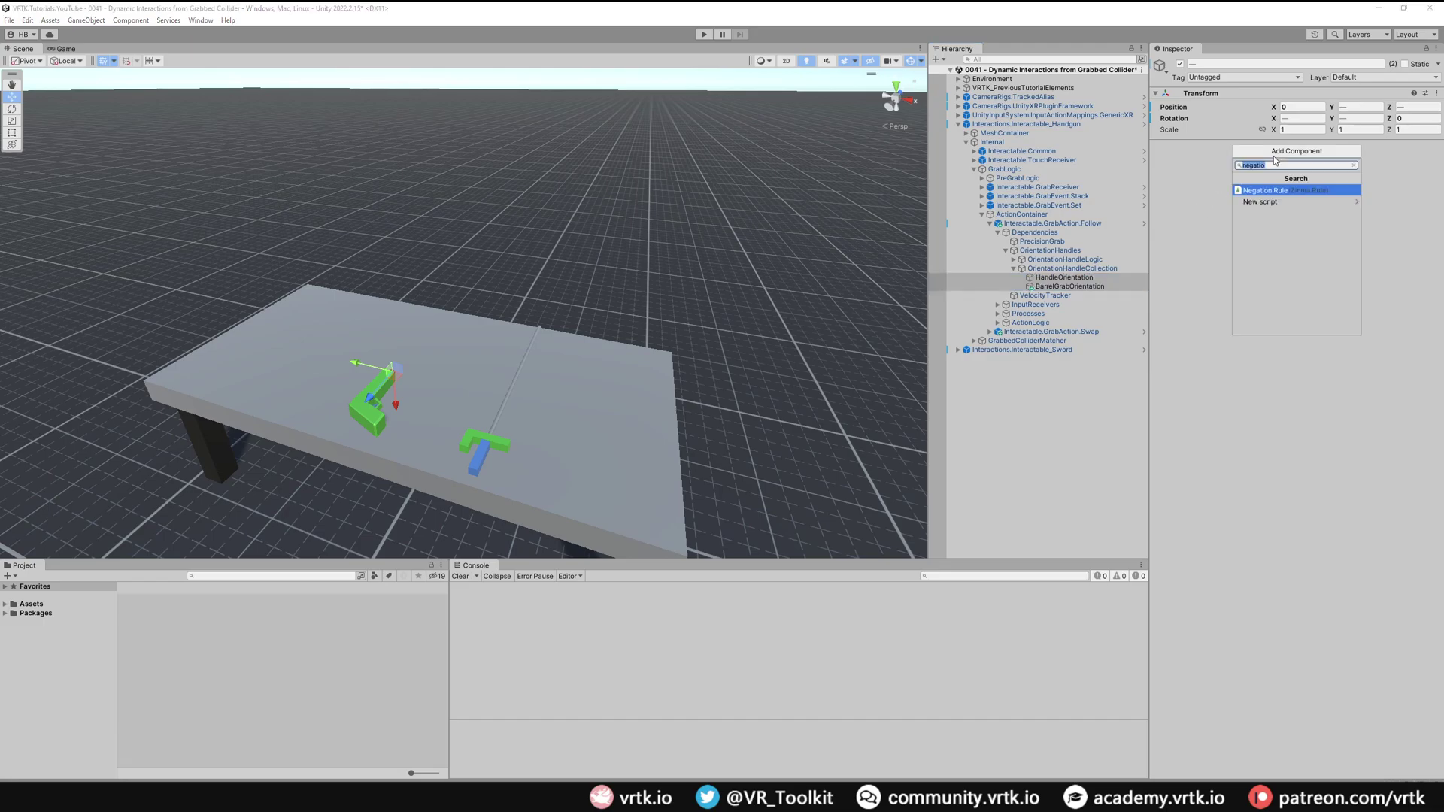
click(1249, 193)
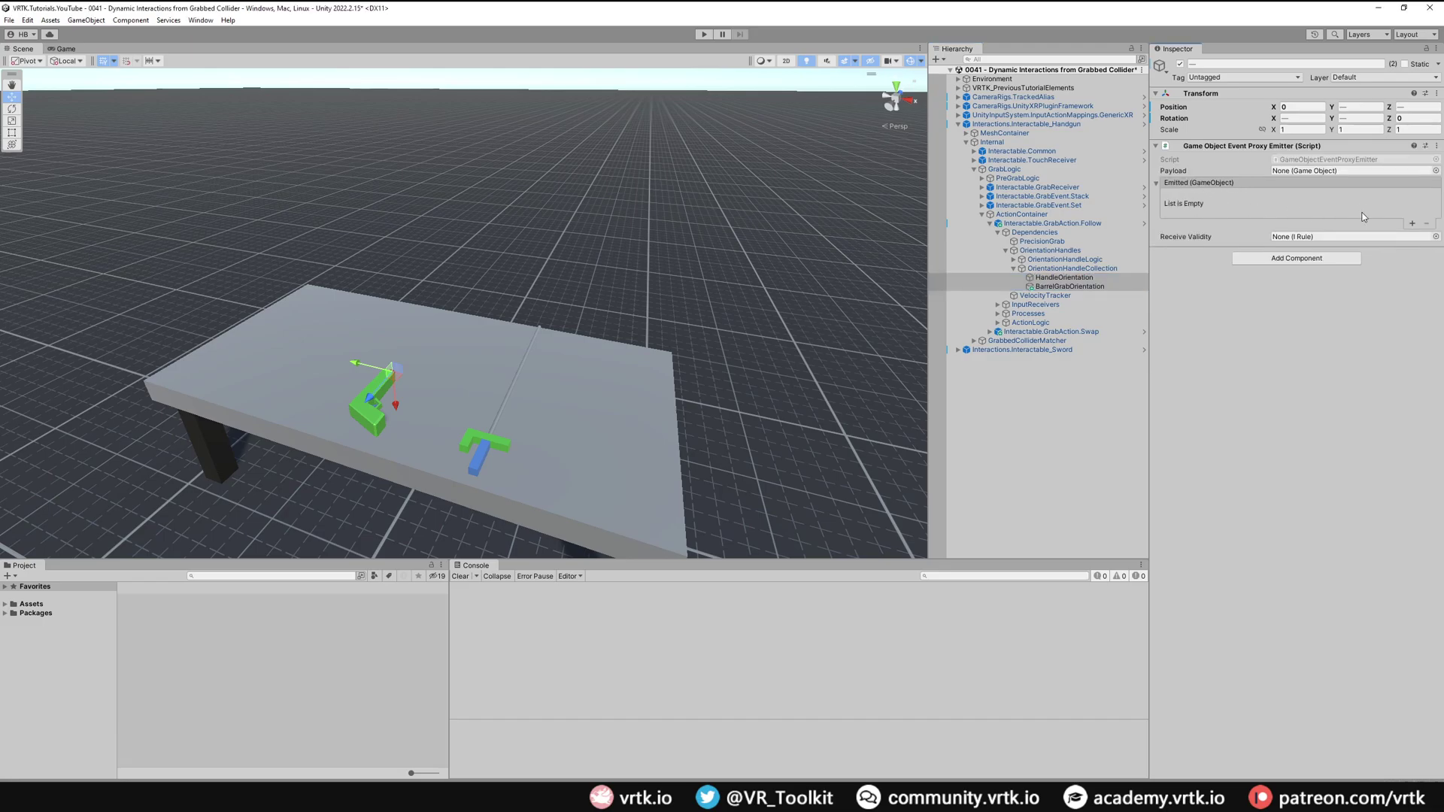
- Add an Emitted listener on both emitters that targets OrientationHandles and calls the dynamic GameObjectEventProxyEmitter.Payload
click(1411, 224)
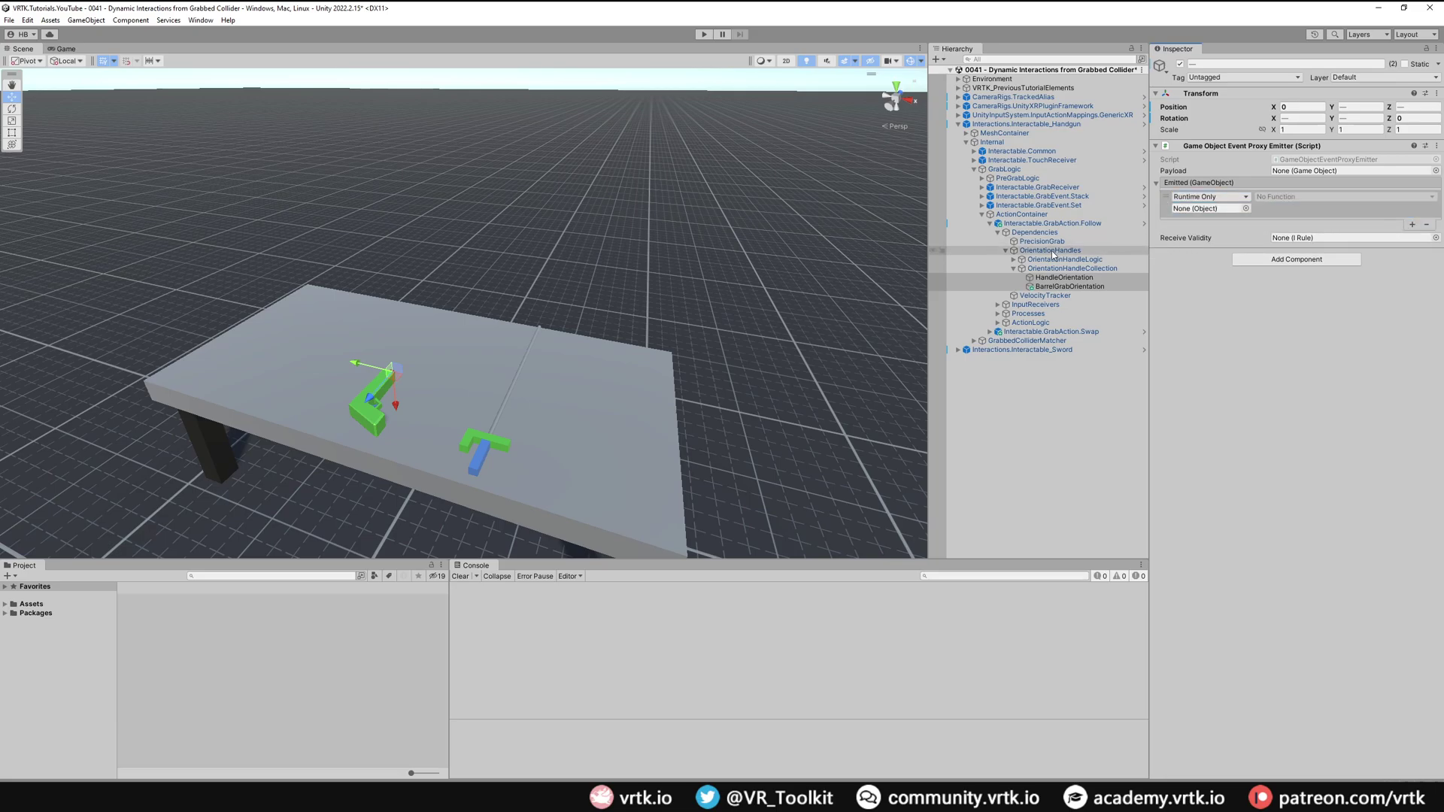
drag(1052, 254, 1200, 210)
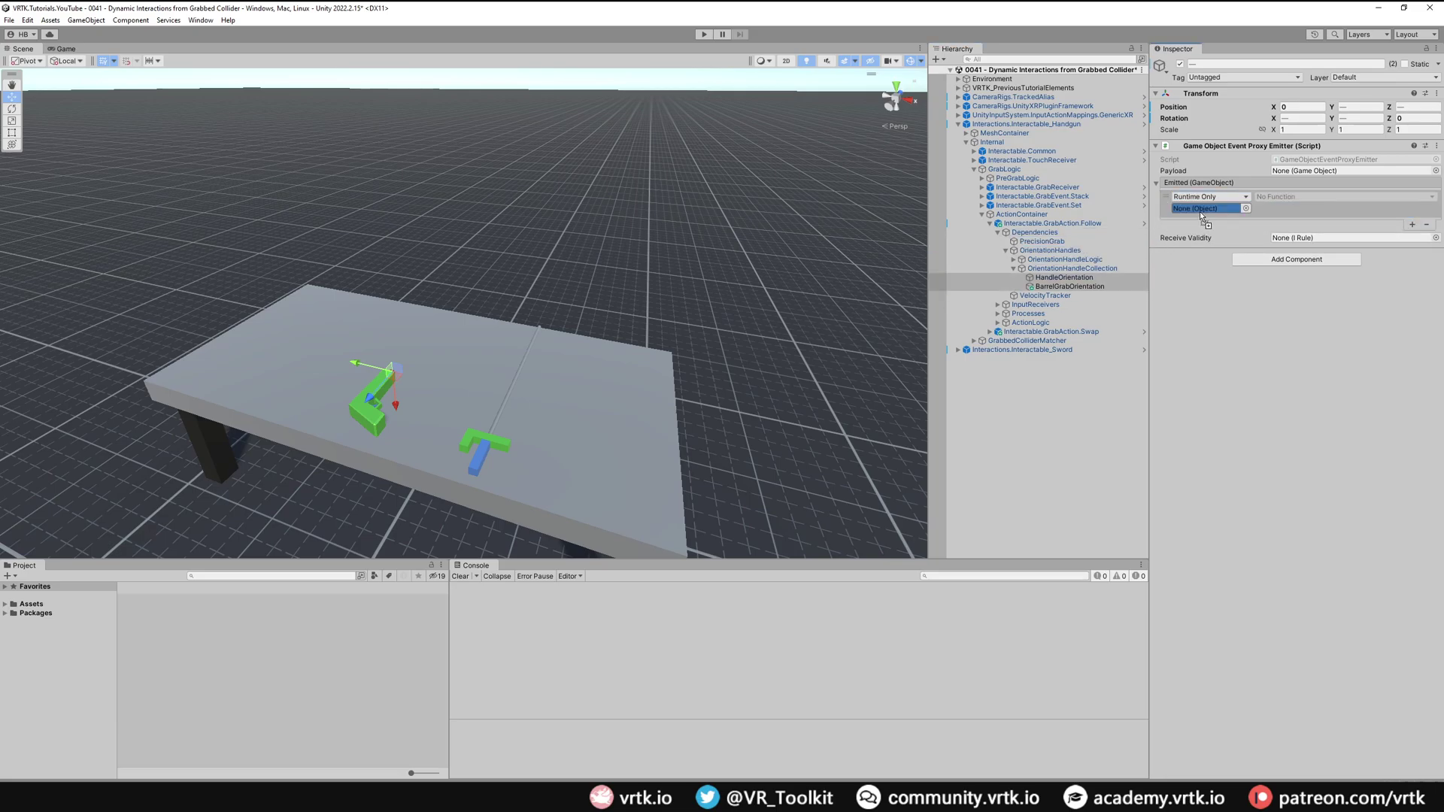
click(1279, 198)
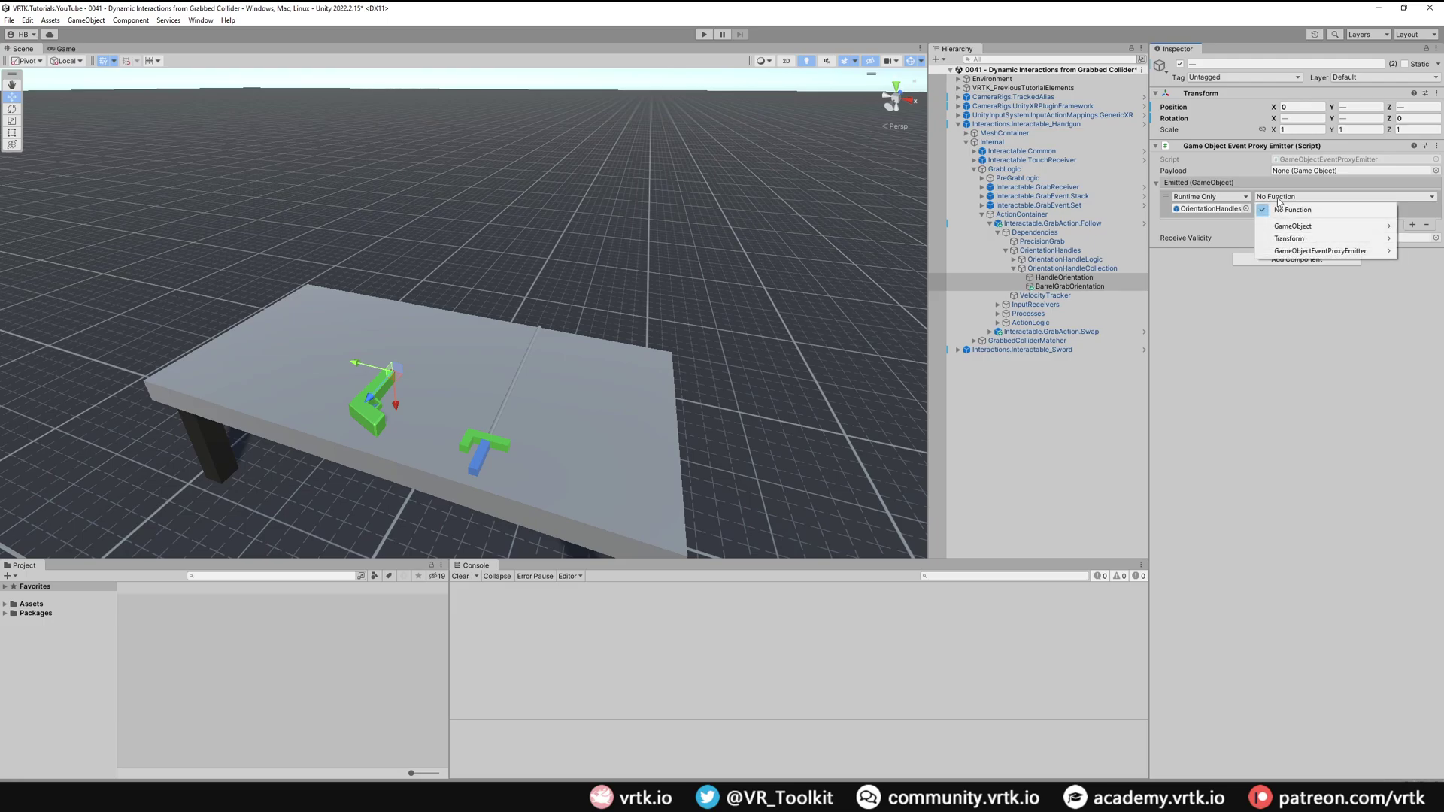
mouse_move(1320, 254)
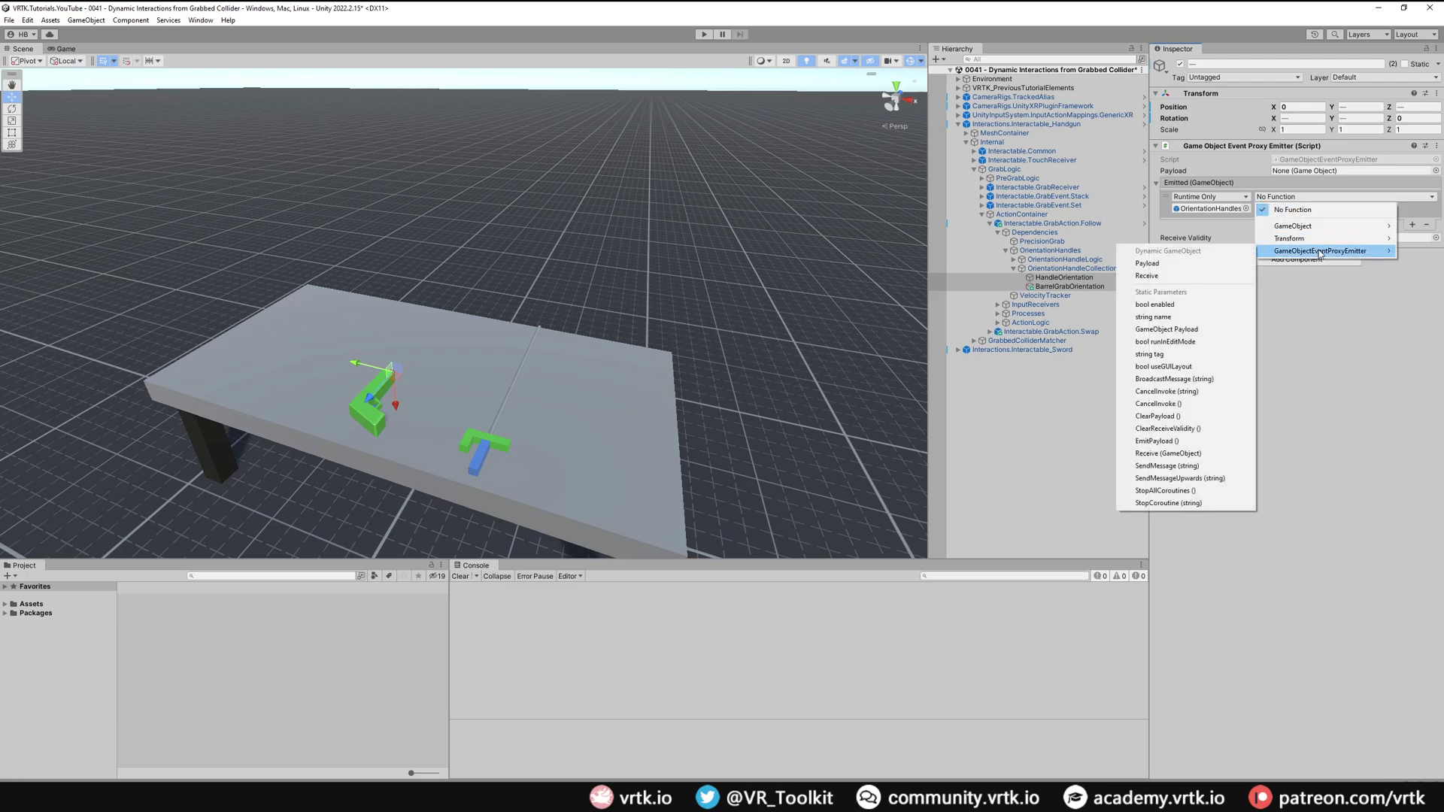
click(1176, 263)
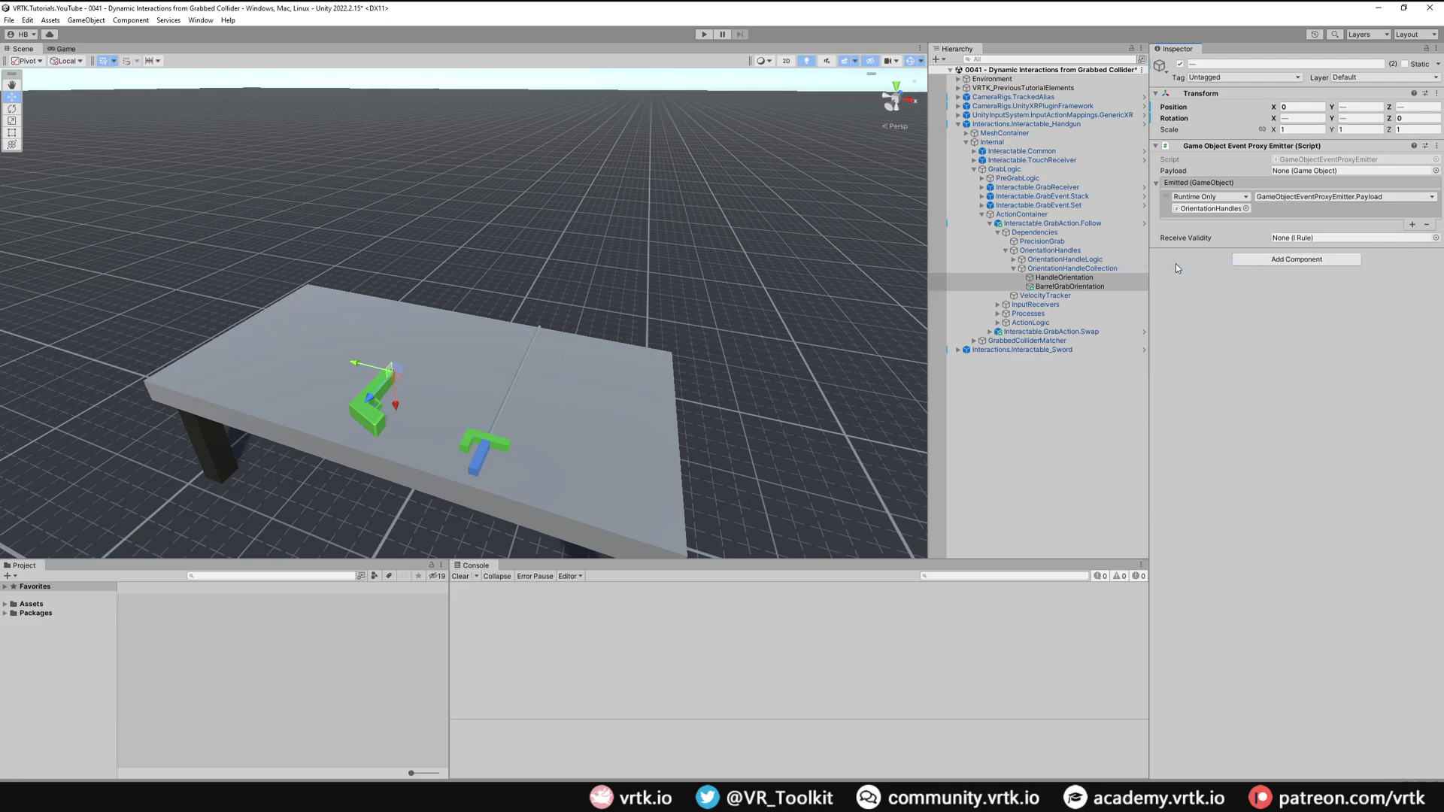
- Assign HandleOrientation and BarrelGrabOrientation each as the Payload of their own event proxy emitter
click(1084, 279)
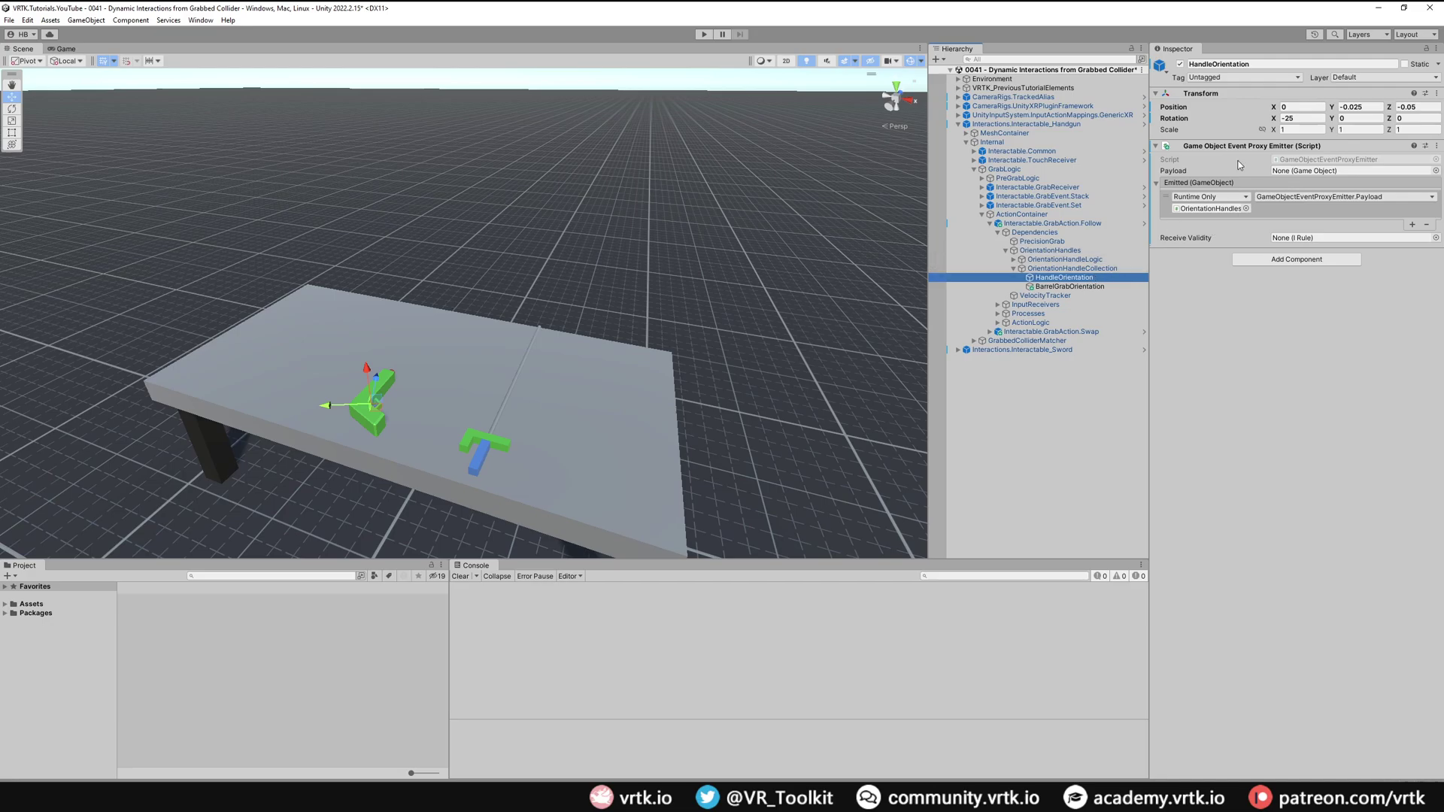
drag(1083, 279, 1283, 171)
click(1088, 287)
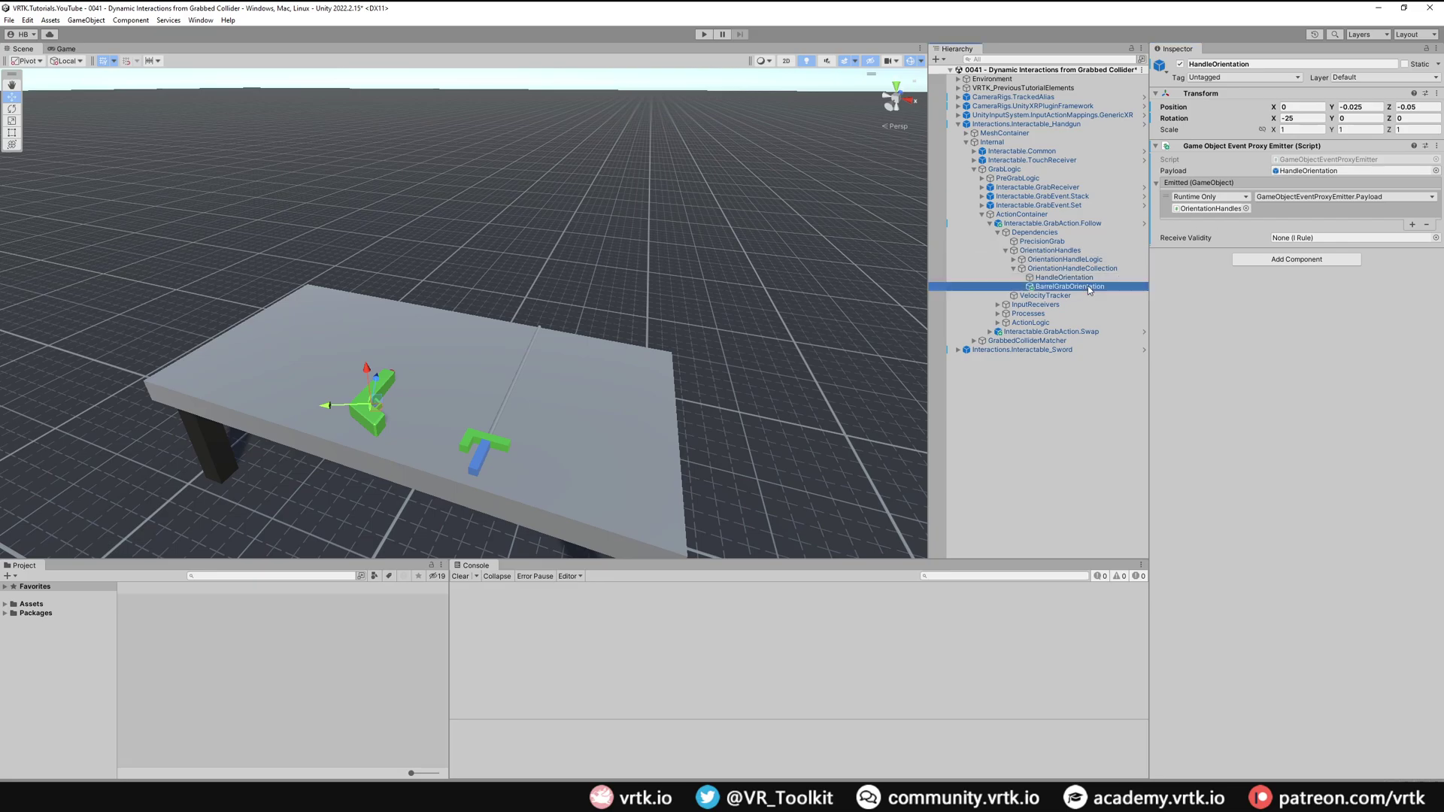
drag(1081, 288, 1316, 174)
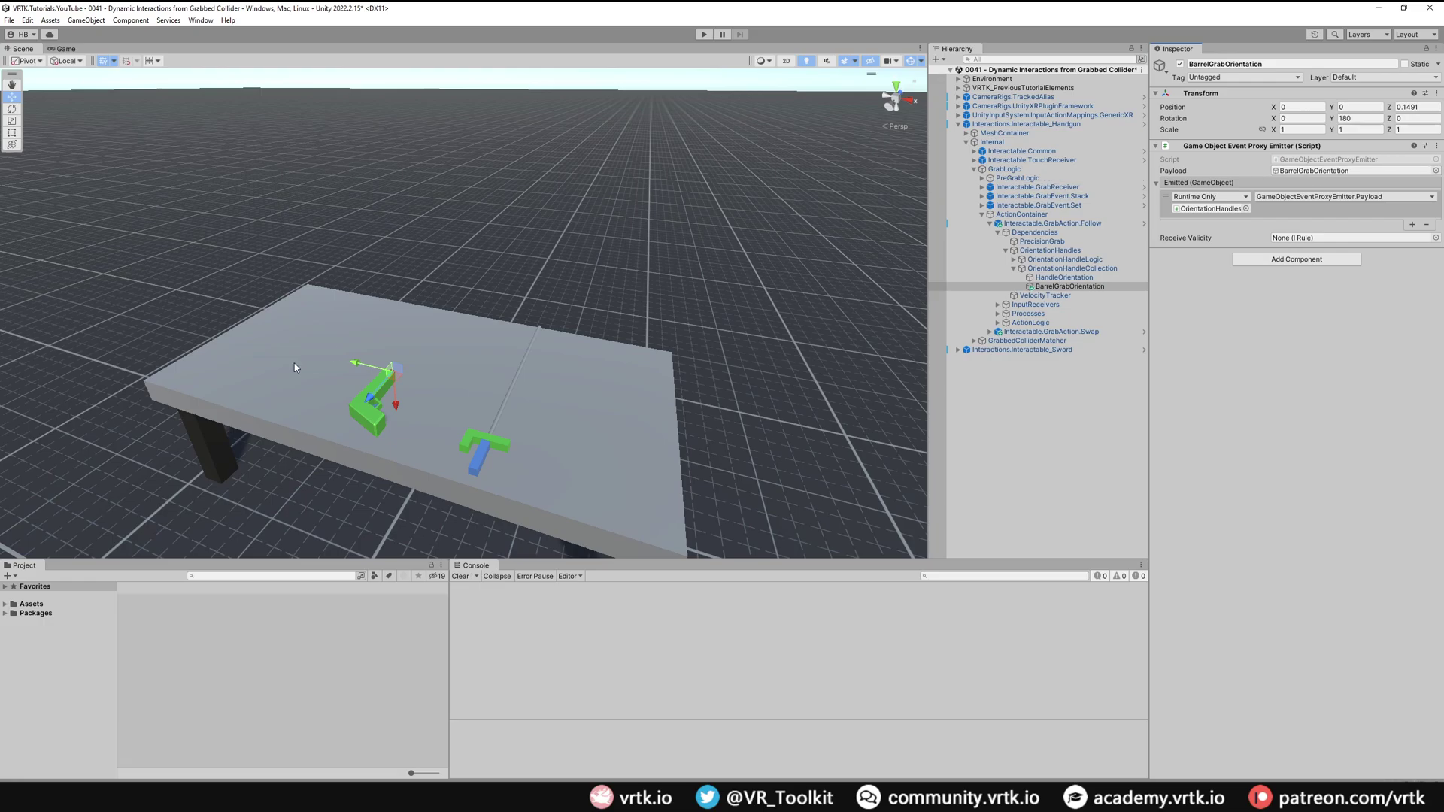
- Change the Value Retrieved event function on GameObjectRelationsLogic to GameObjectEventProxyEmitter.EmitPayload
click(1050, 250)
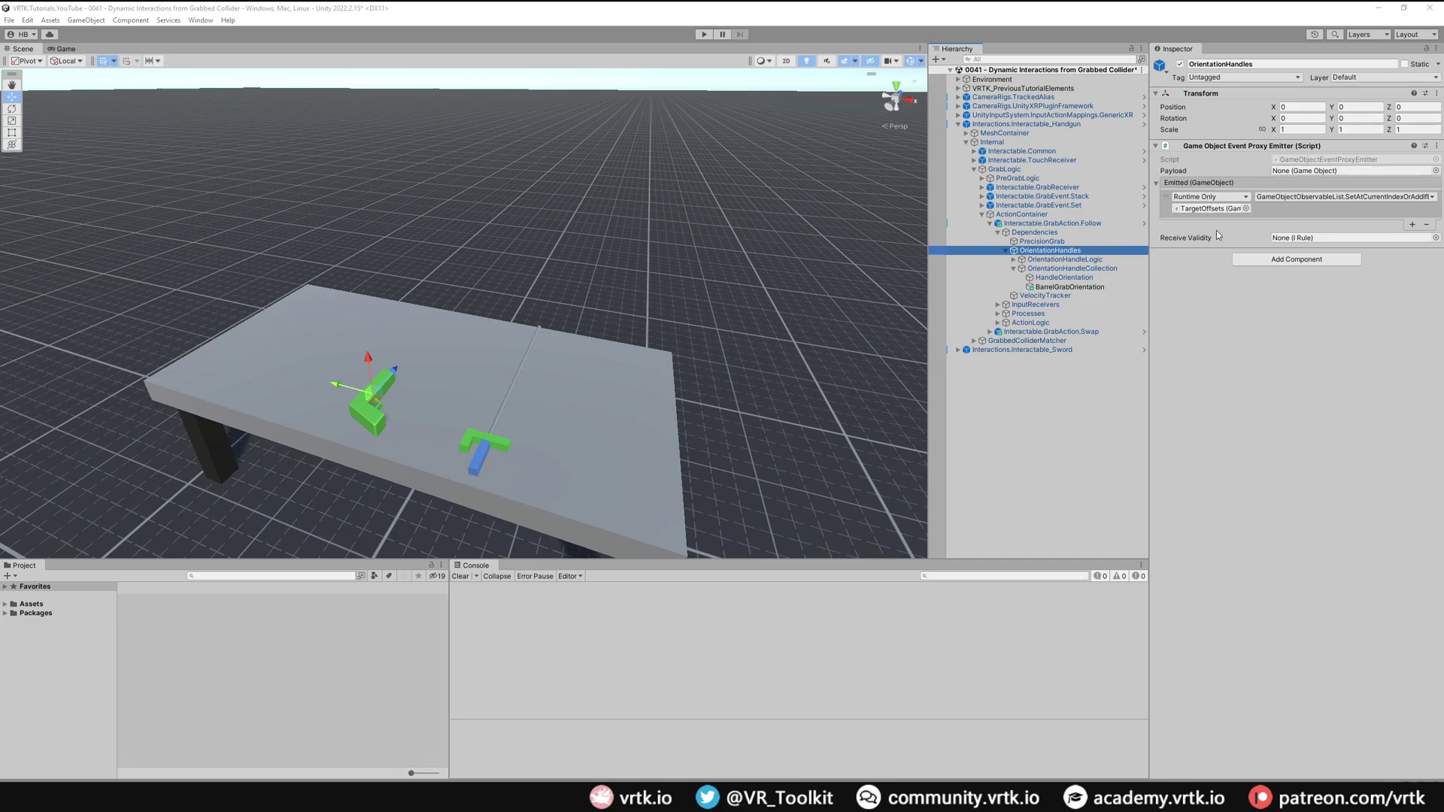
click(1013, 259)
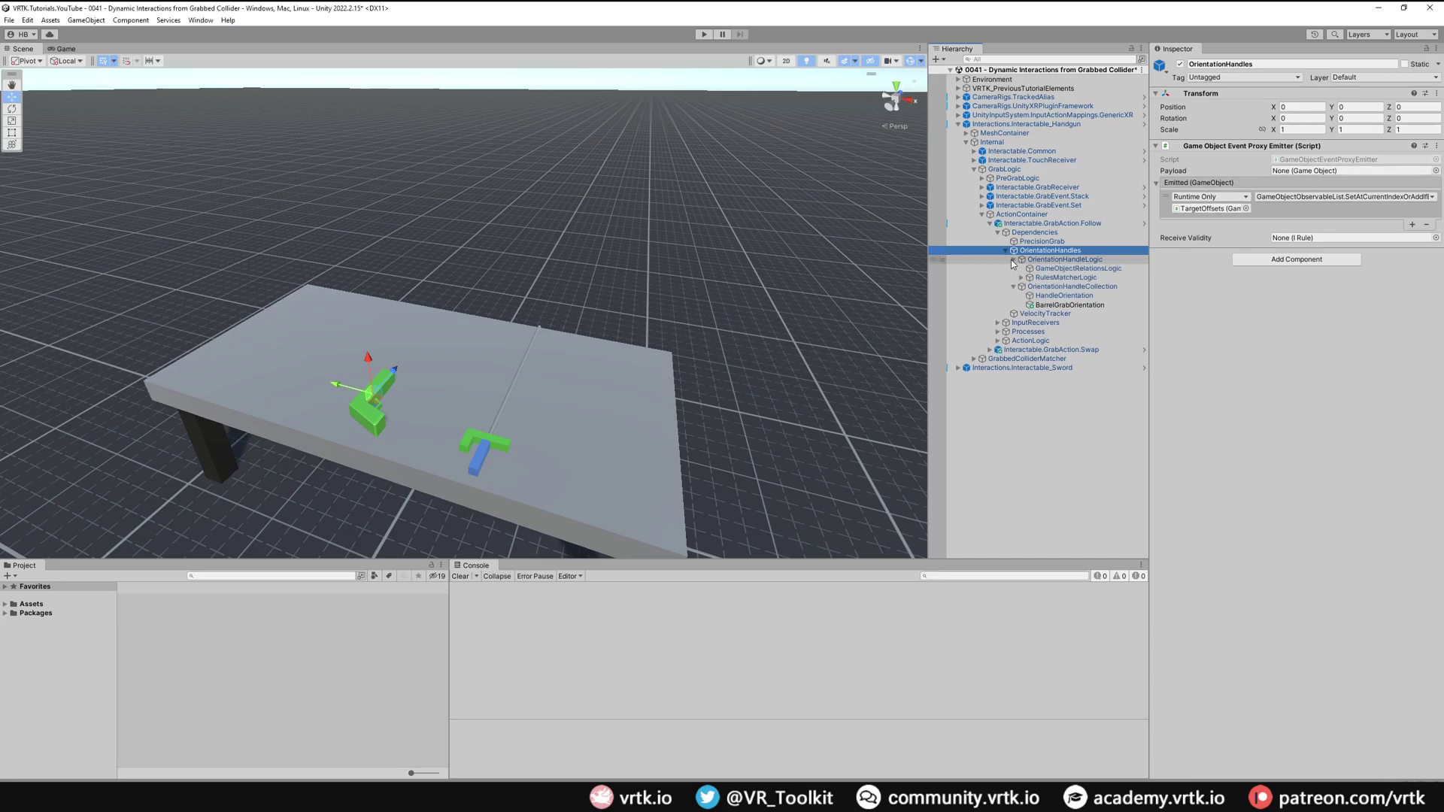
click(1057, 270)
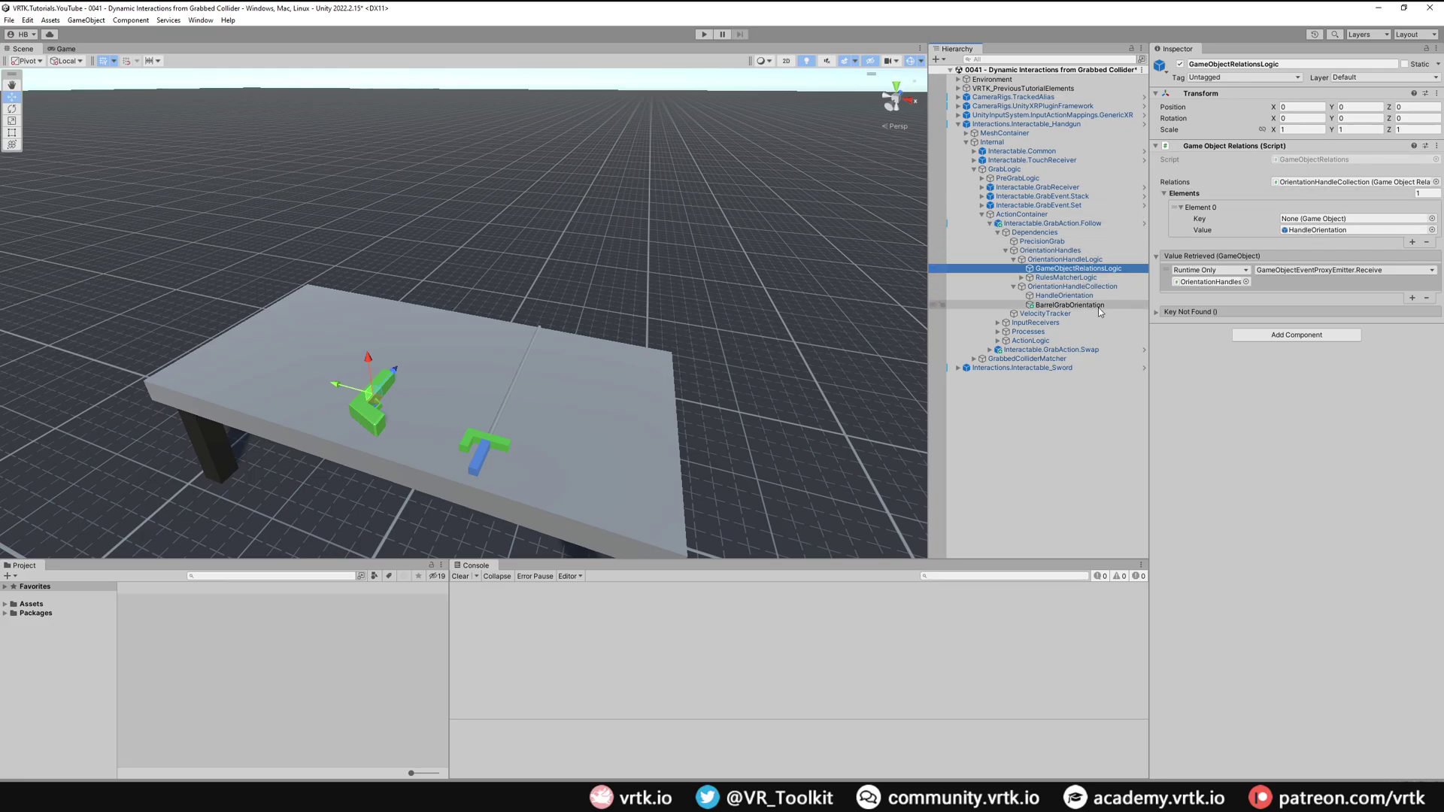
click(1330, 275)
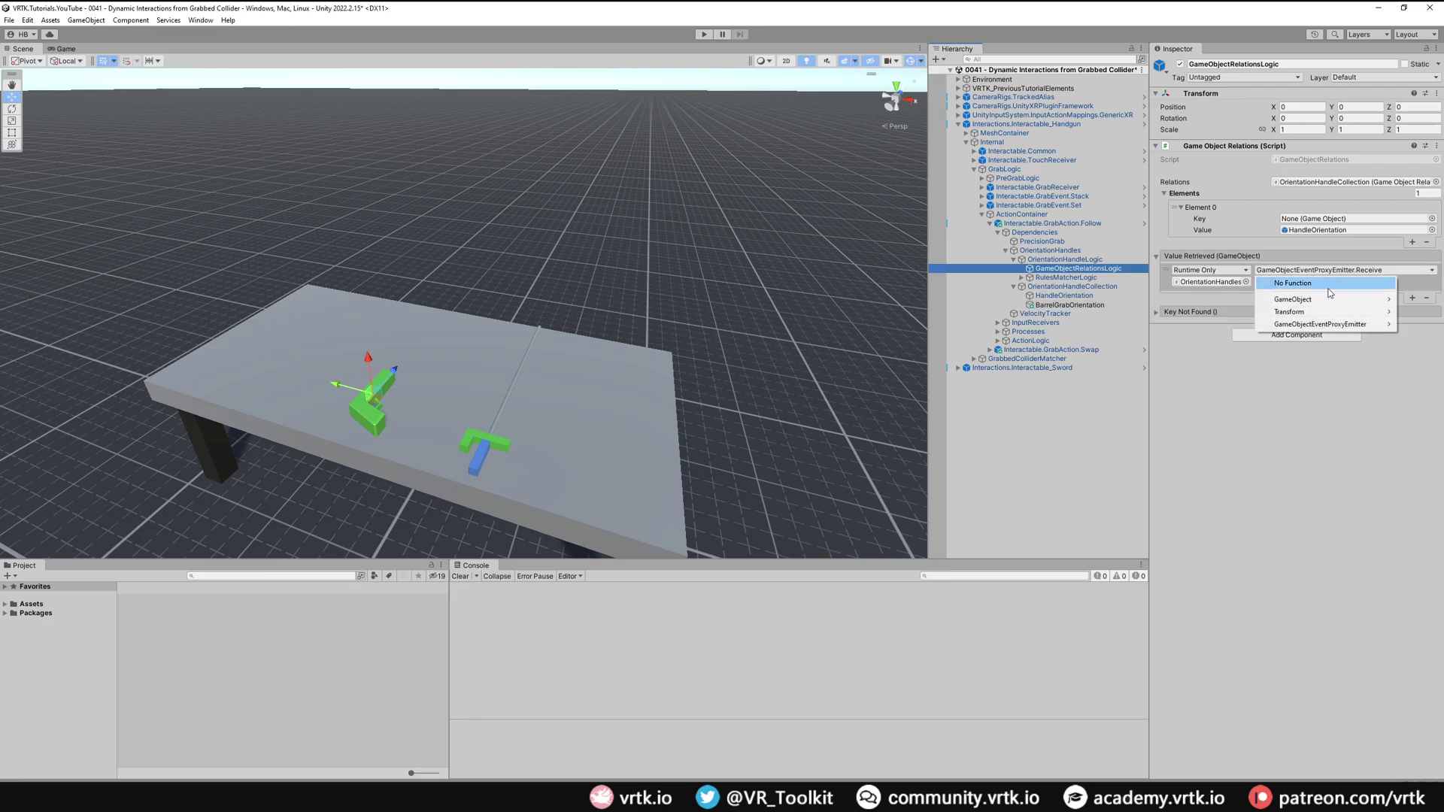
mouse_move(1330, 325)
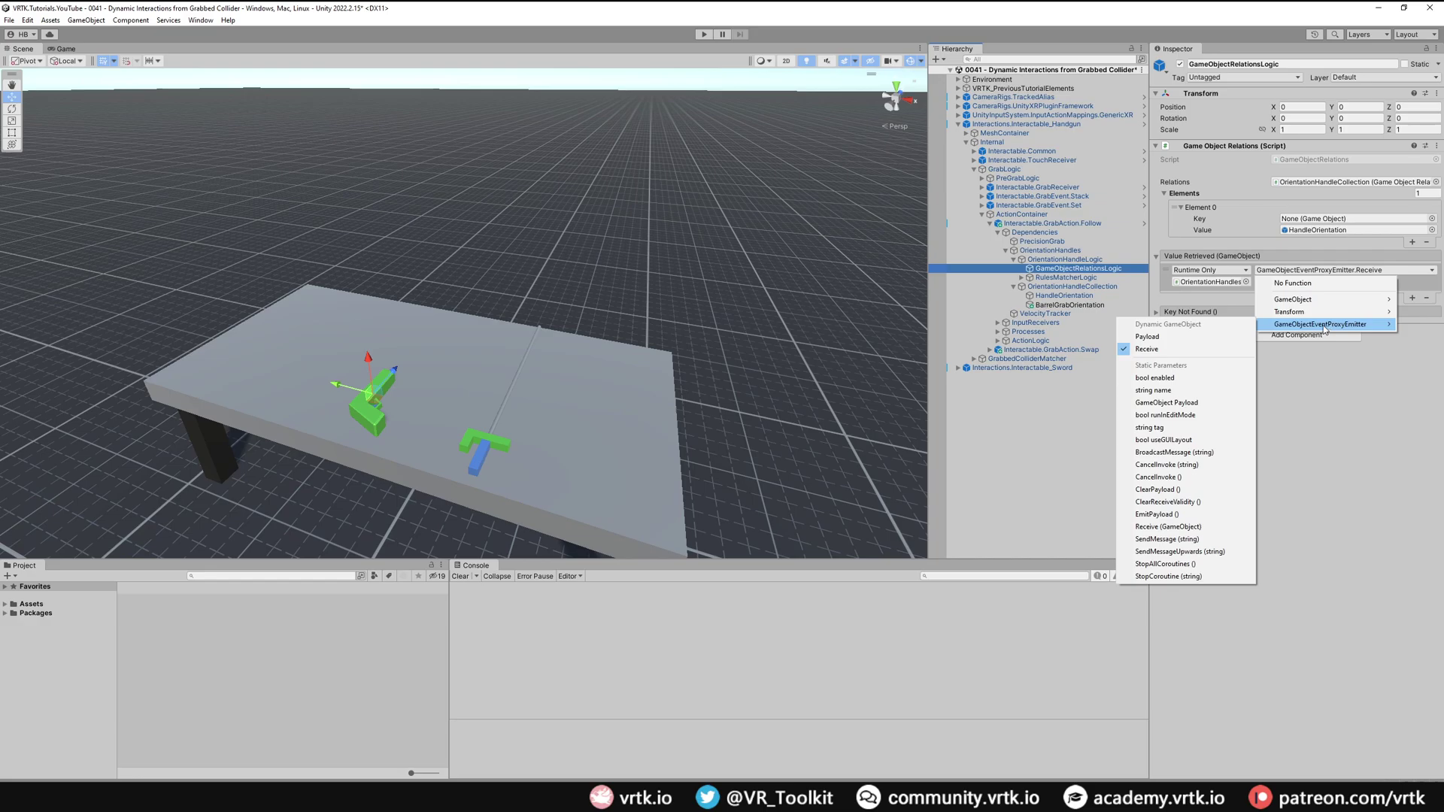
click(1179, 515)
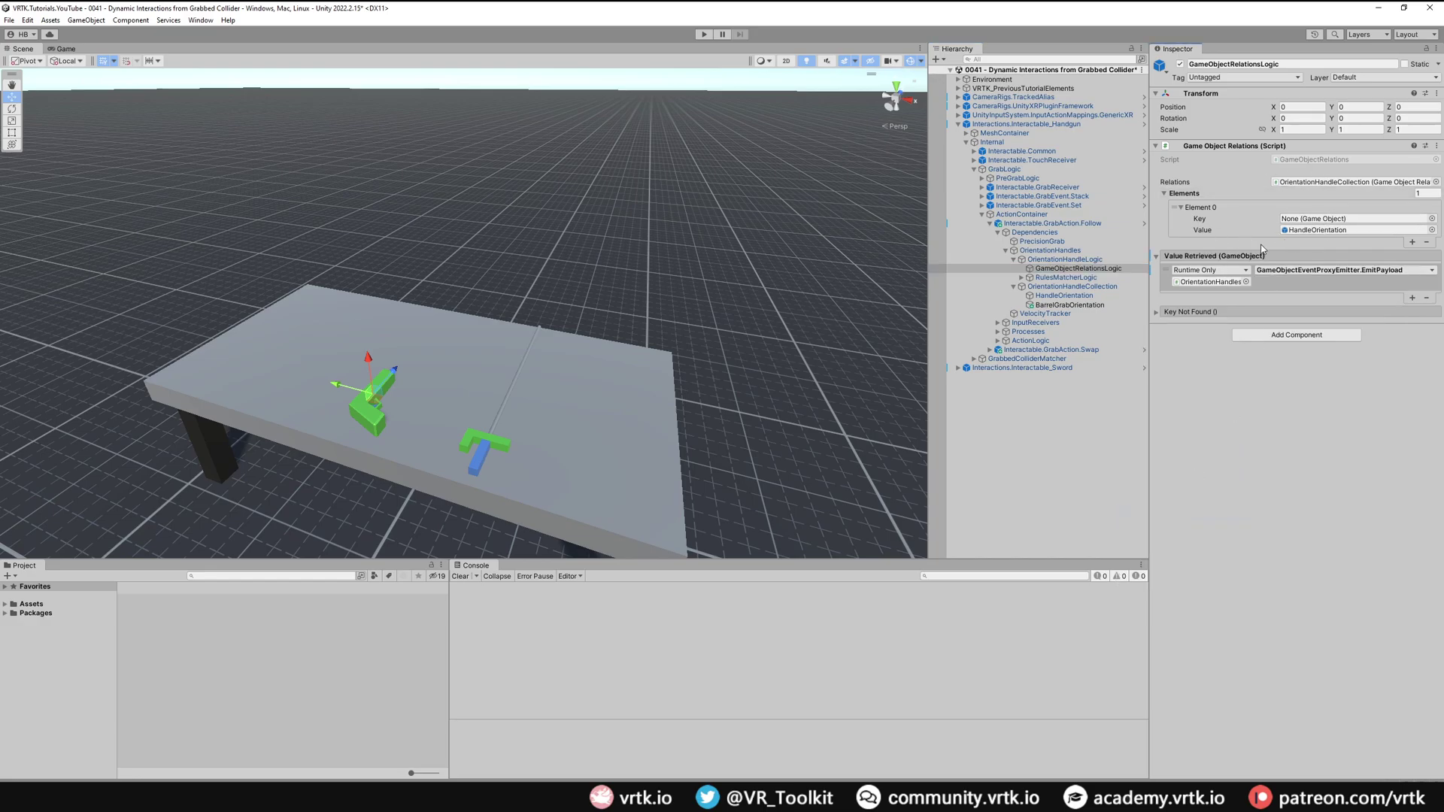
- Create an empty child object named GrabbedColliderRules under Interactions.Interactable_Handgun
click(1083, 250)
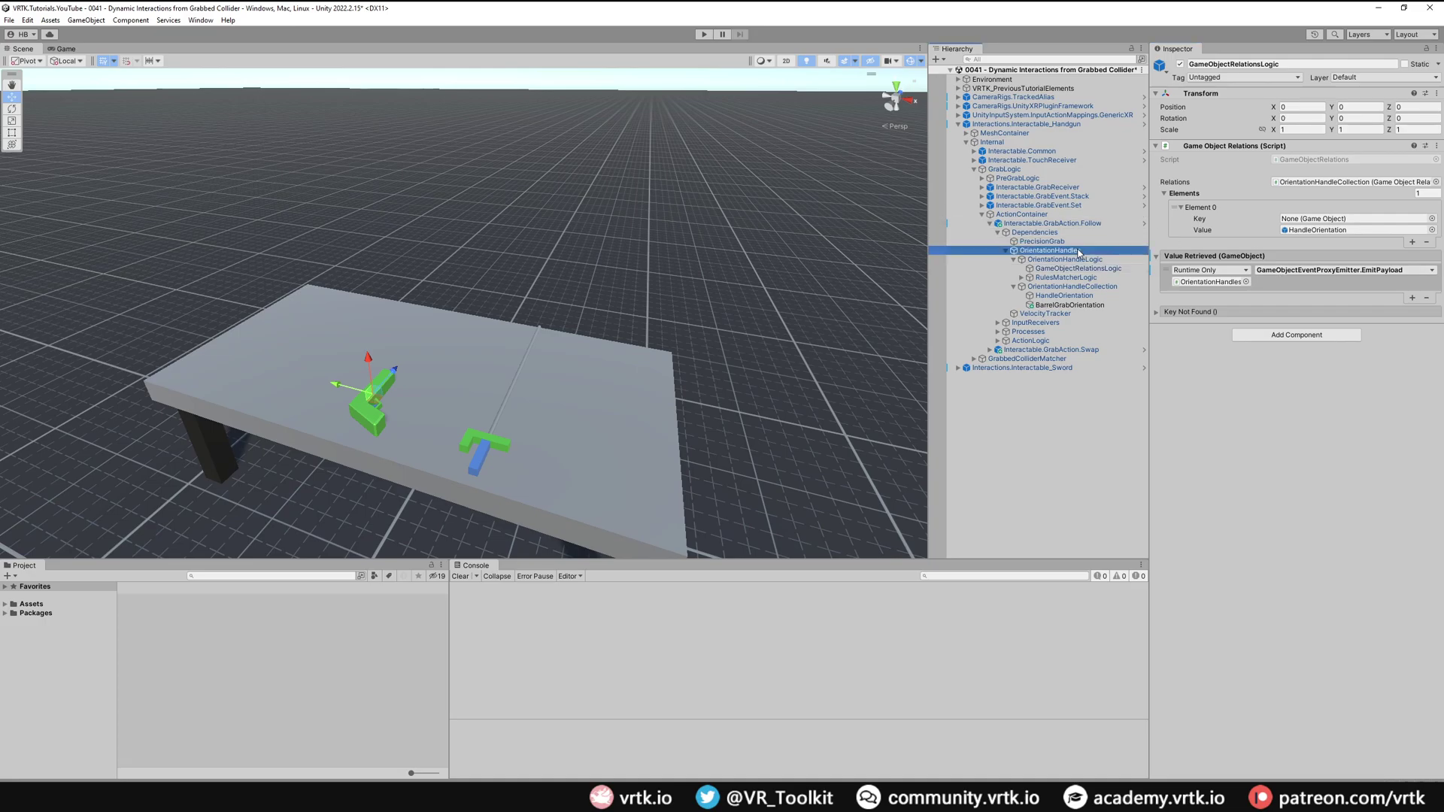
click(1083, 304)
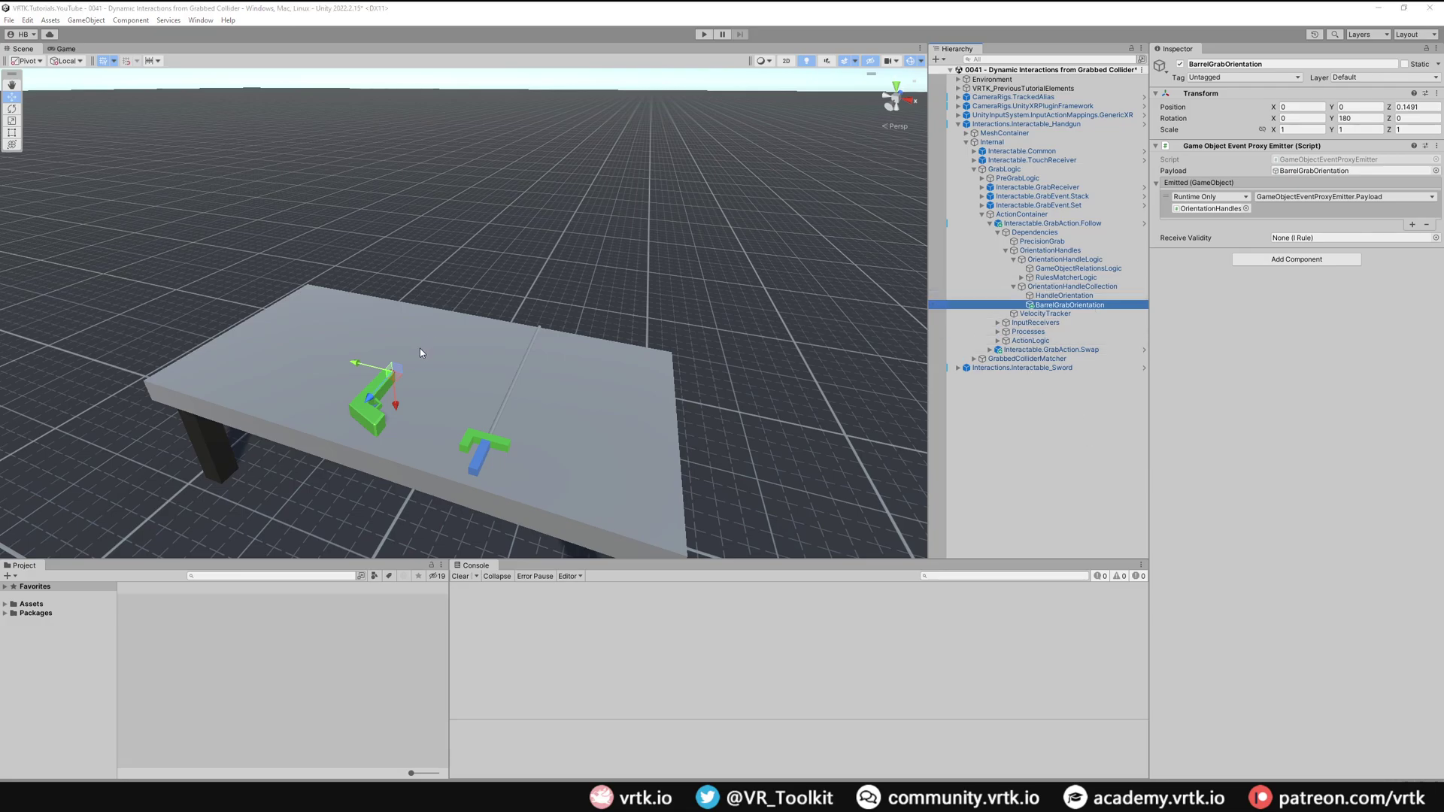
click(1044, 125)
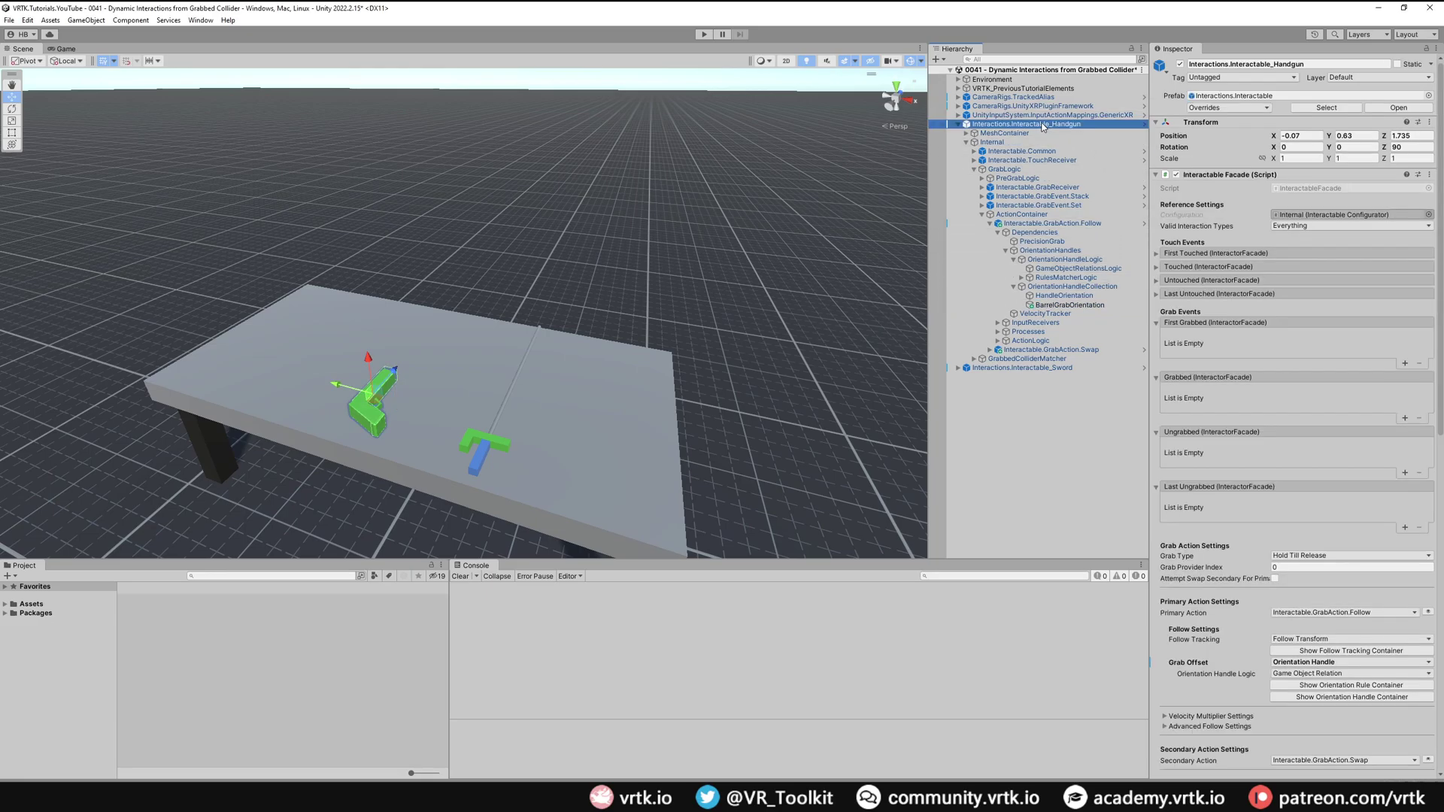
right_click(1042, 126)
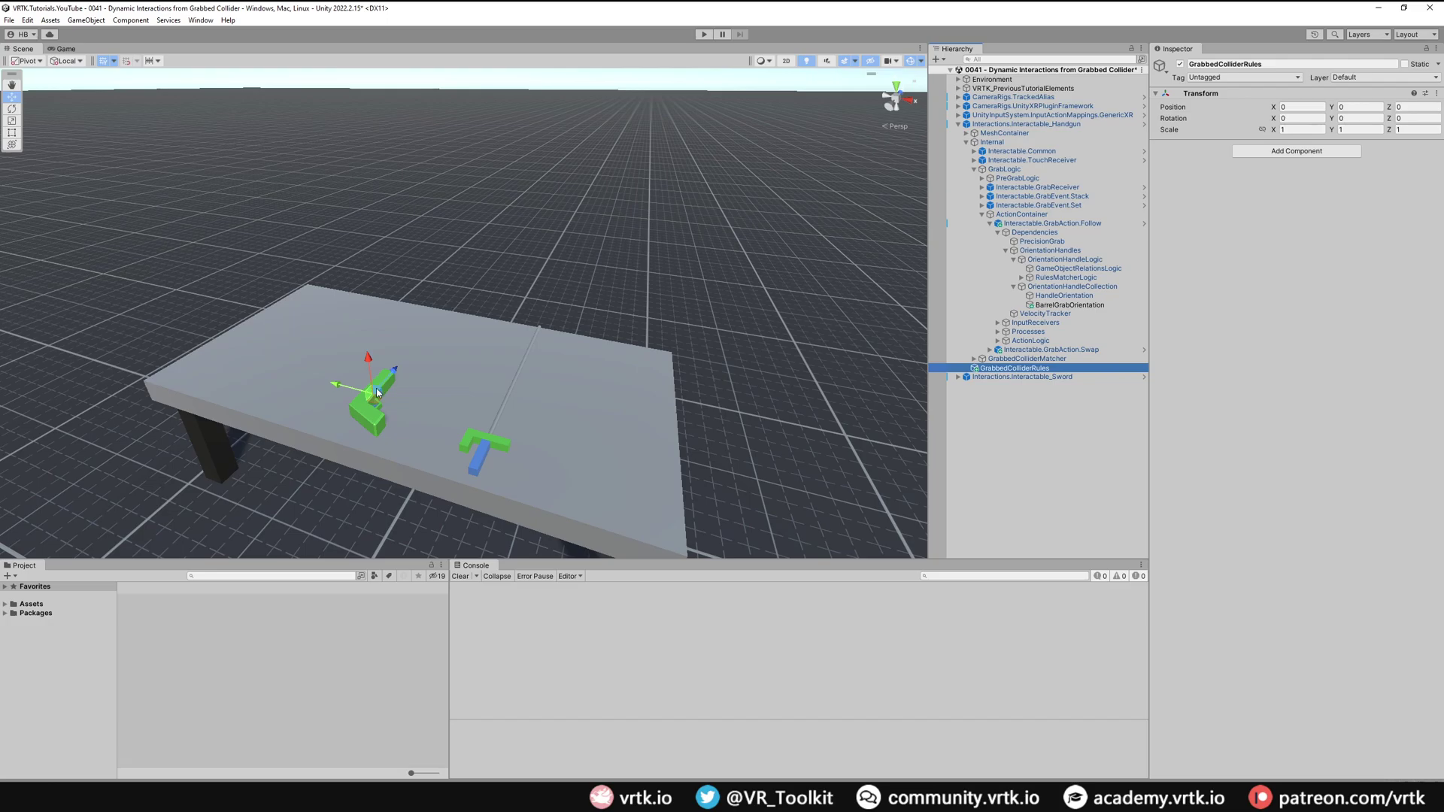
- Examine the Body, Handle and HandleBase colliders inside the handgun's MeshContainer
click(1095, 124)
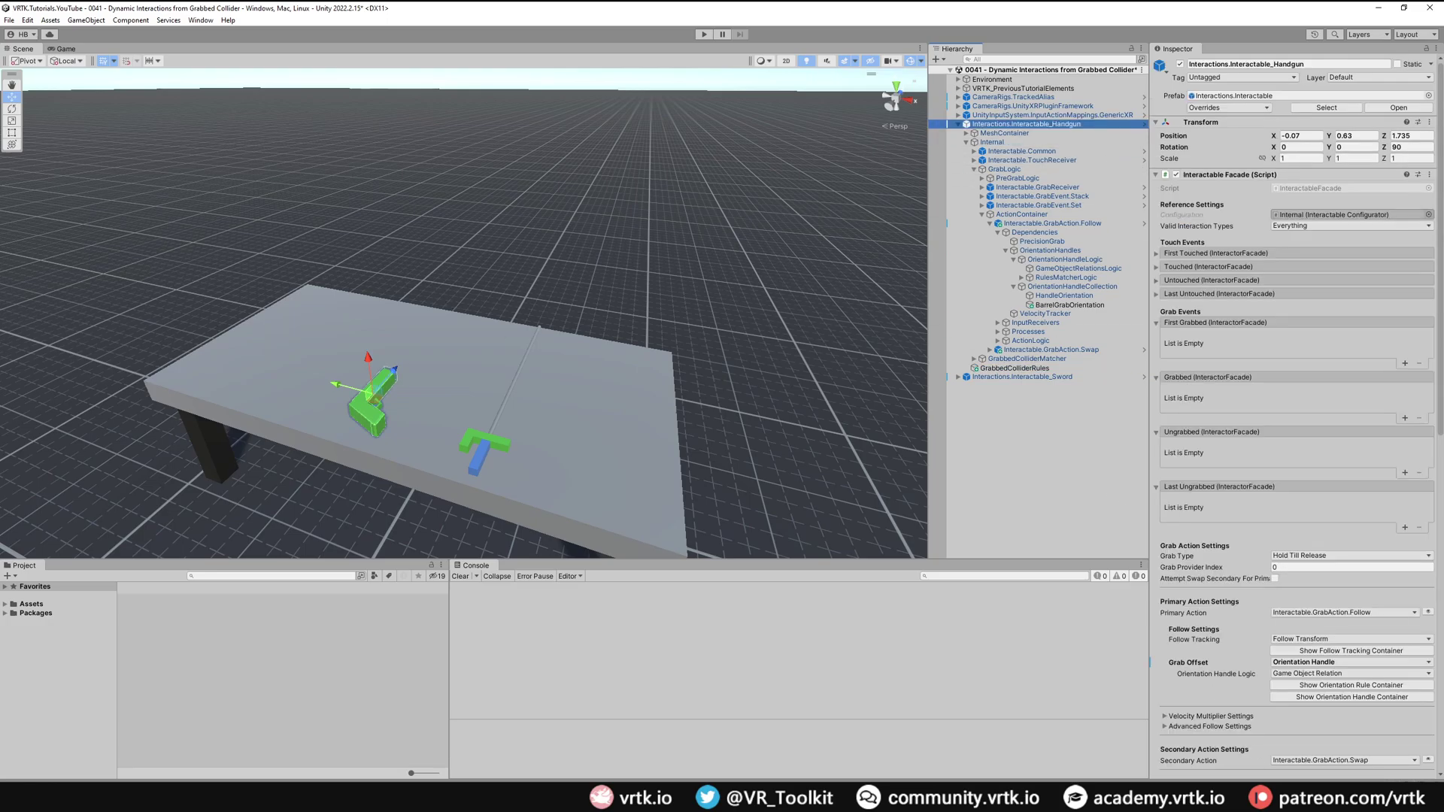
scroll(1329, 711, down, 3)
click(1295, 726)
click(1001, 133)
click(967, 133)
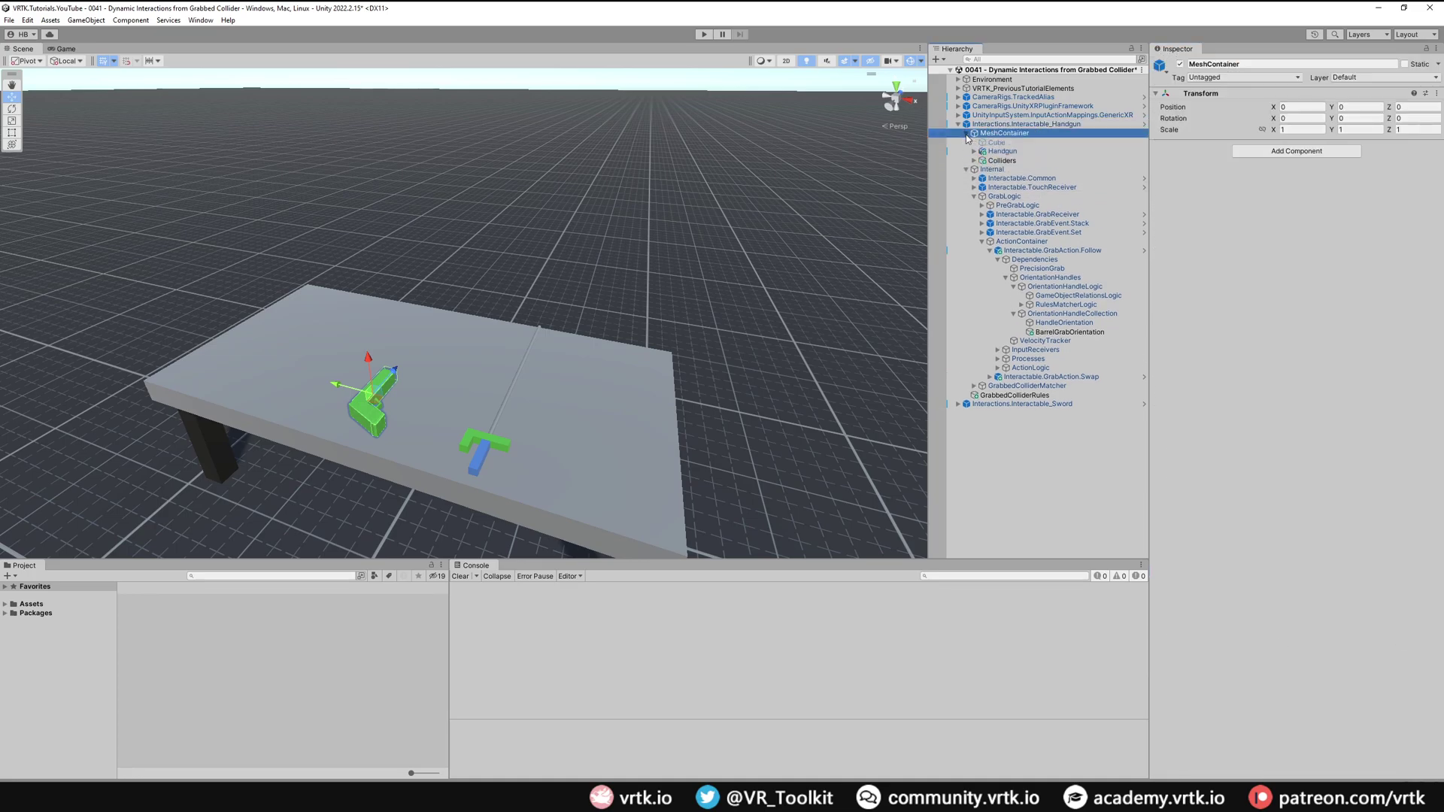
click(974, 160)
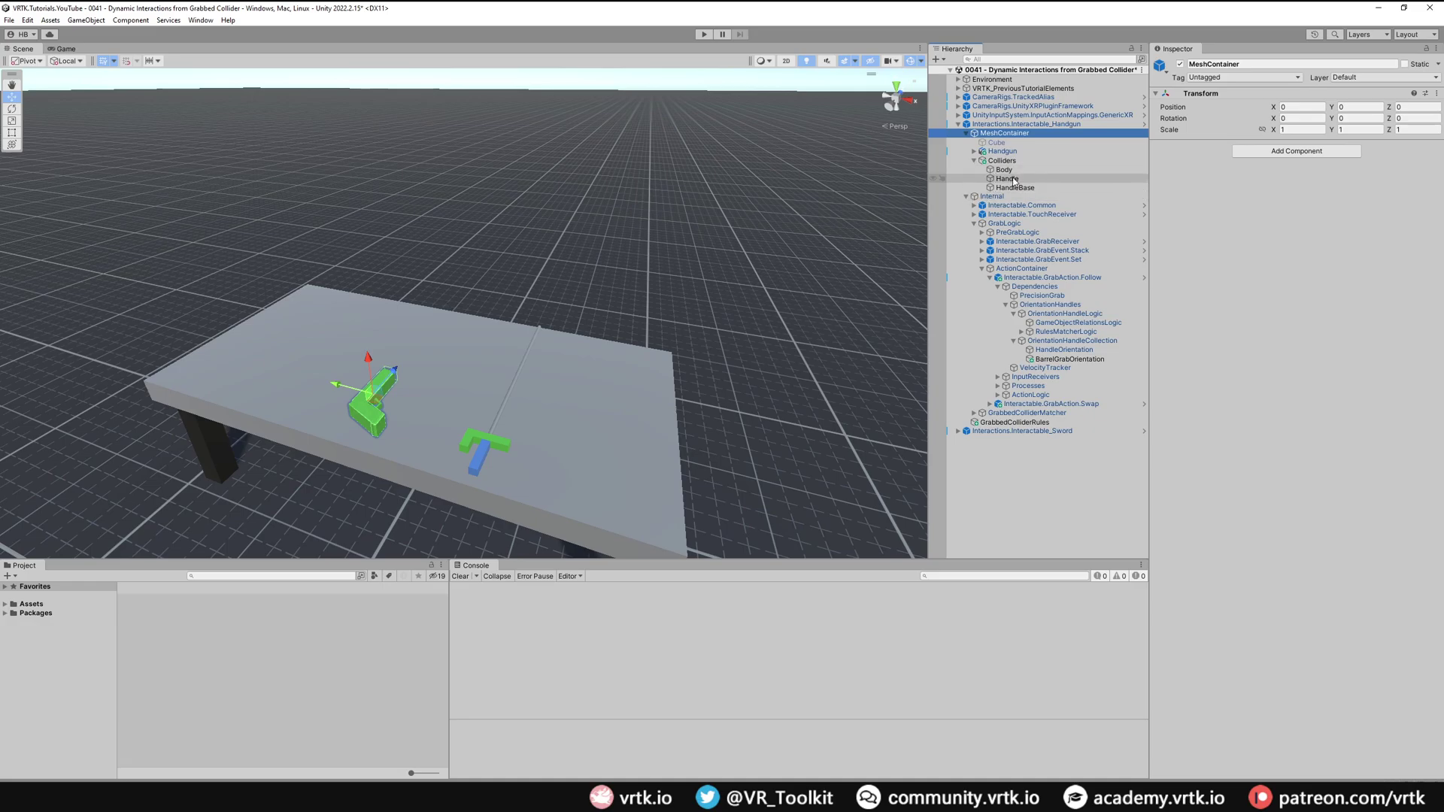
click(1014, 172)
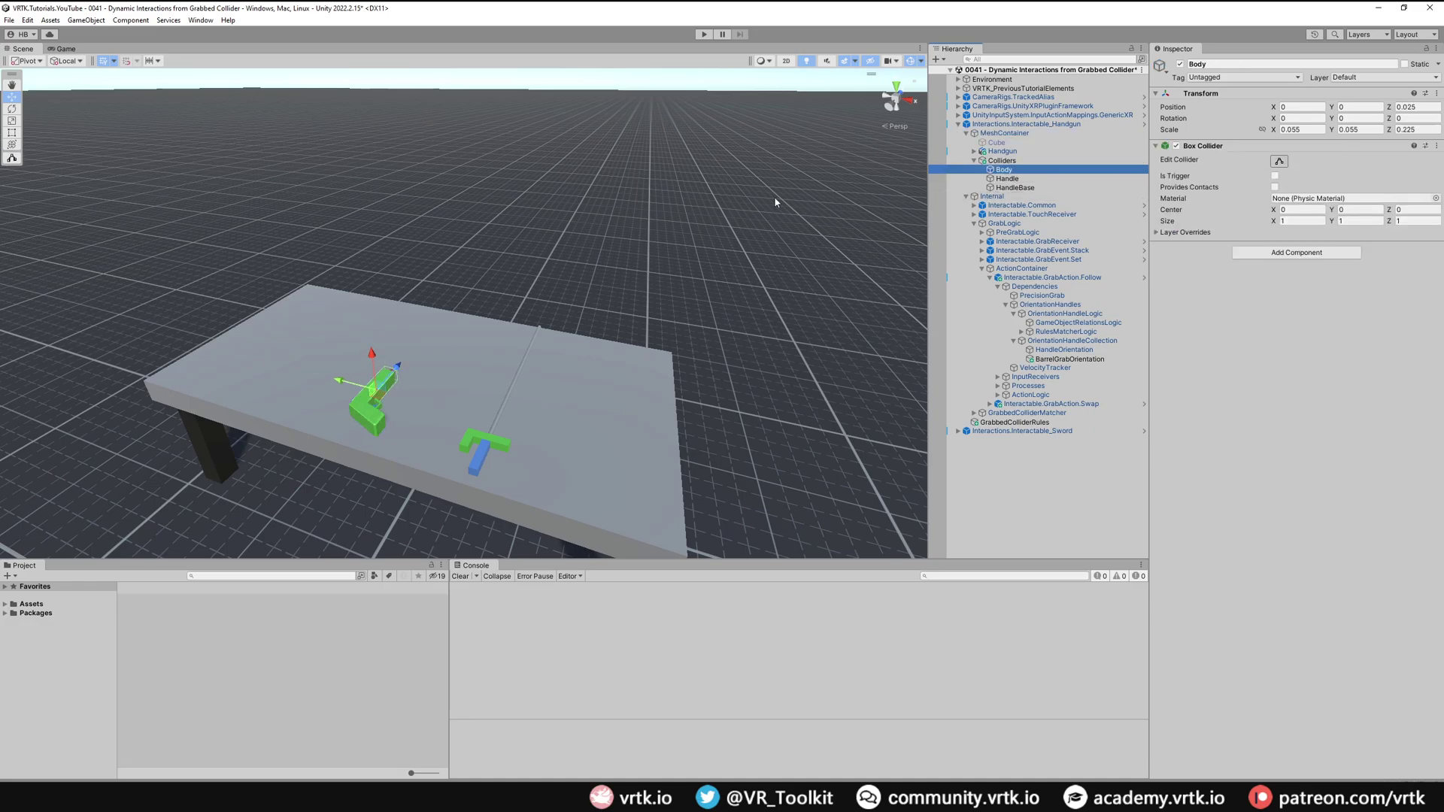
click(1023, 188)
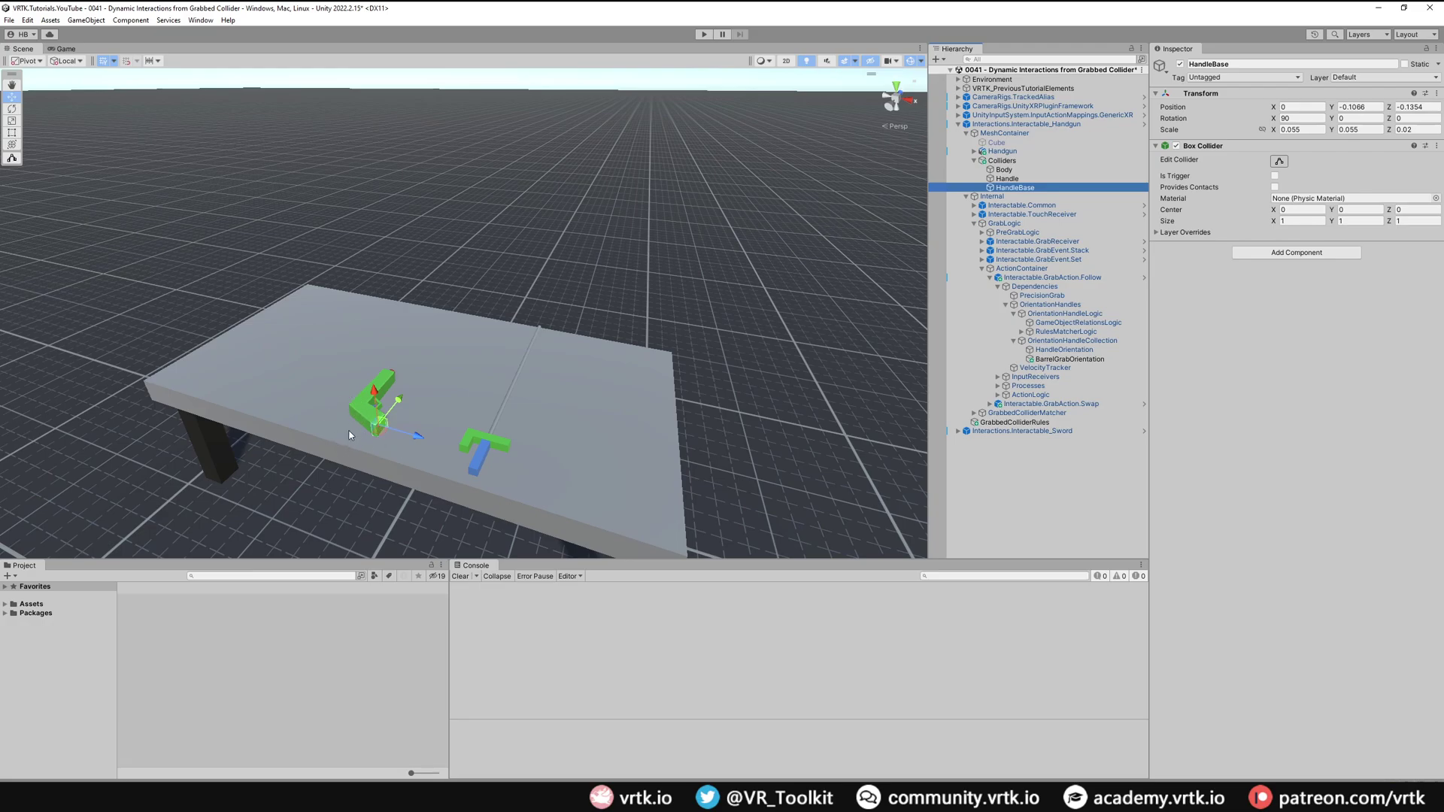
click(1021, 167)
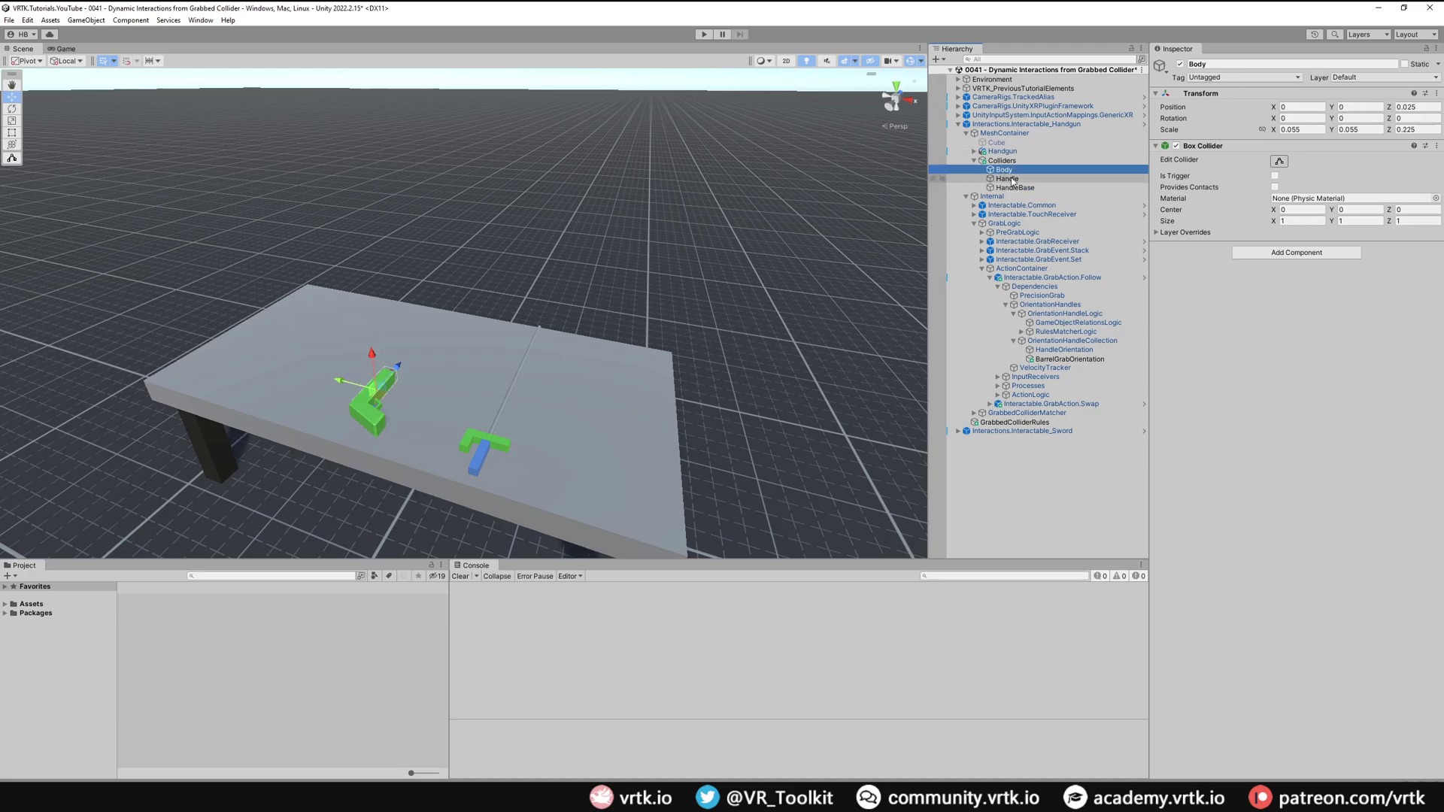
- Generate two List Contains Rule components inside GrabbedColliderRules, with the container names IsHandleRule and IsBarrelRule
click(1024, 423)
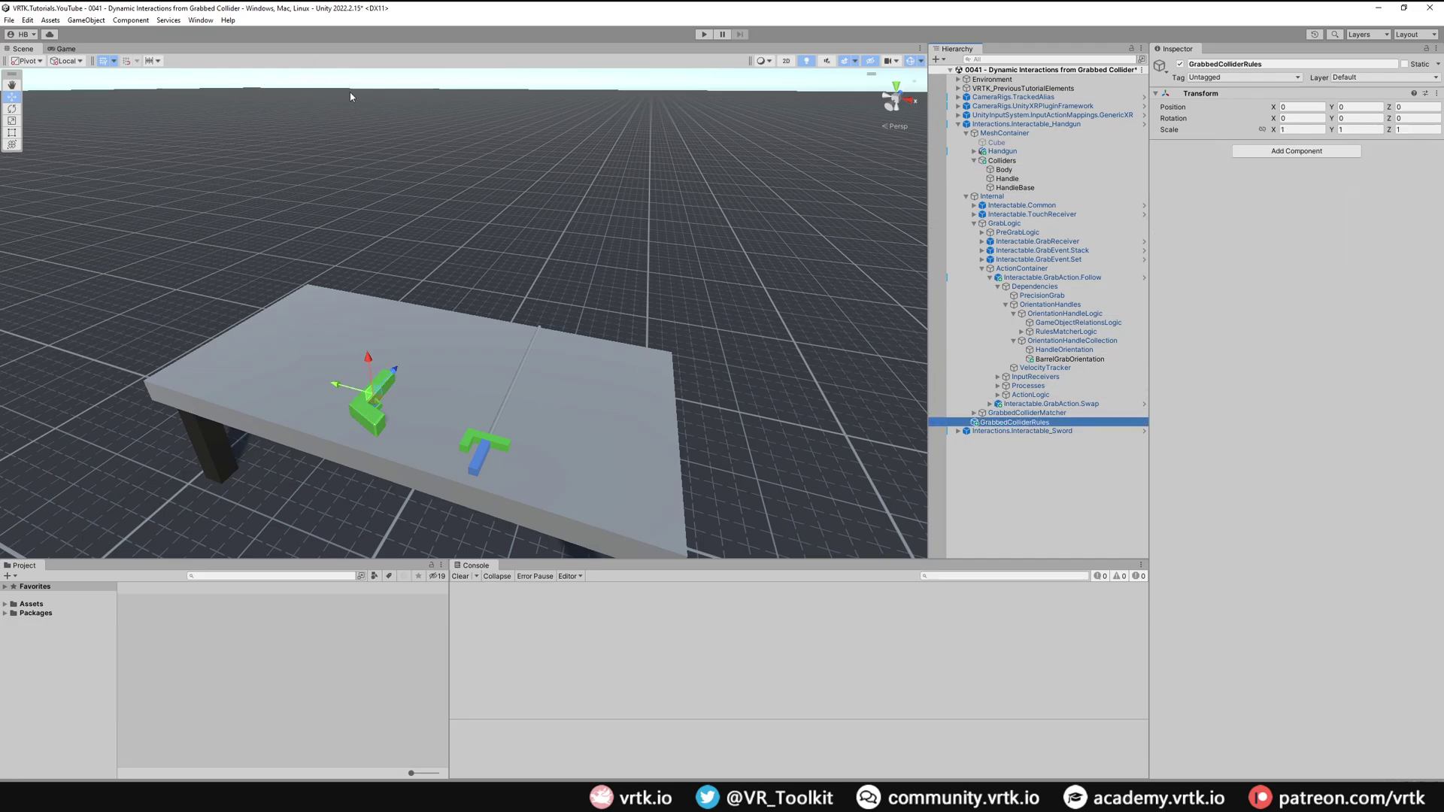
click(199, 20)
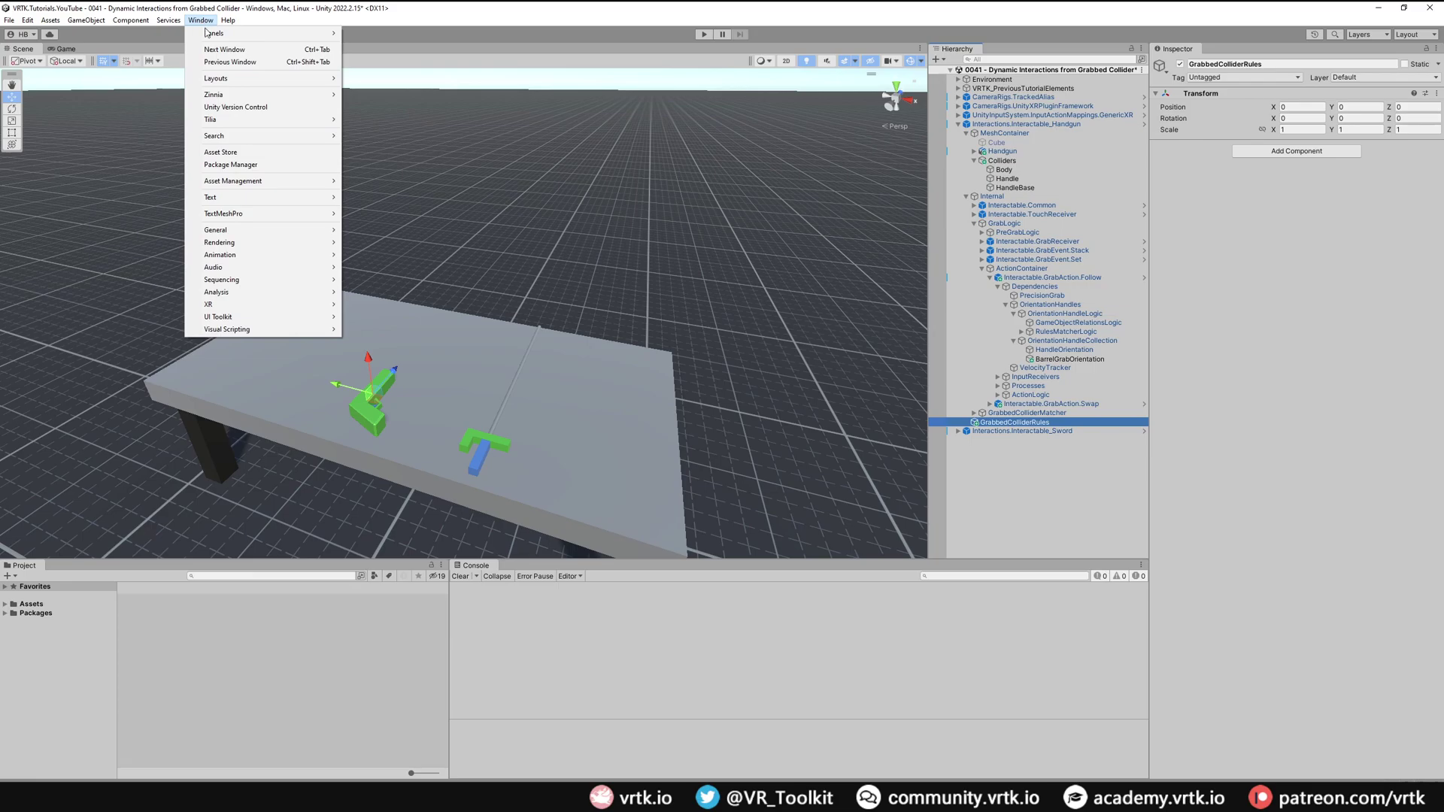
mouse_move(288, 97)
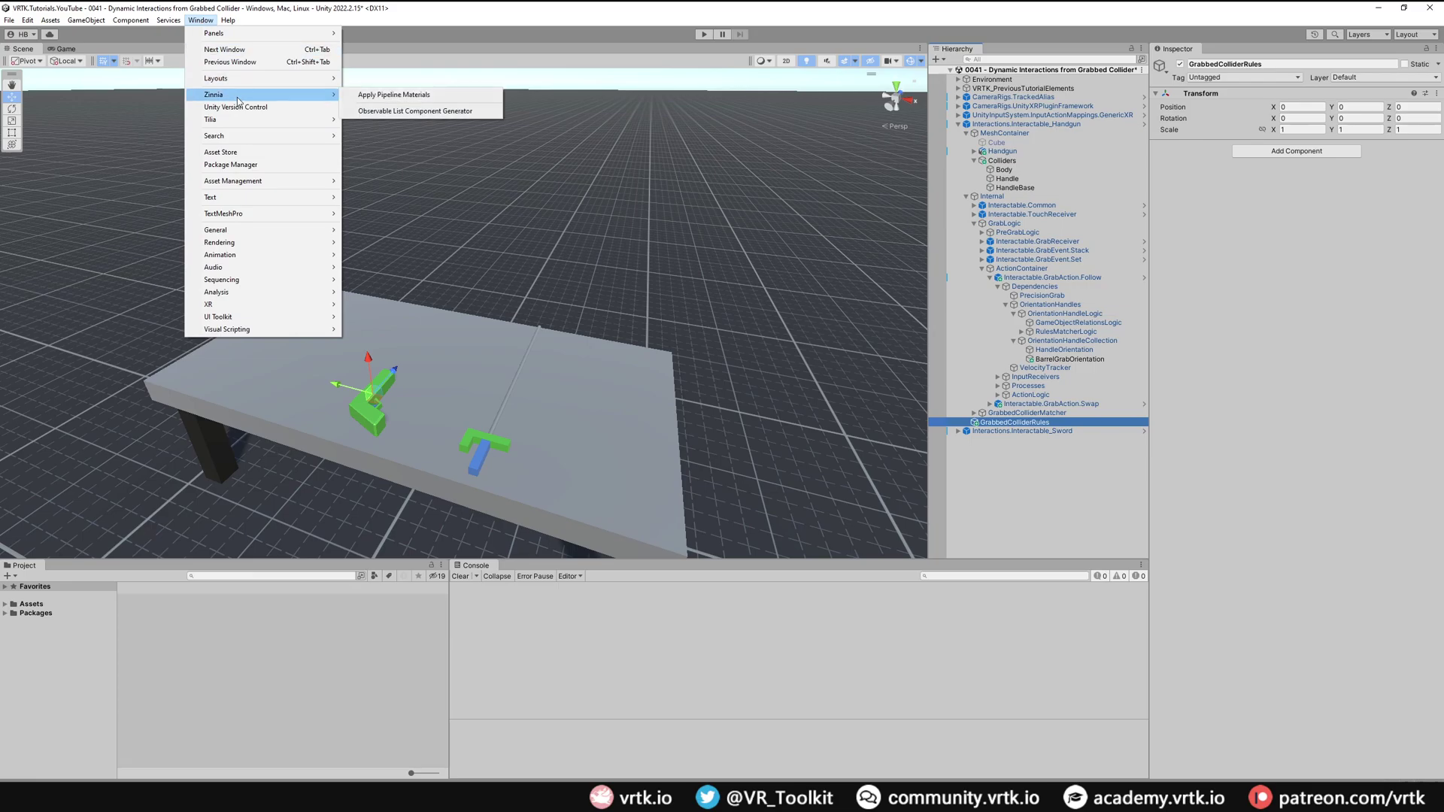
click(470, 112)
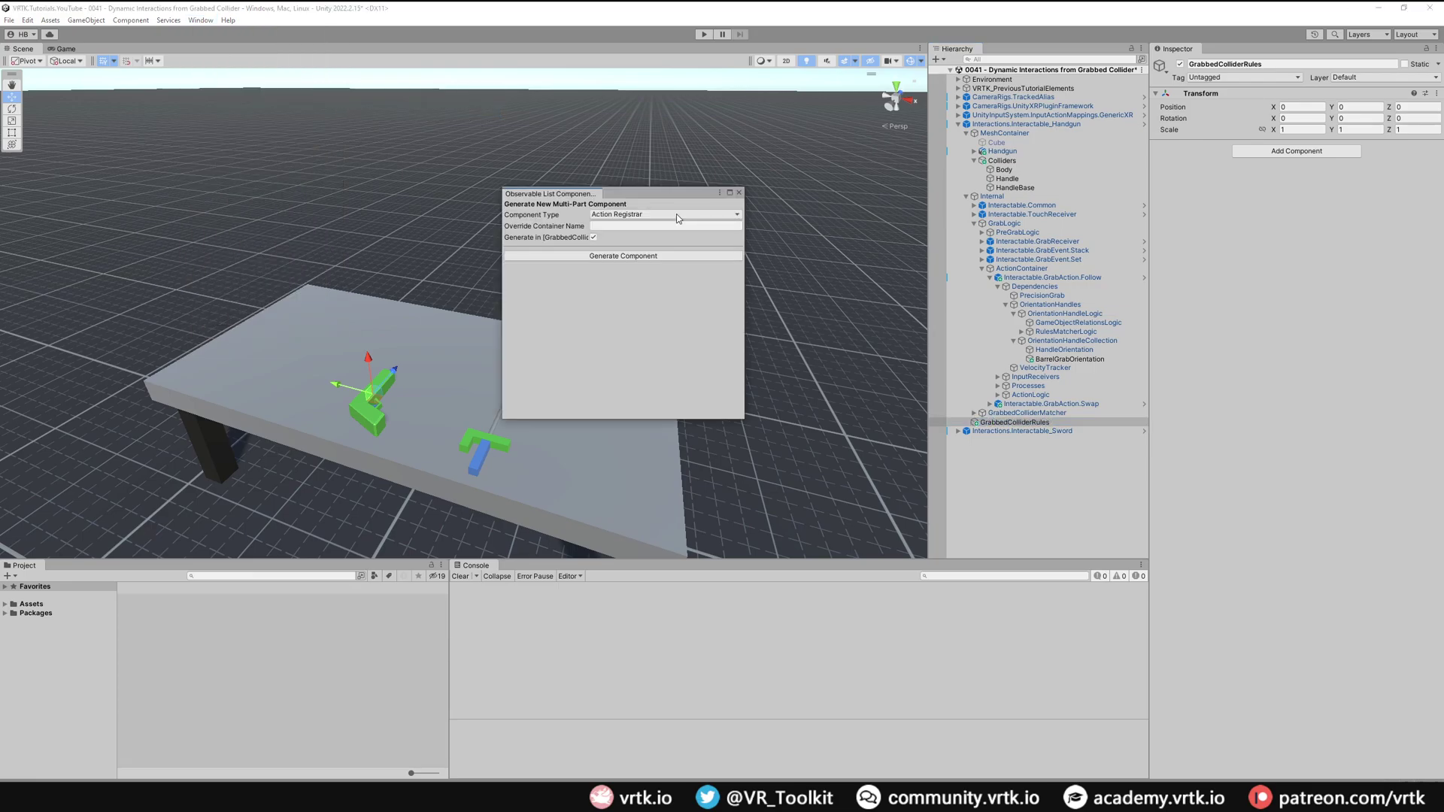
click(677, 216)
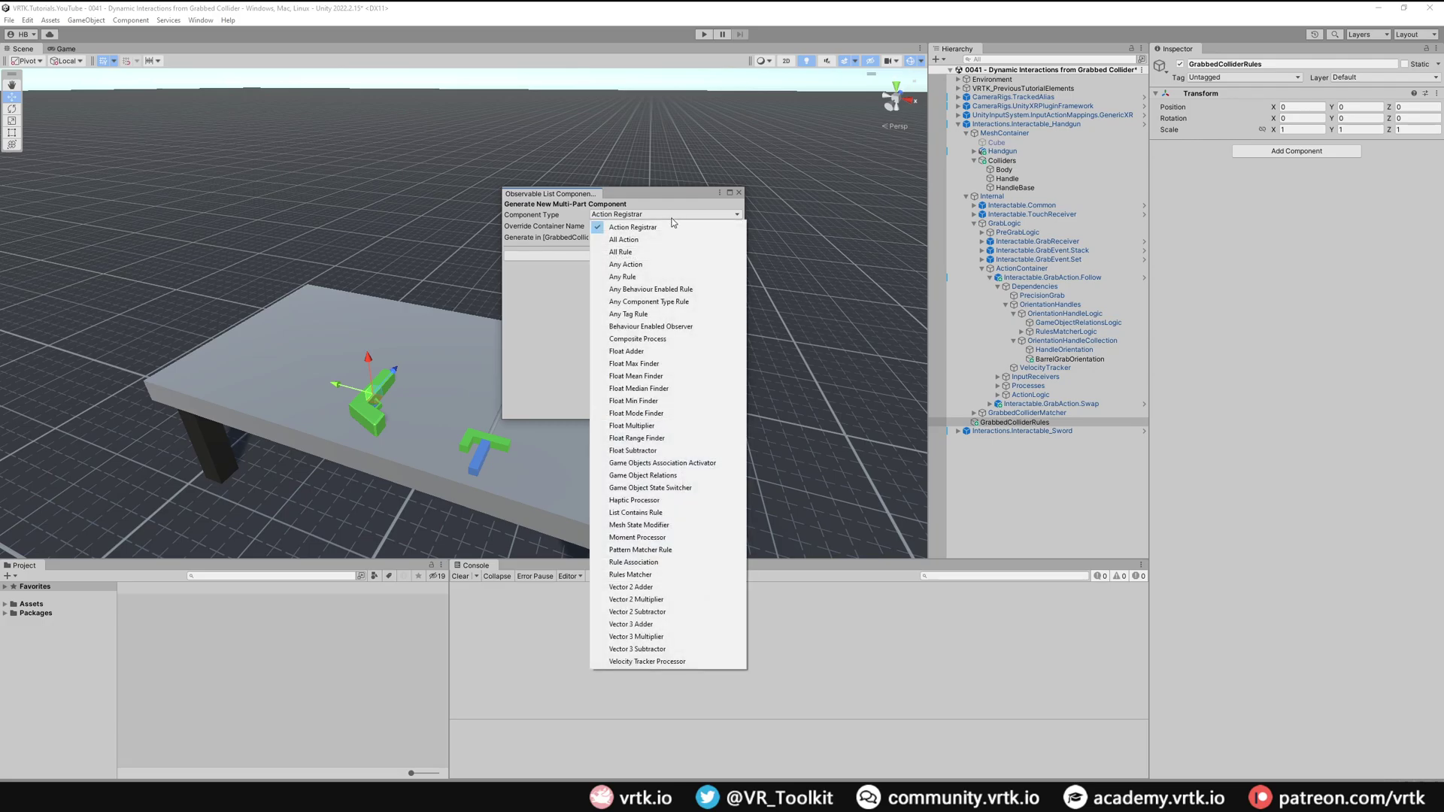
click(664, 519)
click(615, 227)
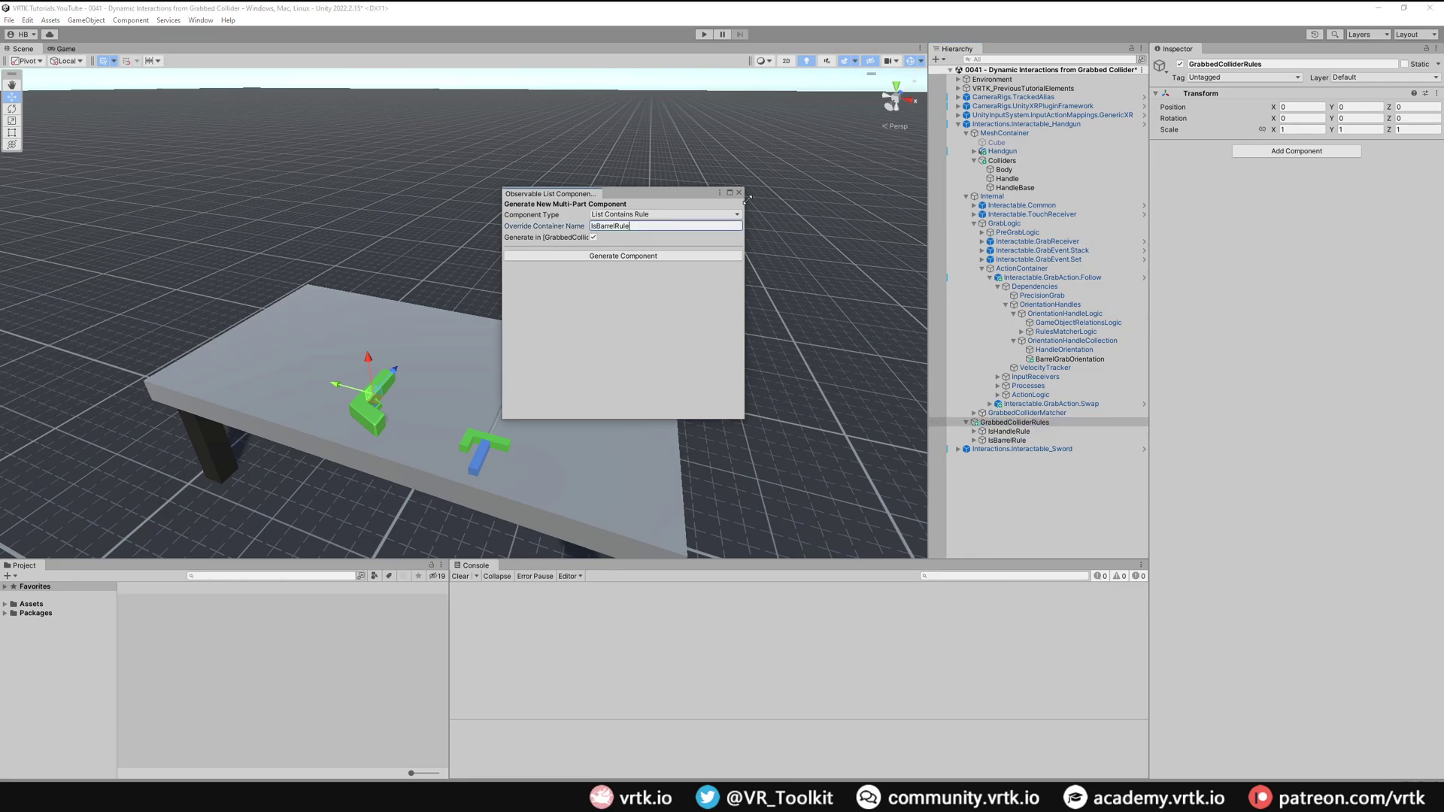
click(739, 192)
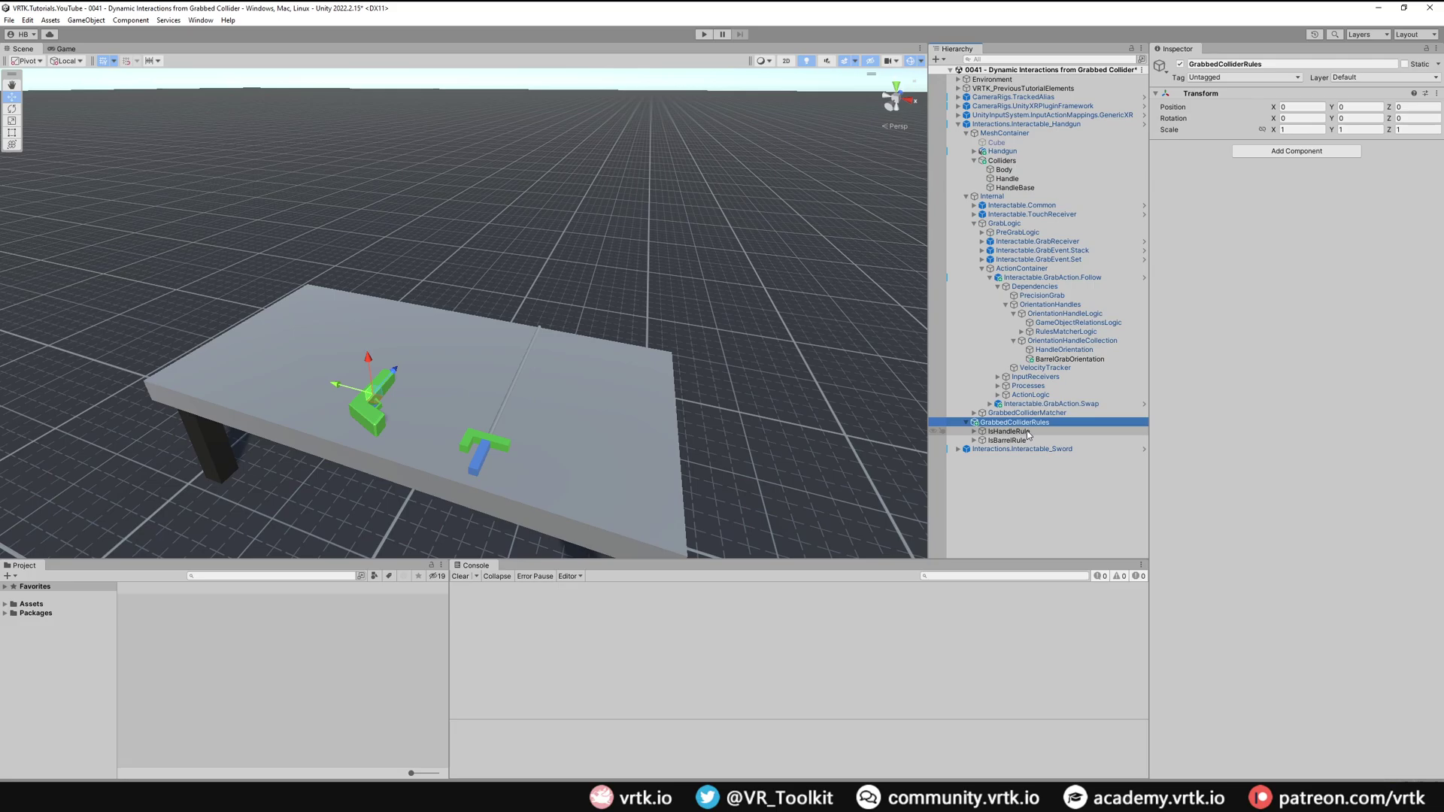
- Give IsHandleRule a list of 2 elements and assign the Handle and HandleBase colliders to them
click(1027, 432)
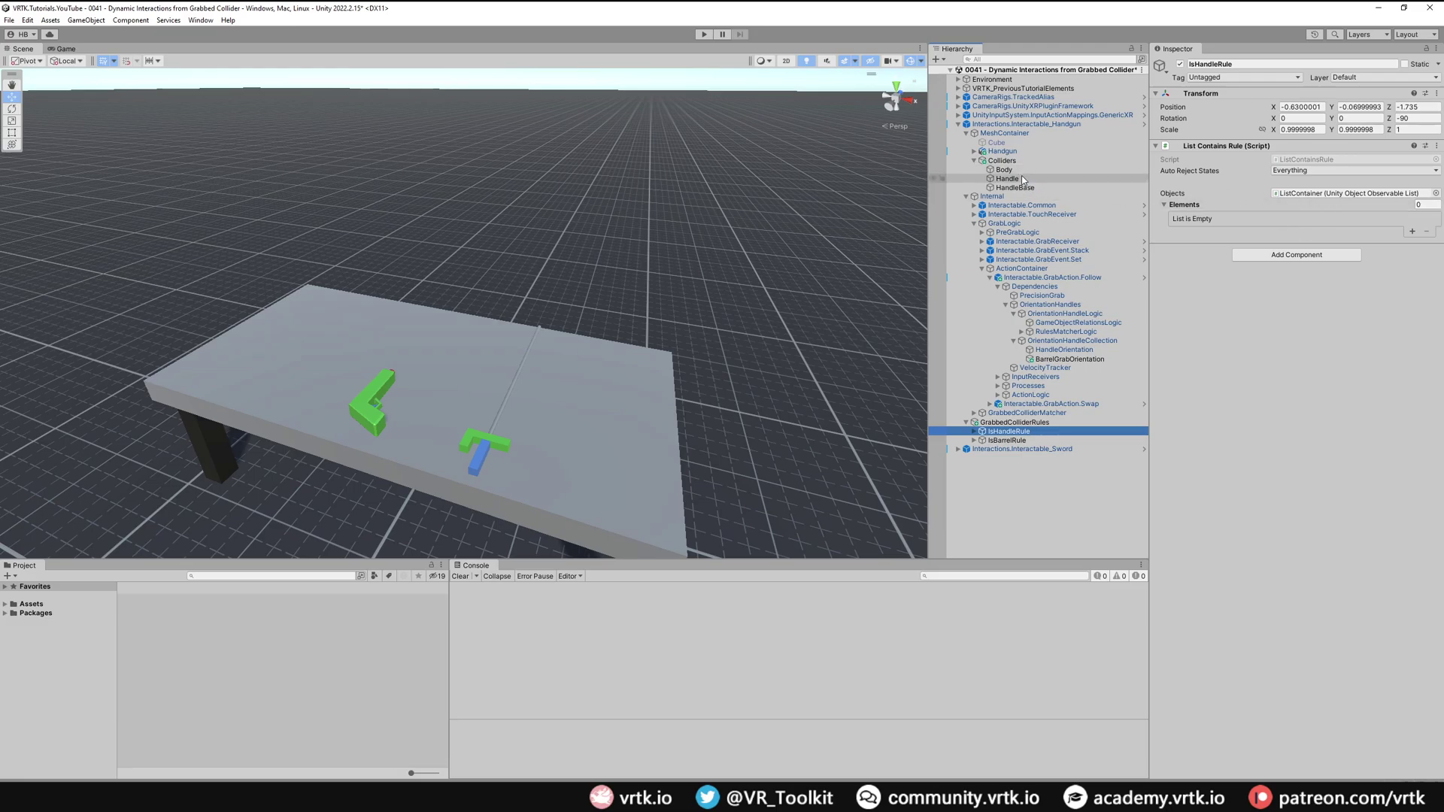
click(1424, 204)
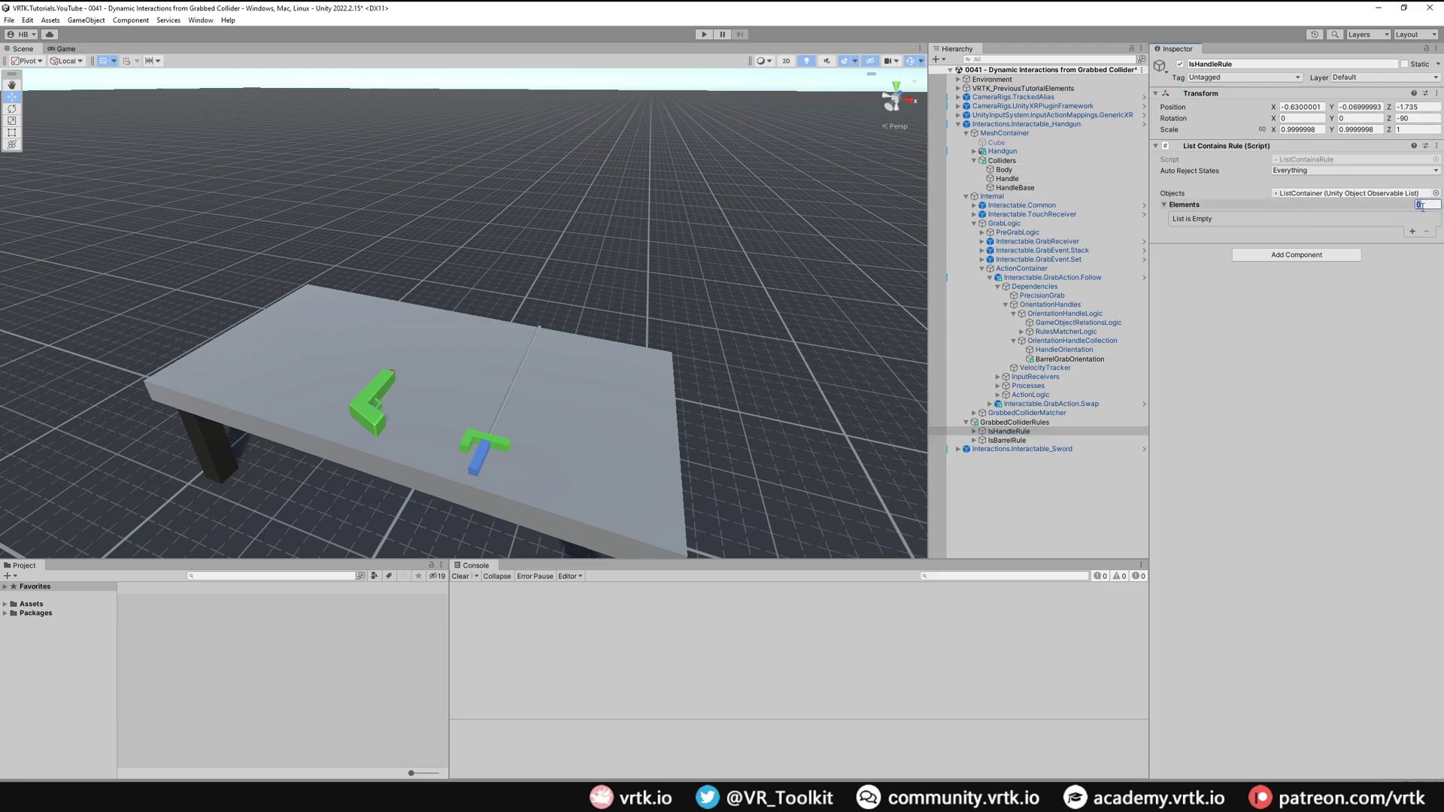
text(2)
key(Return)
drag(1006, 179, 1306, 234)
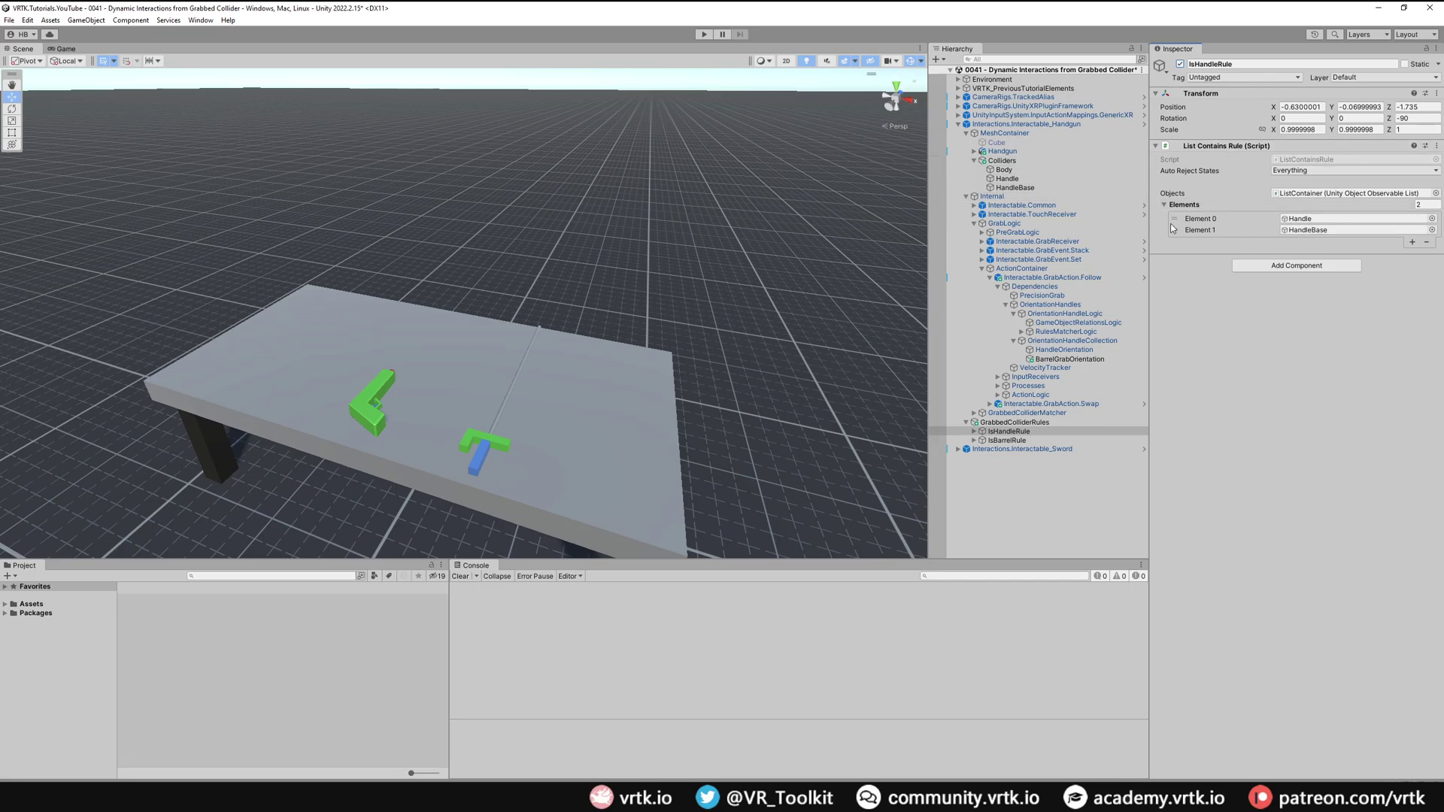
- Add one element to IsBarrelRule's list and assign the Body collider to it
click(1022, 442)
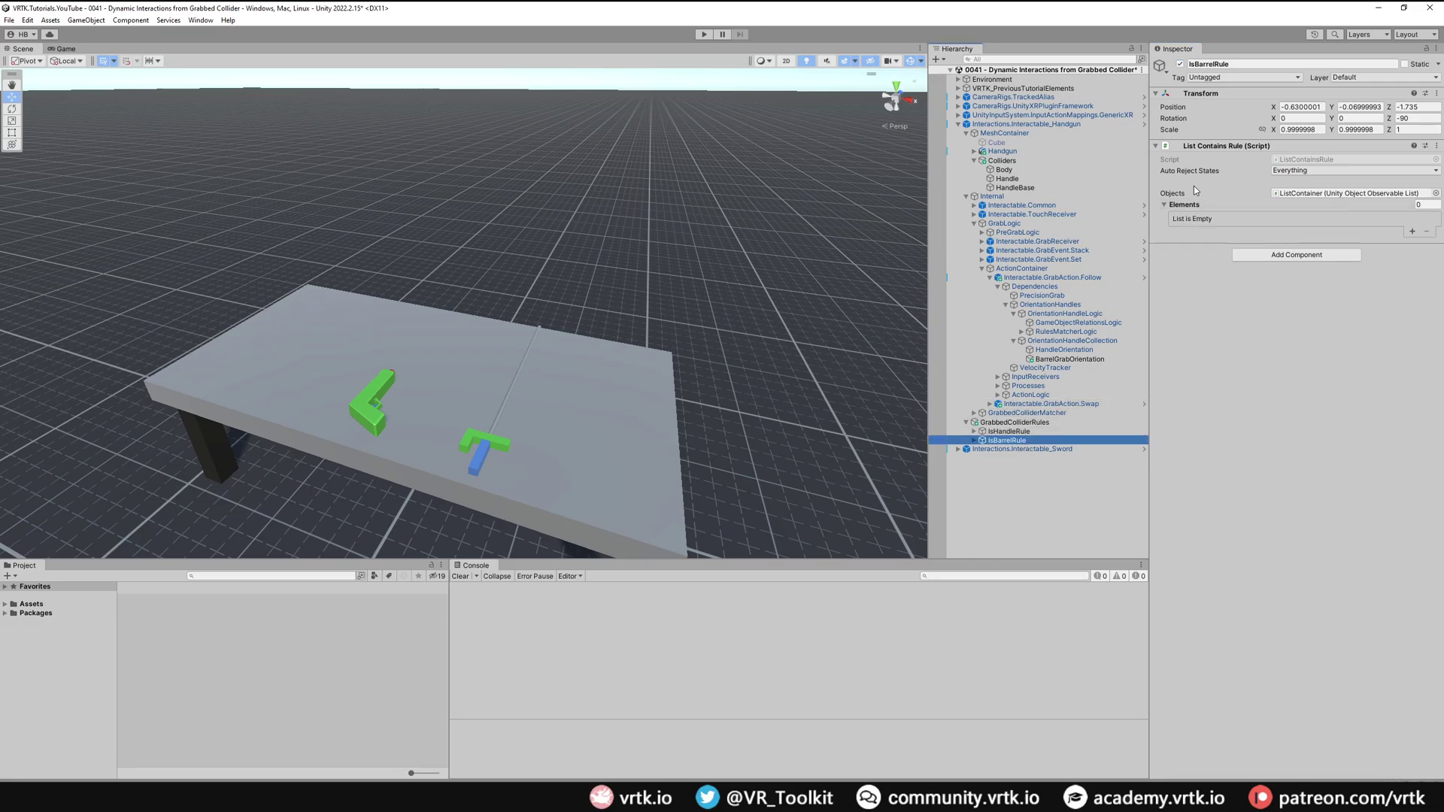
click(1411, 231)
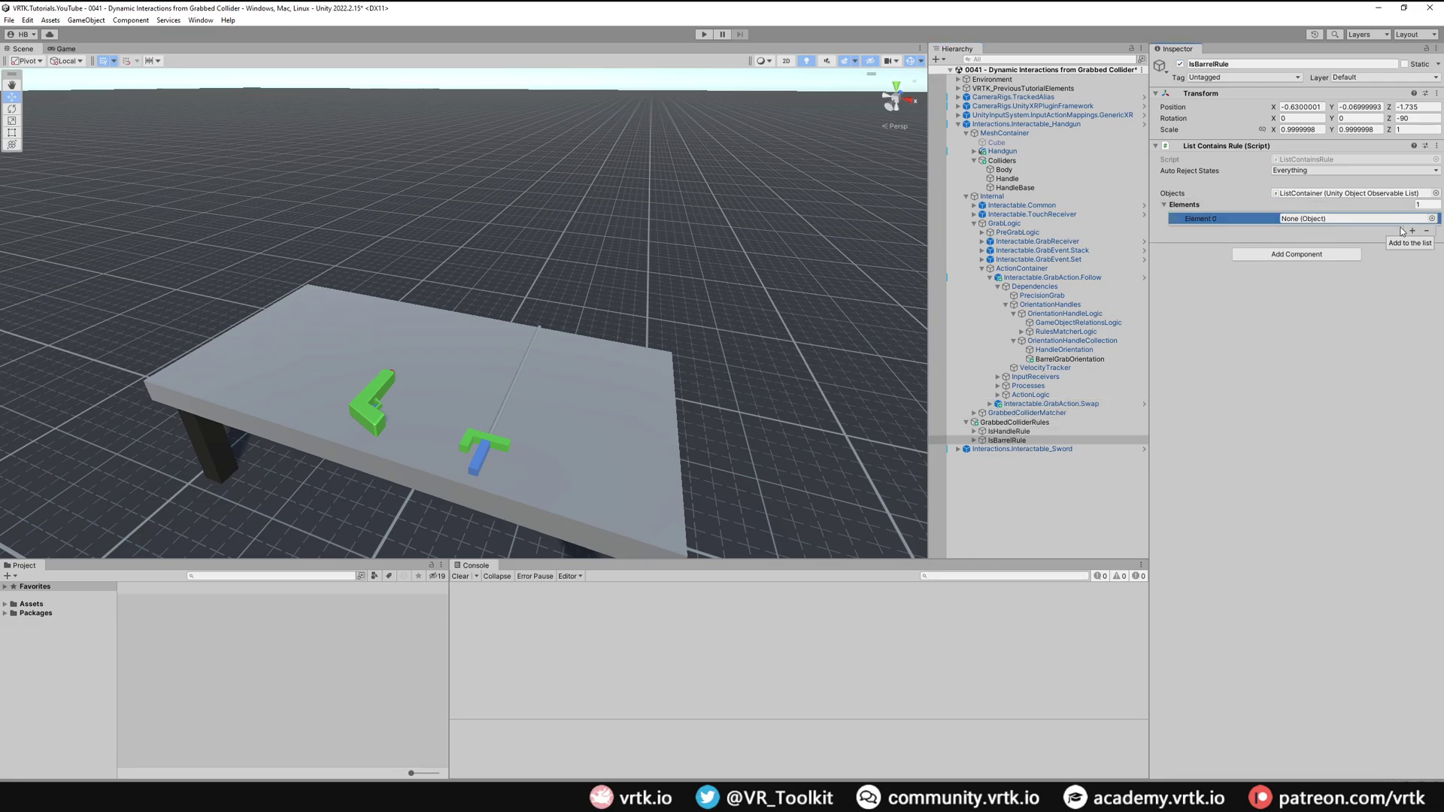
drag(1013, 176, 1305, 221)
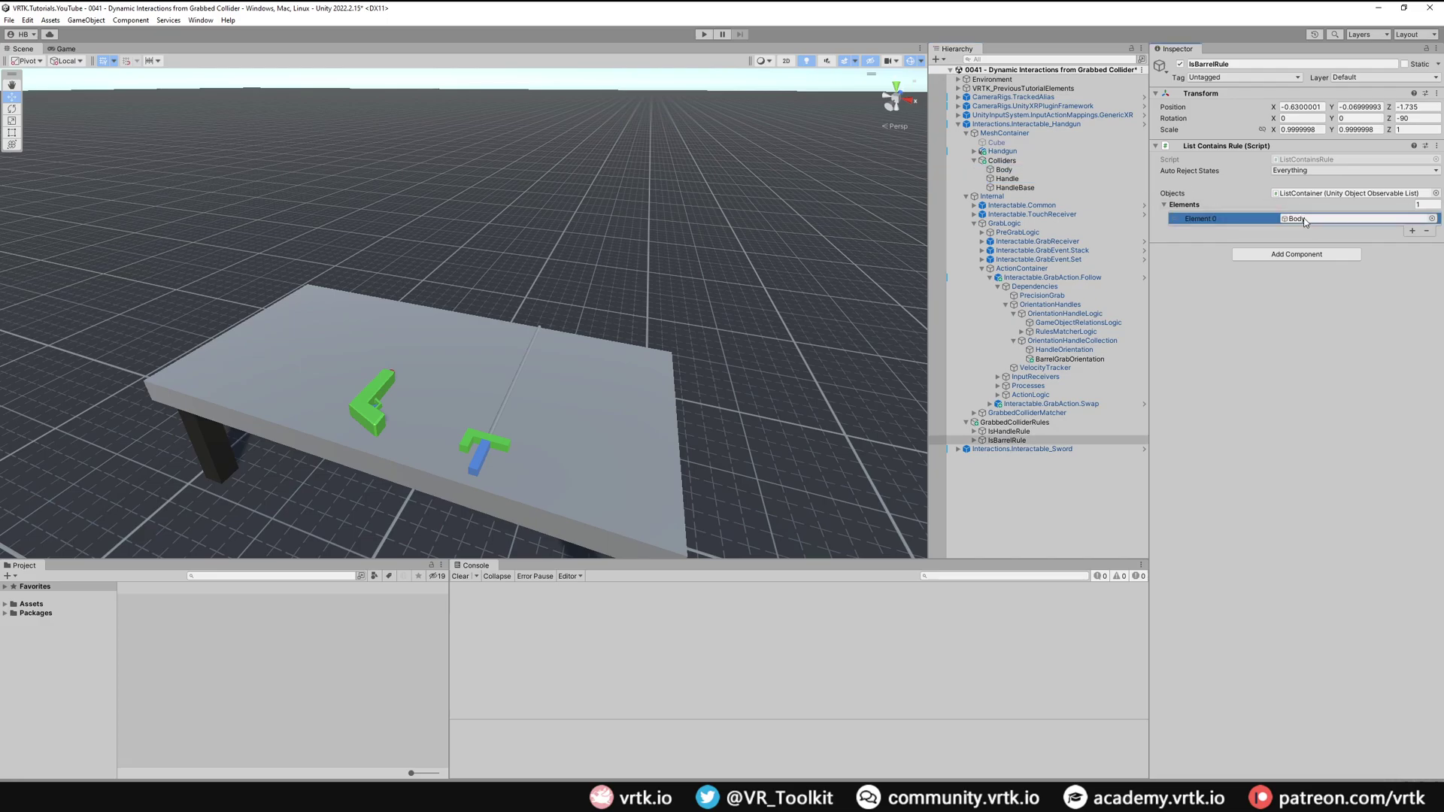
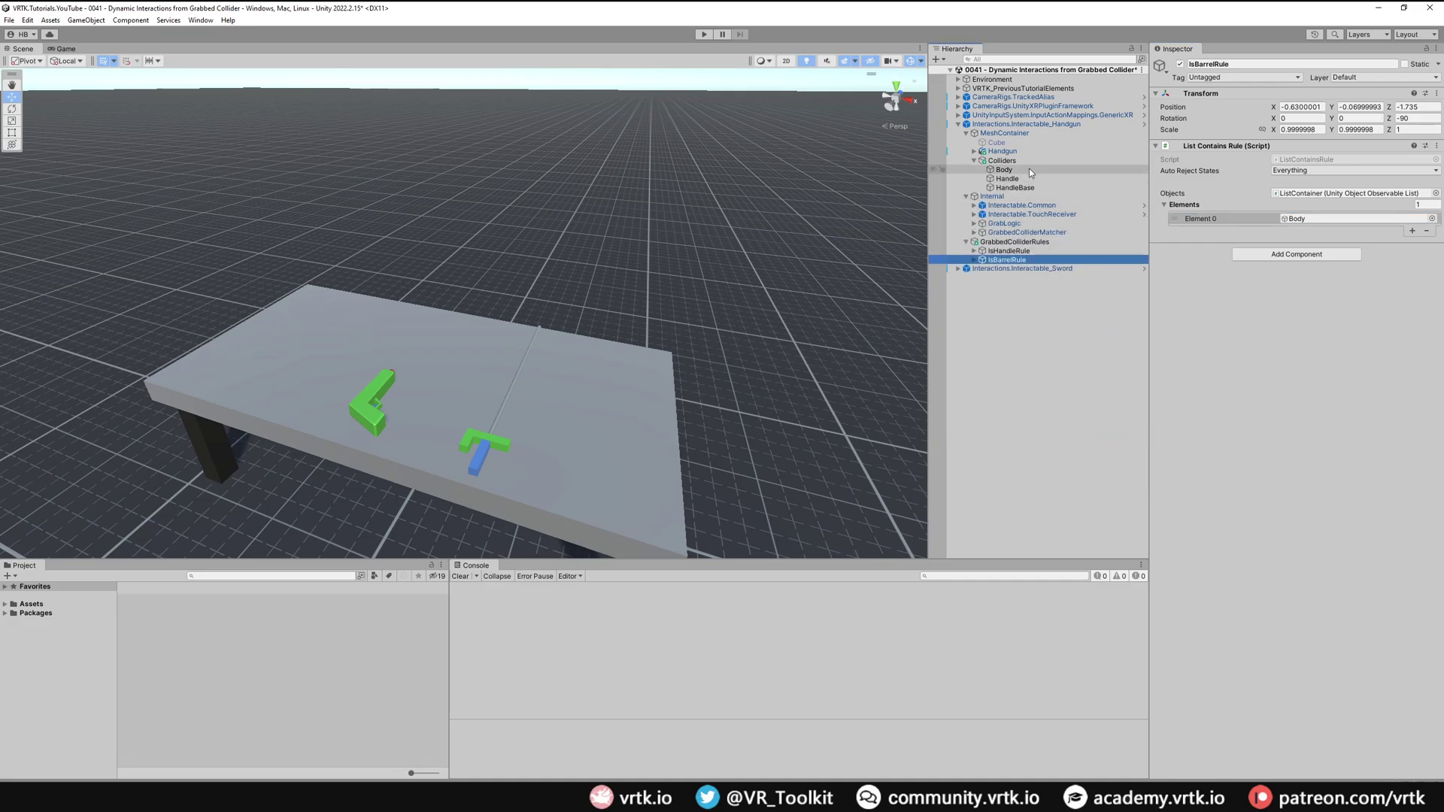
- Add two elements to the Rules Matcher on GrabbedColliderMatcher and assign IsHandleRule and IsBarrelRule as their rules
click(1013, 233)
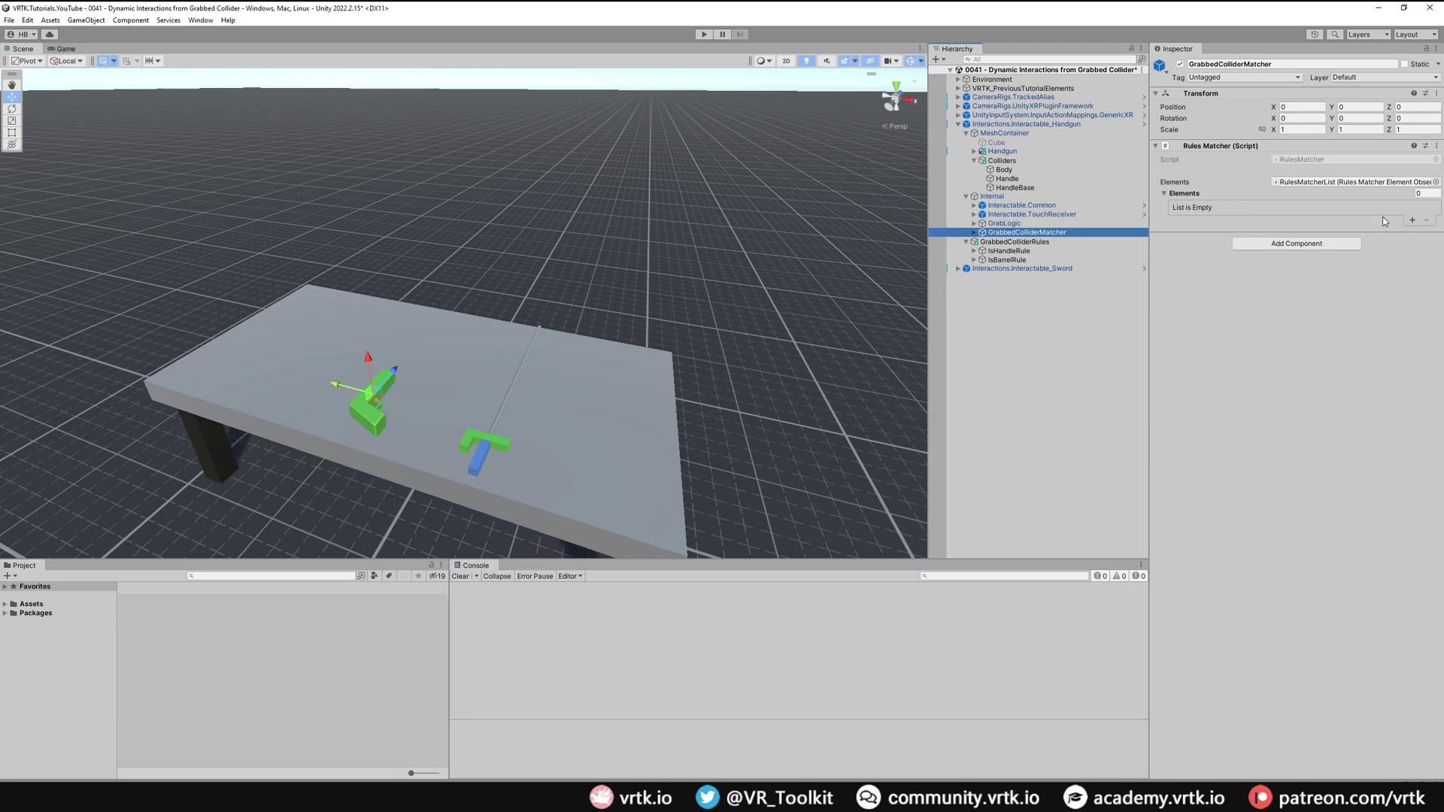
click(1413, 222)
click(1413, 286)
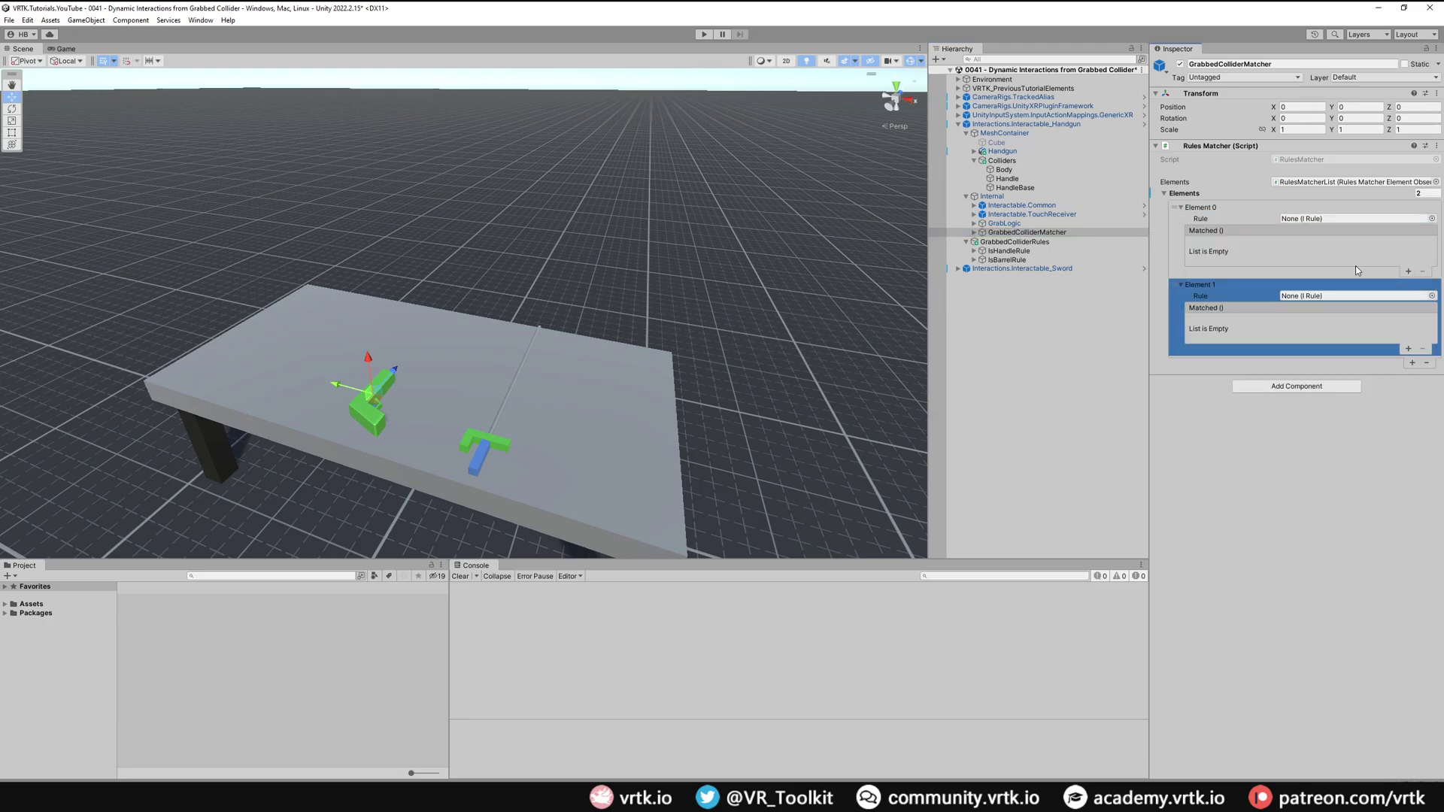
drag(1030, 255, 1307, 219)
drag(1010, 261, 1325, 295)
- Add a Matched listener to the IsHandleRule element that targets HandleOrientation and calls GameObjectEventProxyEmitter.EmitPayload
click(1408, 271)
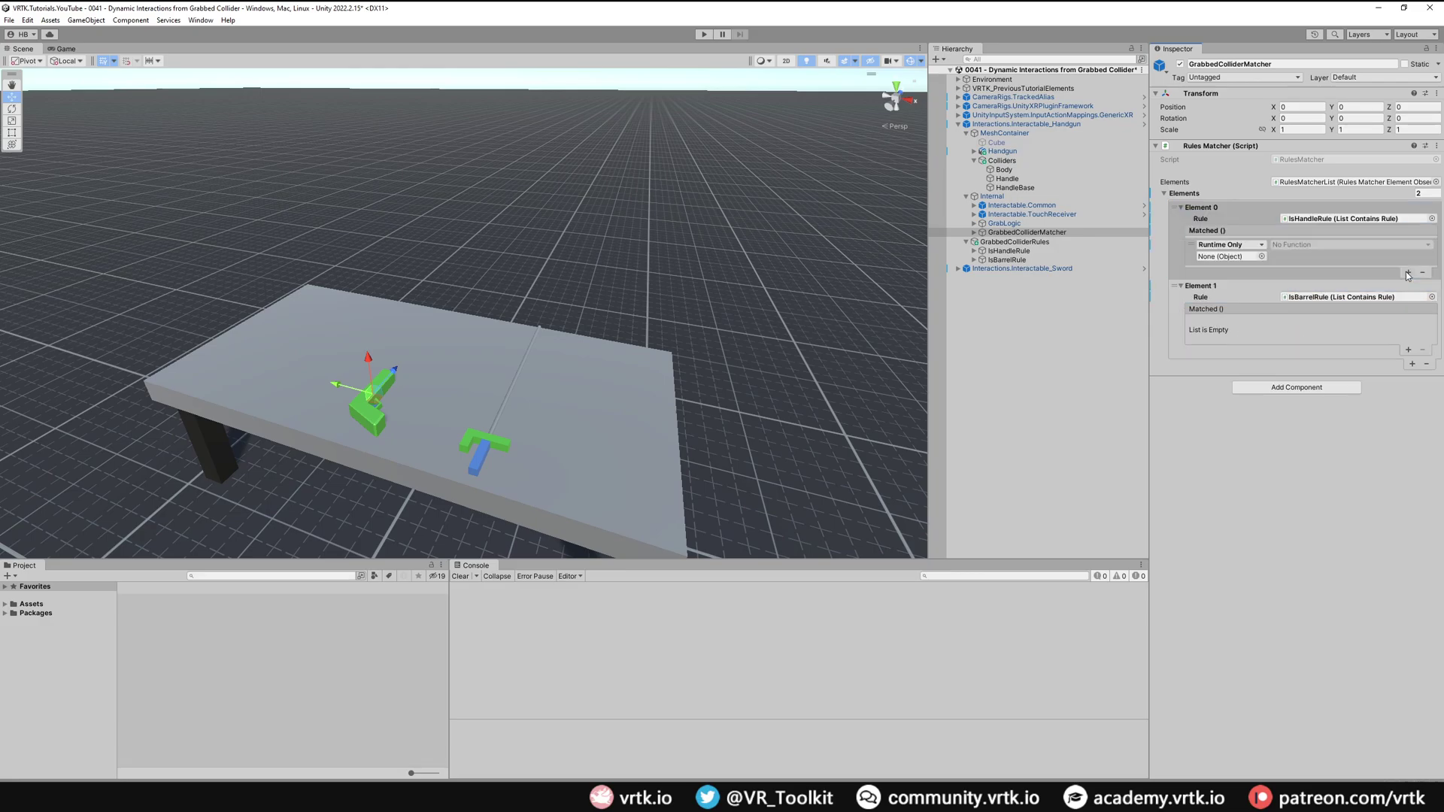
click(974, 224)
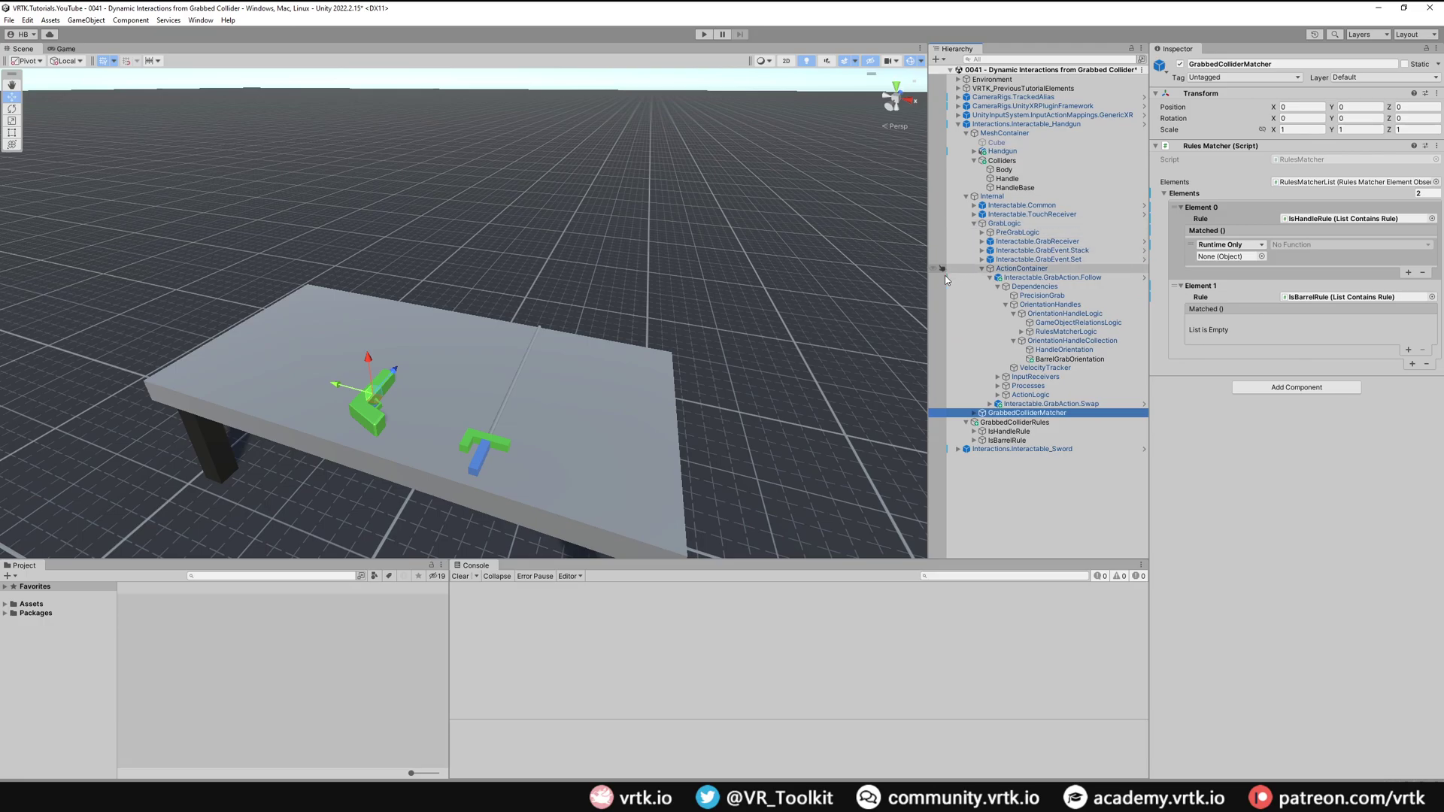
click(1065, 351)
drag(1067, 356, 1222, 263)
click(1300, 245)
mouse_move(1333, 299)
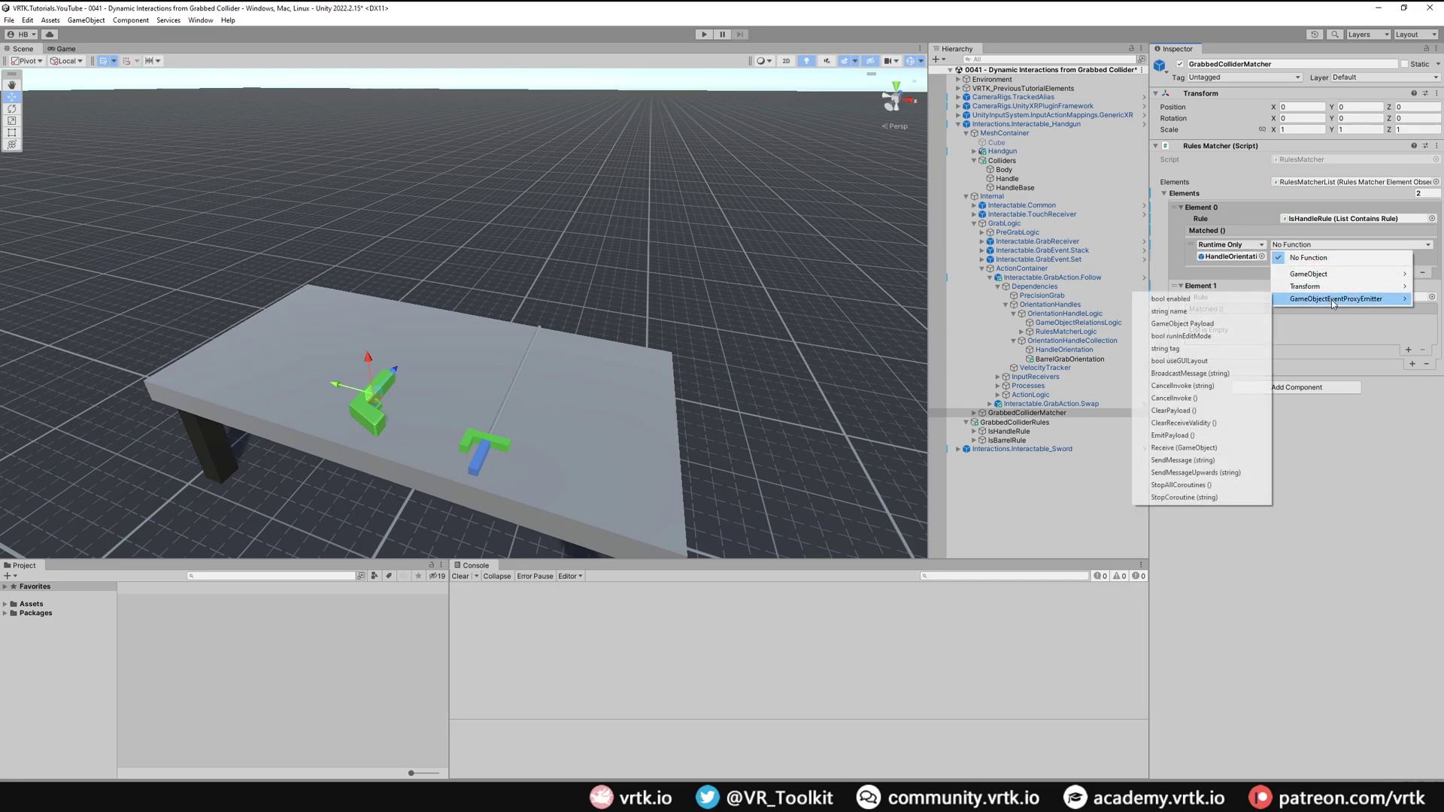
click(1203, 435)
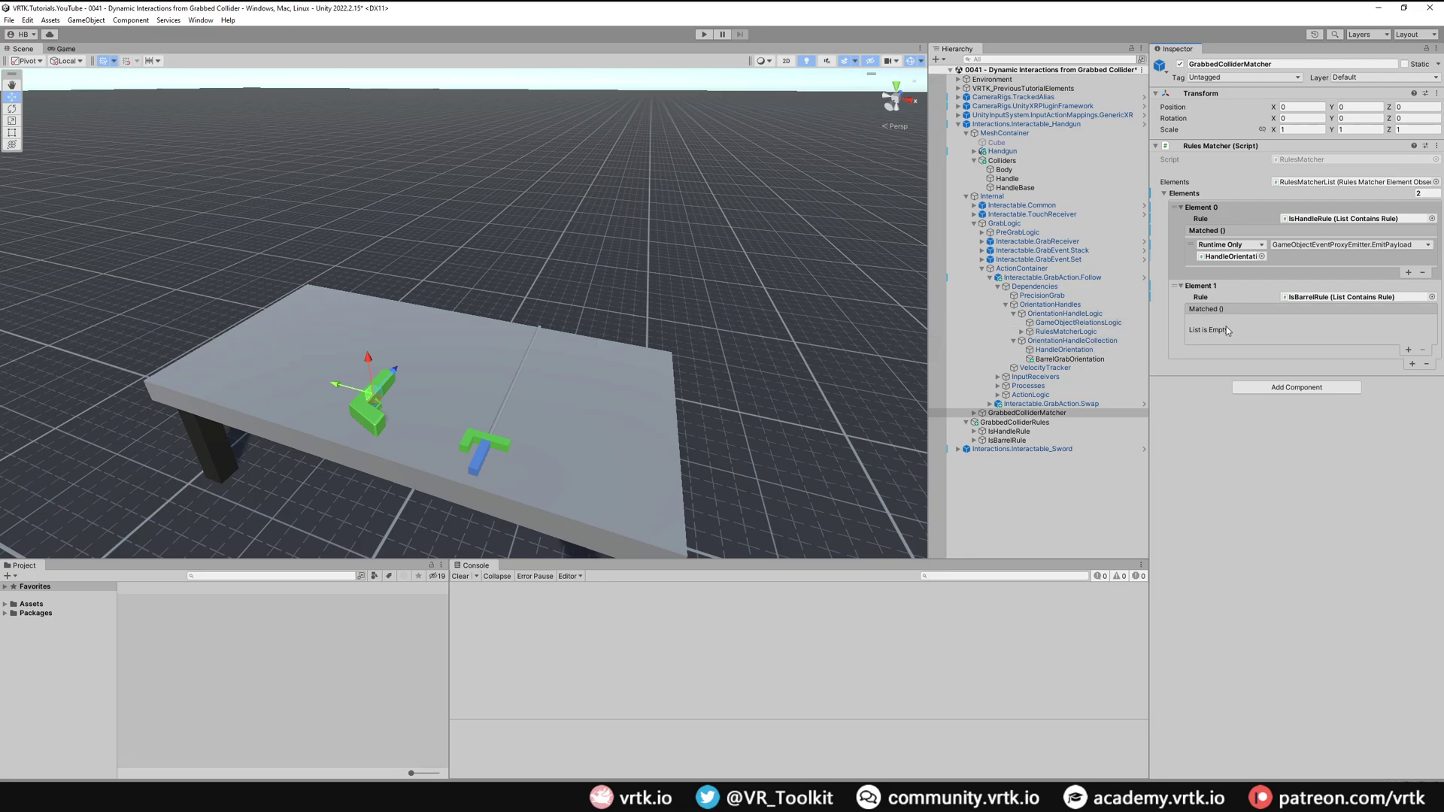
- Add a Matched listener to the IsBarrelRule element that targets BarrelGrabOrientation and calls GameObjectEventProxyEmitter.EmitPayload
click(1408, 351)
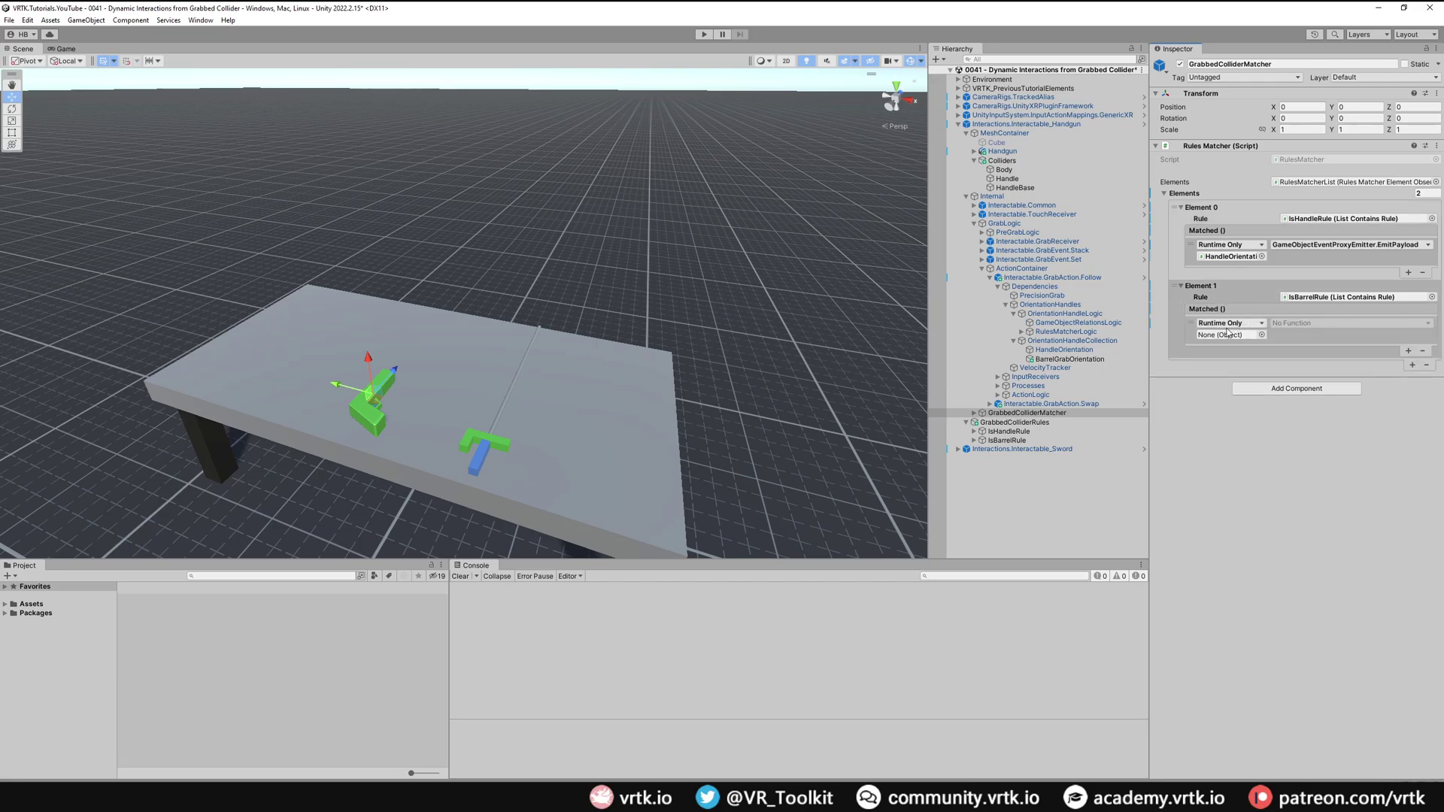
drag(1070, 360, 1245, 339)
click(1282, 323)
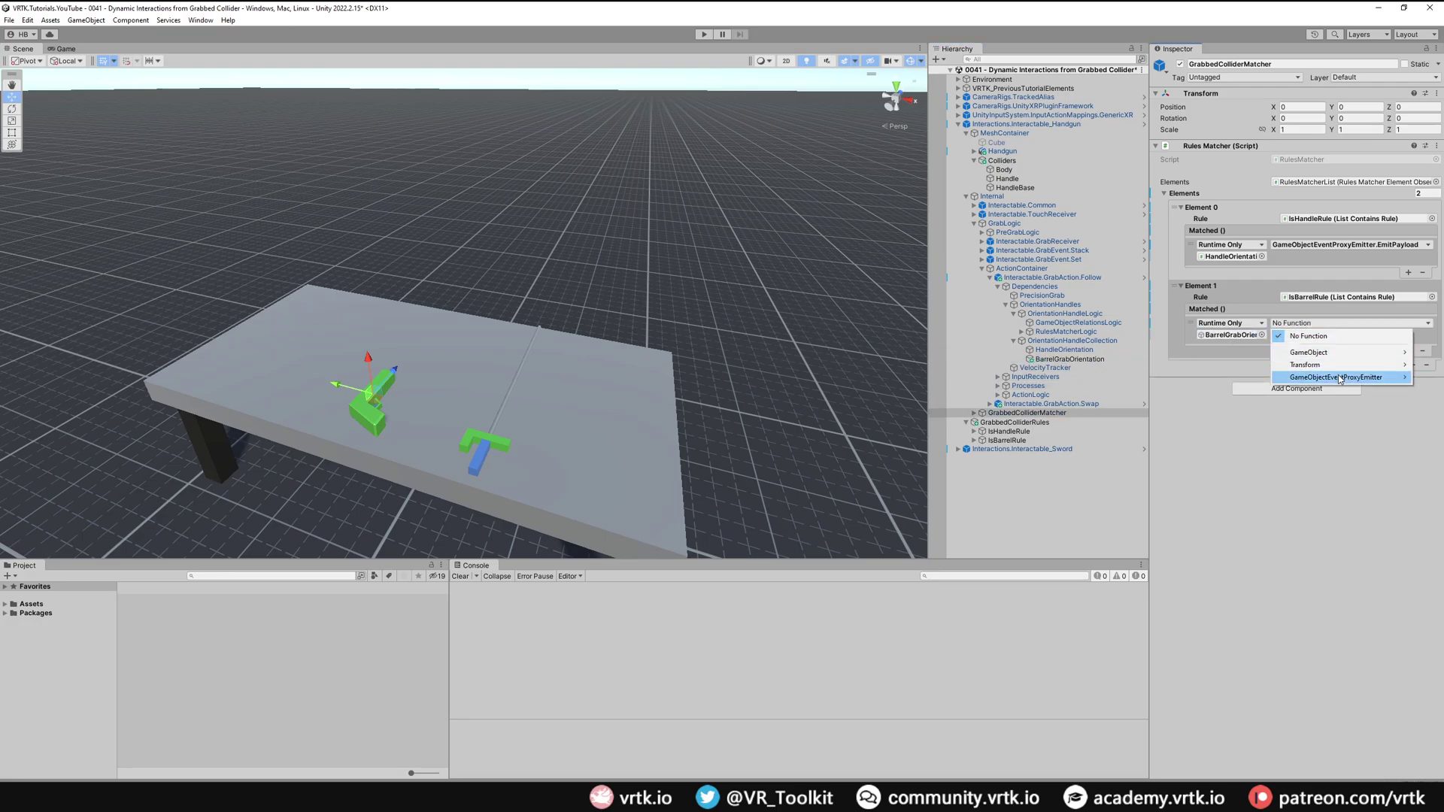
mouse_move(1332, 377)
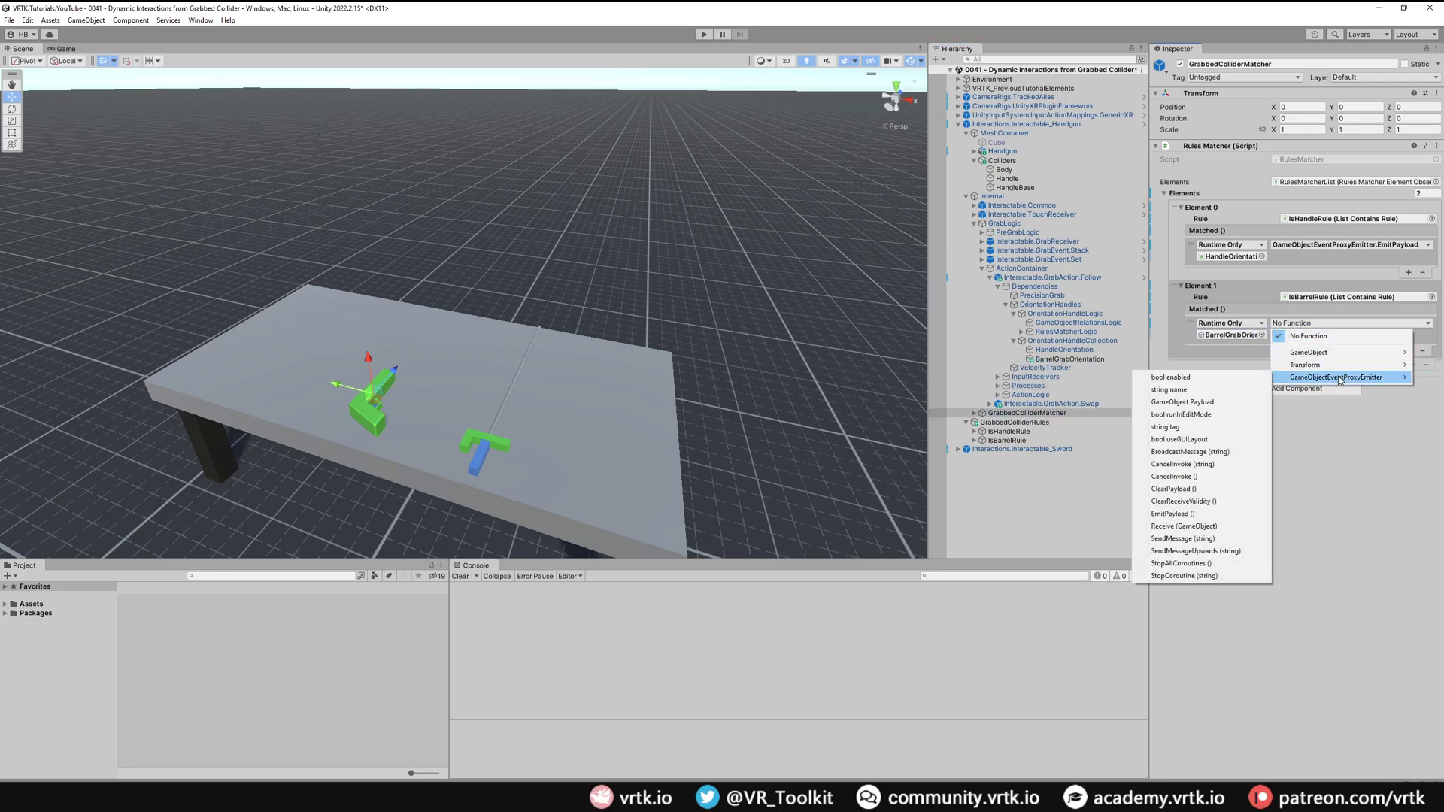
click(1204, 516)
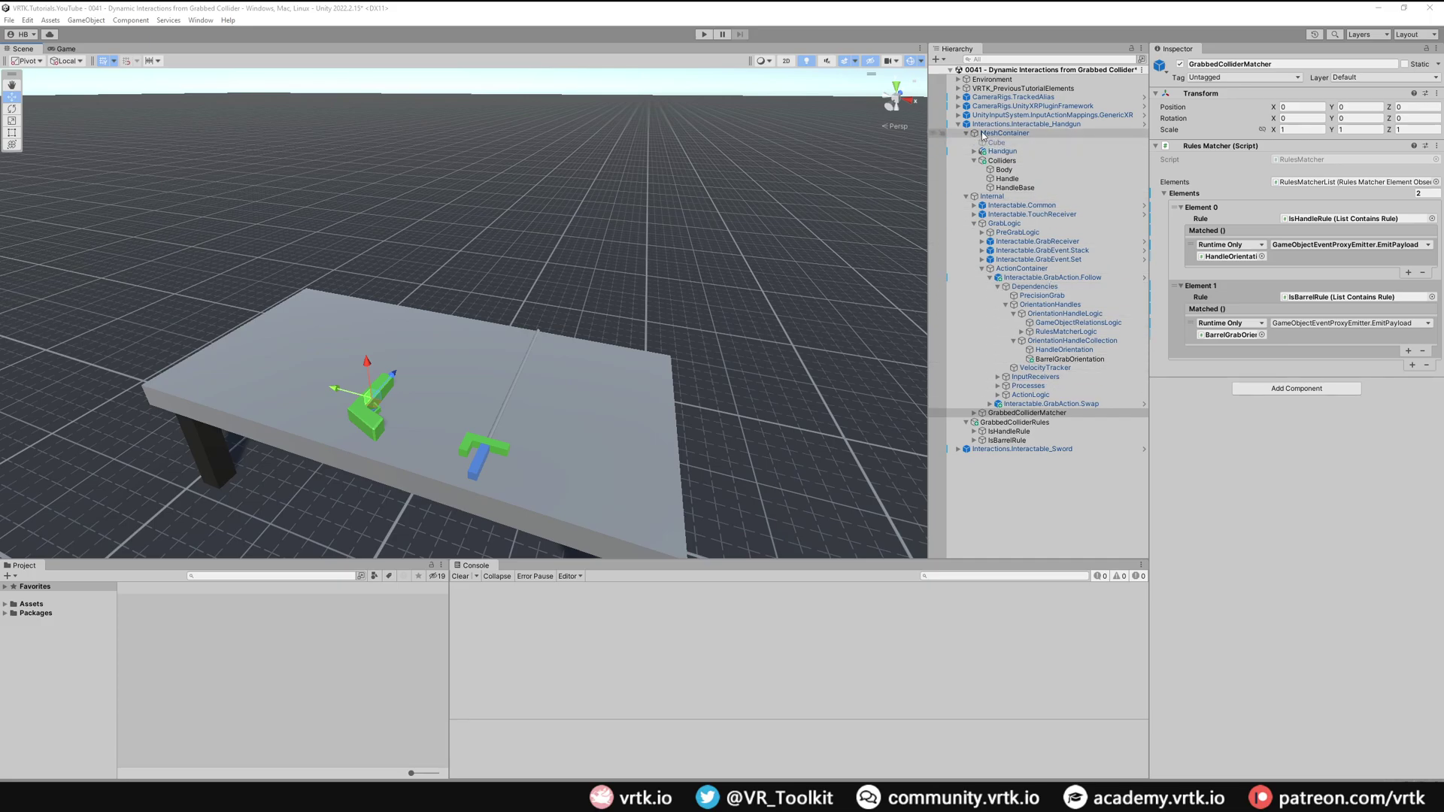
- Create an empty child object named ColliderGrabbedRules under Interactions.Interactable_Sword
click(958, 124)
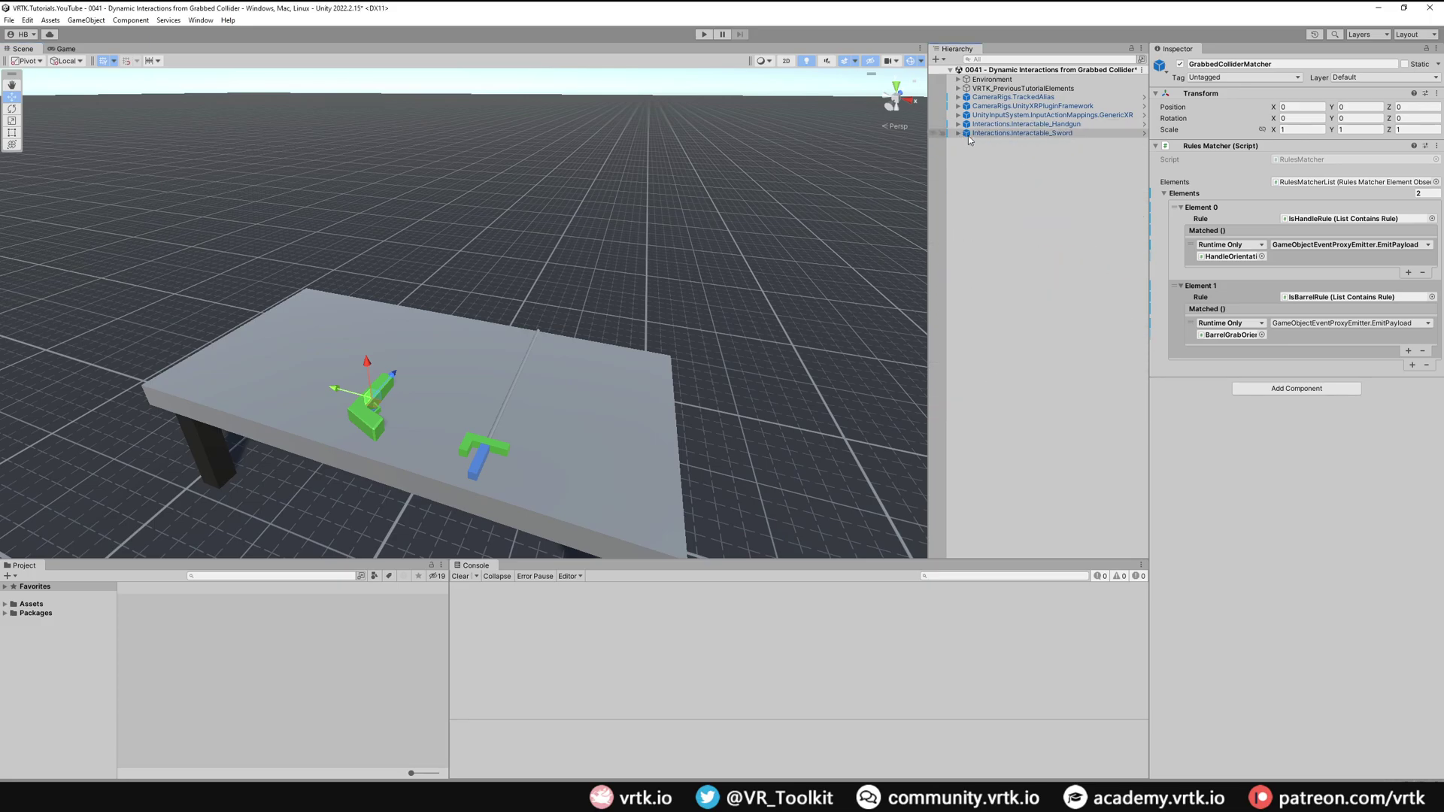
click(1021, 132)
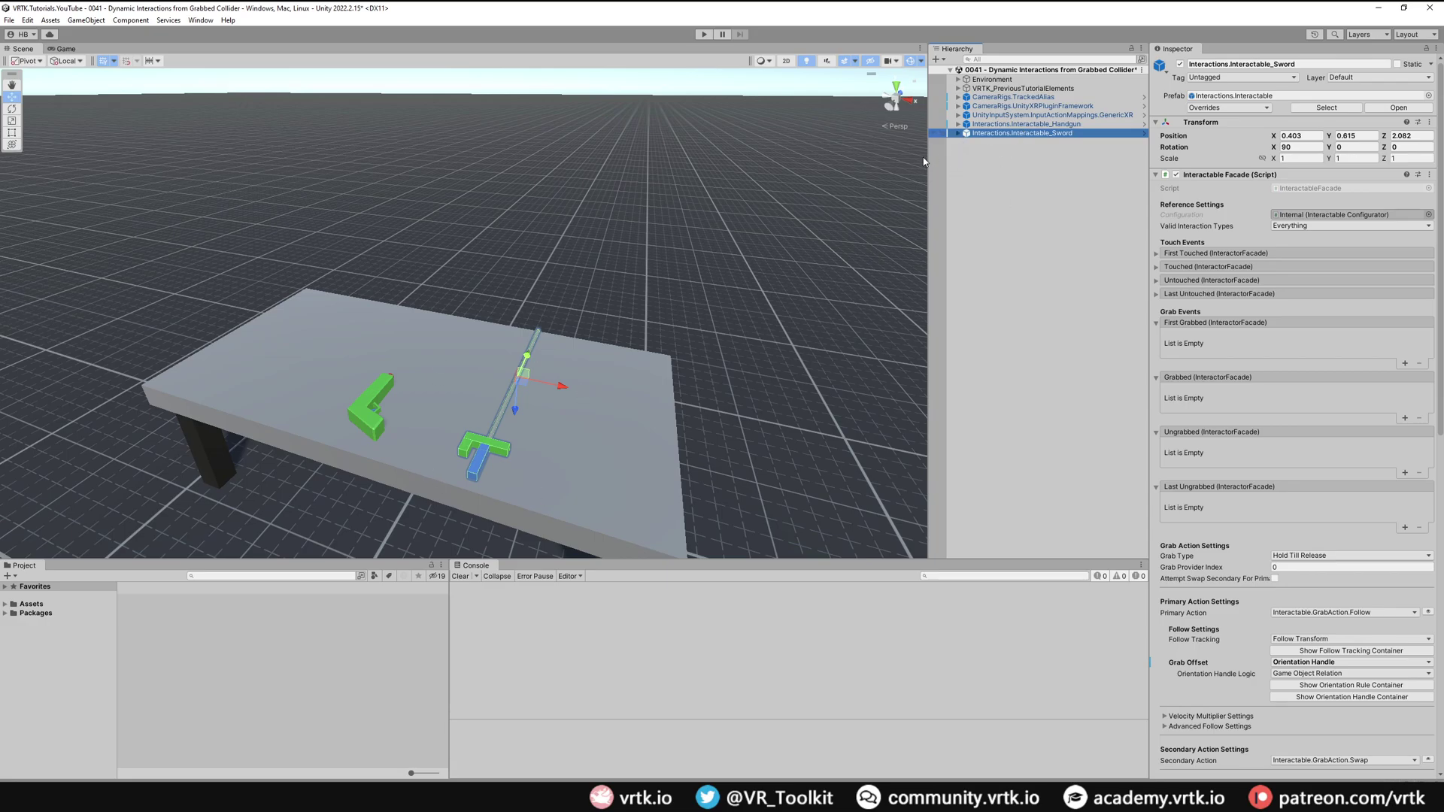
click(959, 134)
right_click(1055, 138)
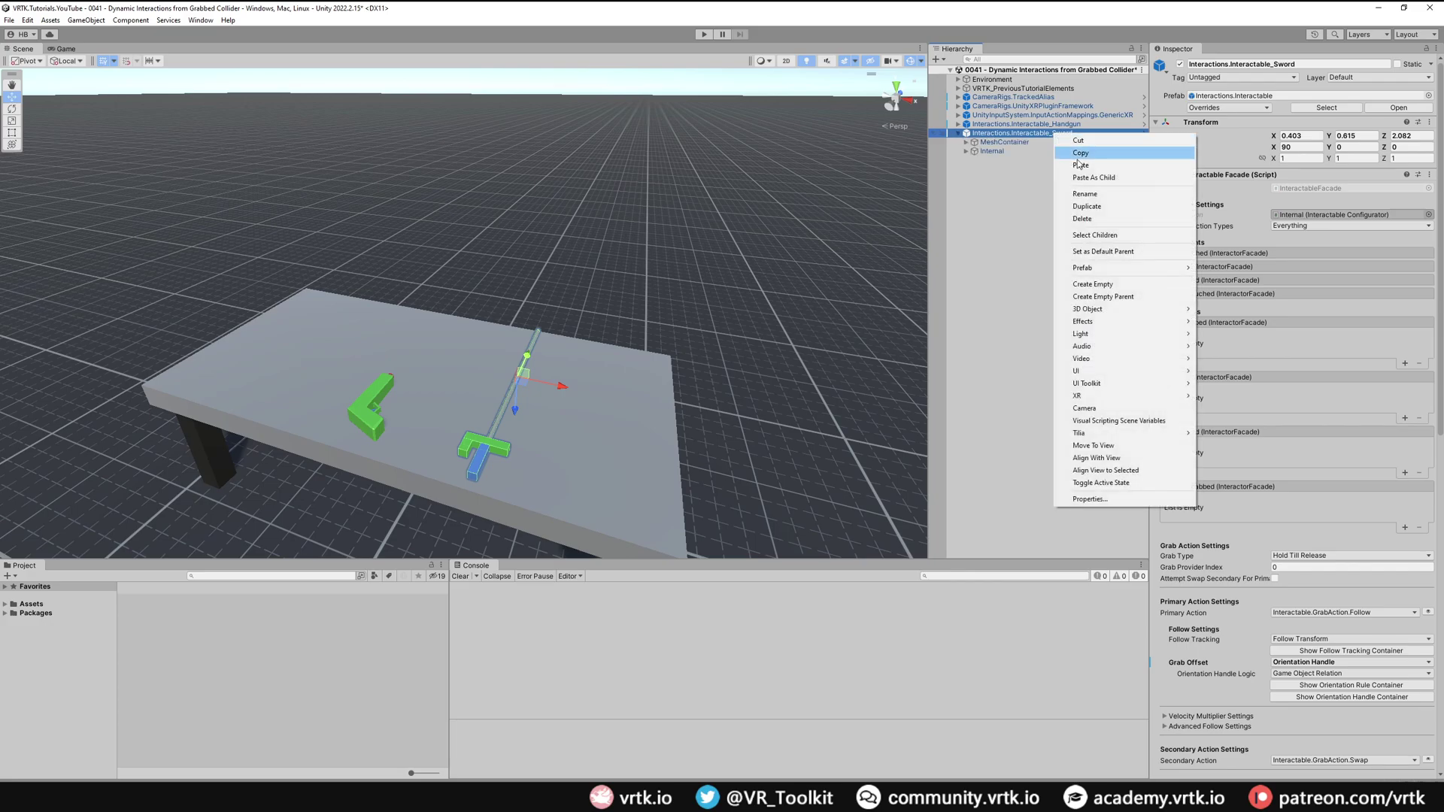
click(1043, 134)
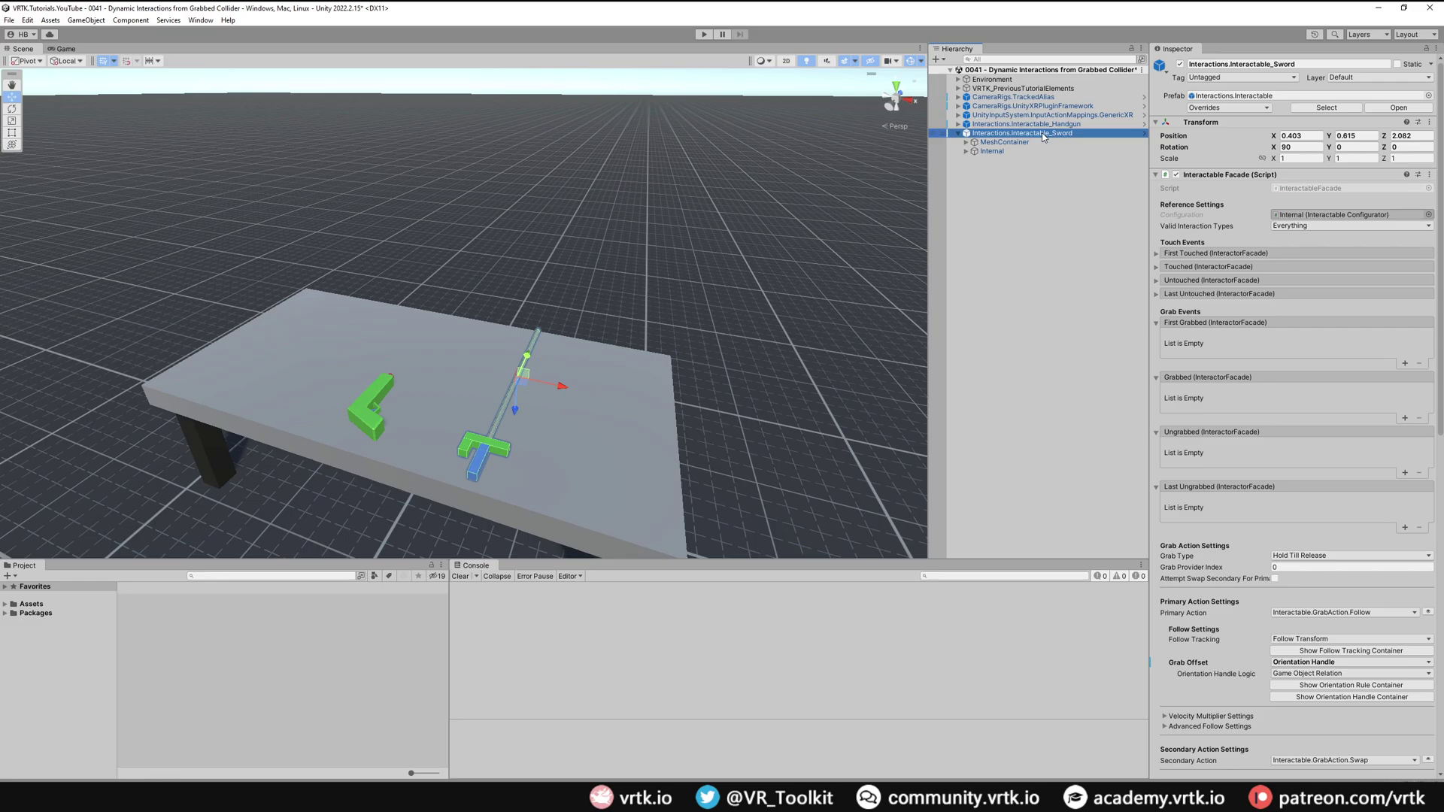
right_click(1041, 132)
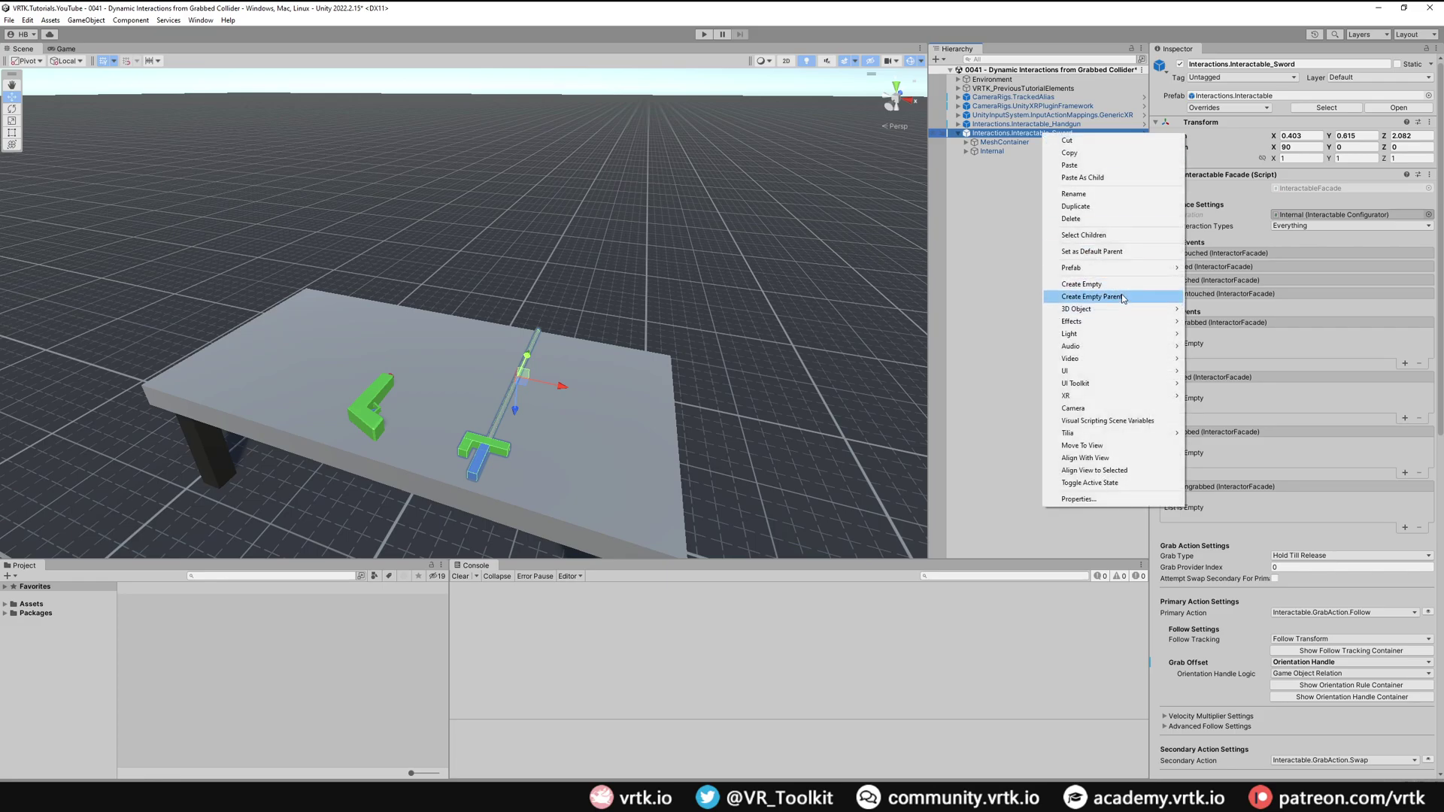
click(1121, 298)
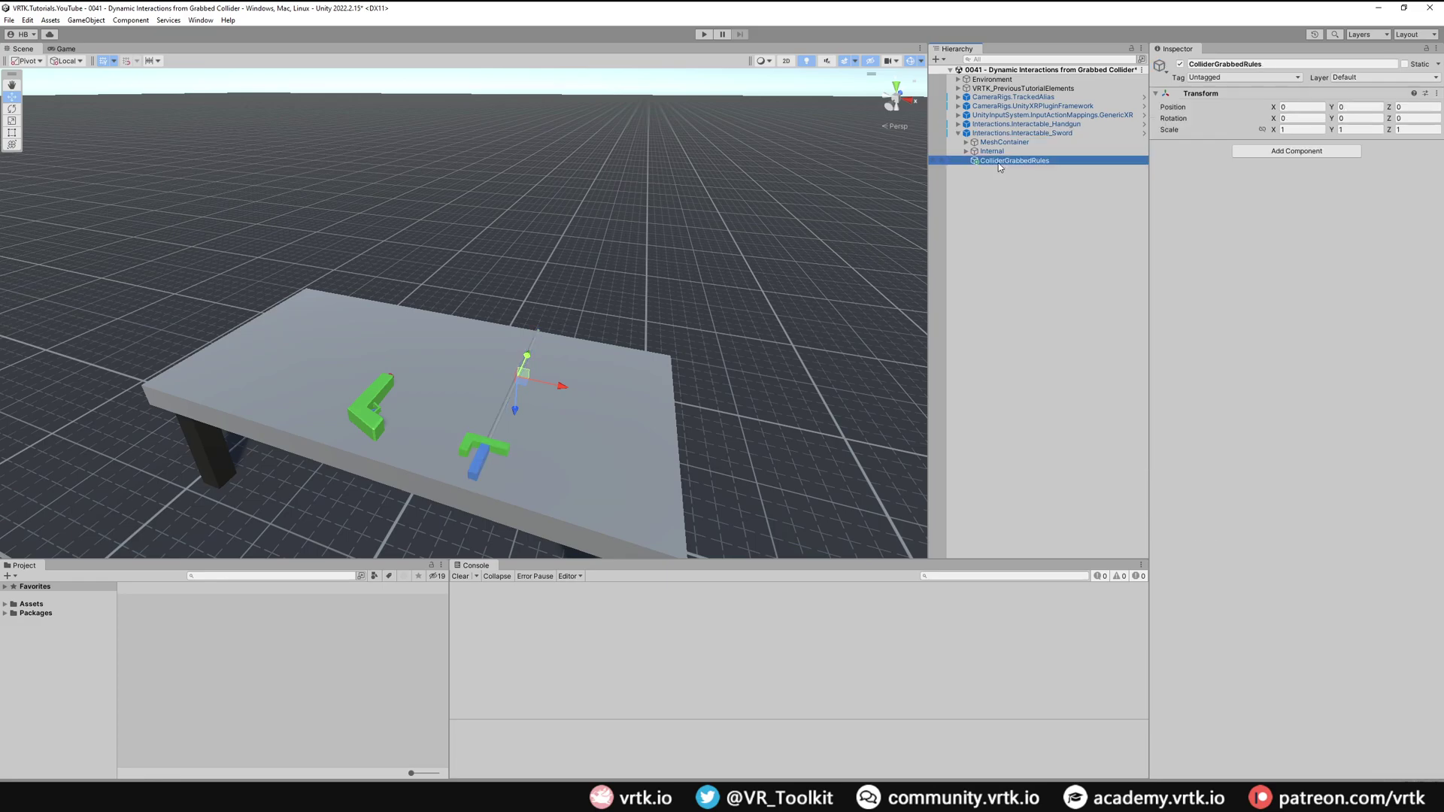
- Generate a List Contains Rule component with the container name IsBladeGrabbed inside ColliderGrabbedRules using the Observable List Component Generator
click(200, 21)
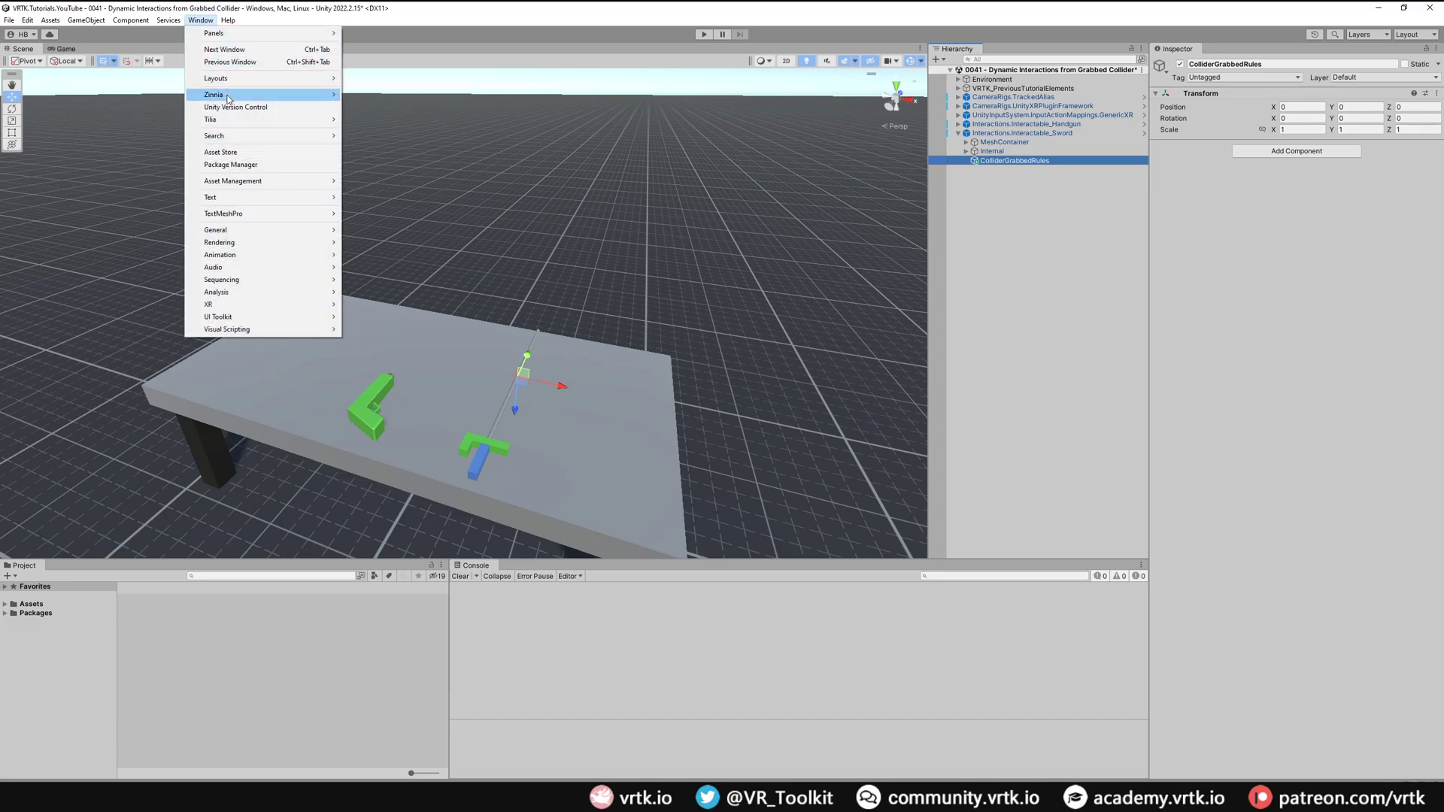
mouse_move(230, 96)
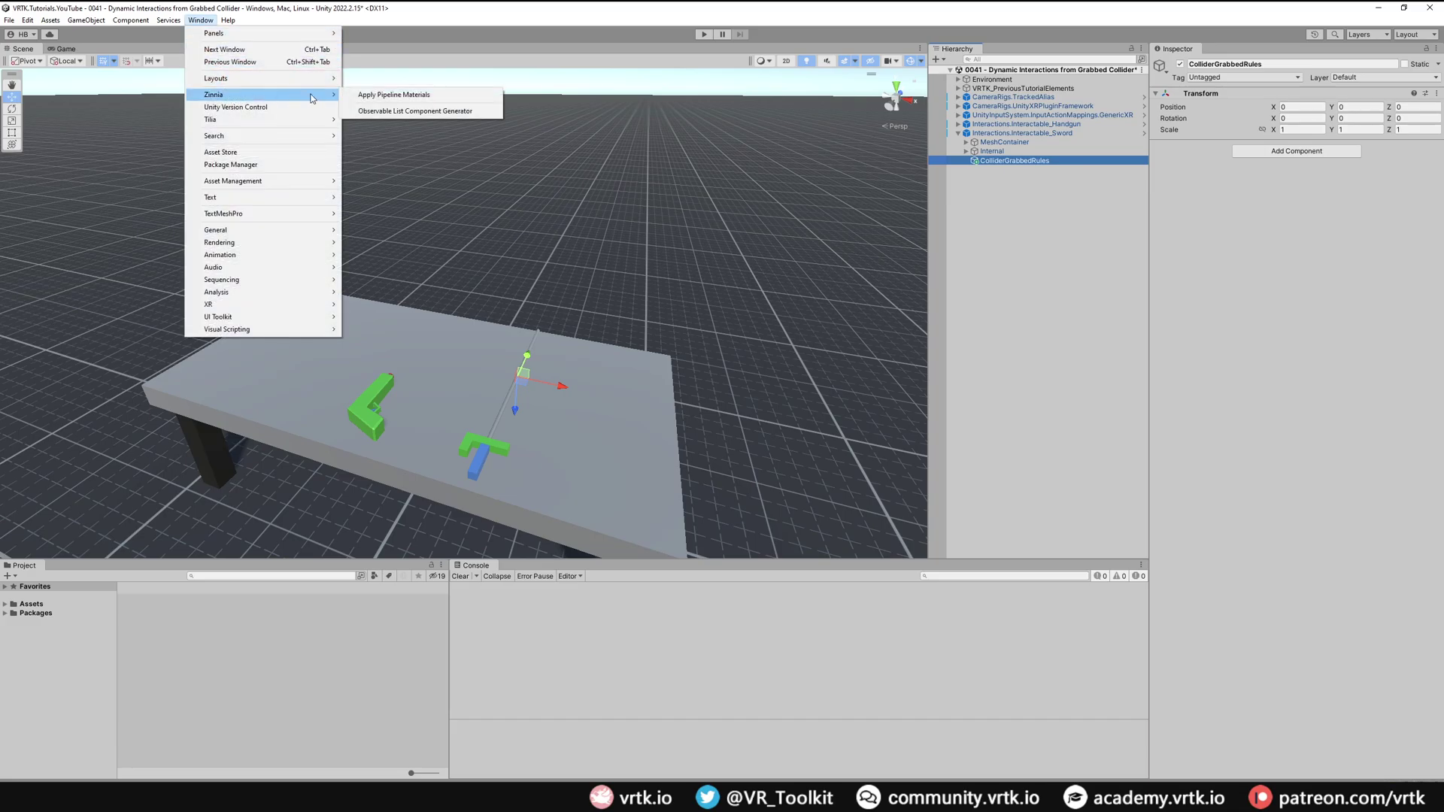
click(462, 113)
click(661, 218)
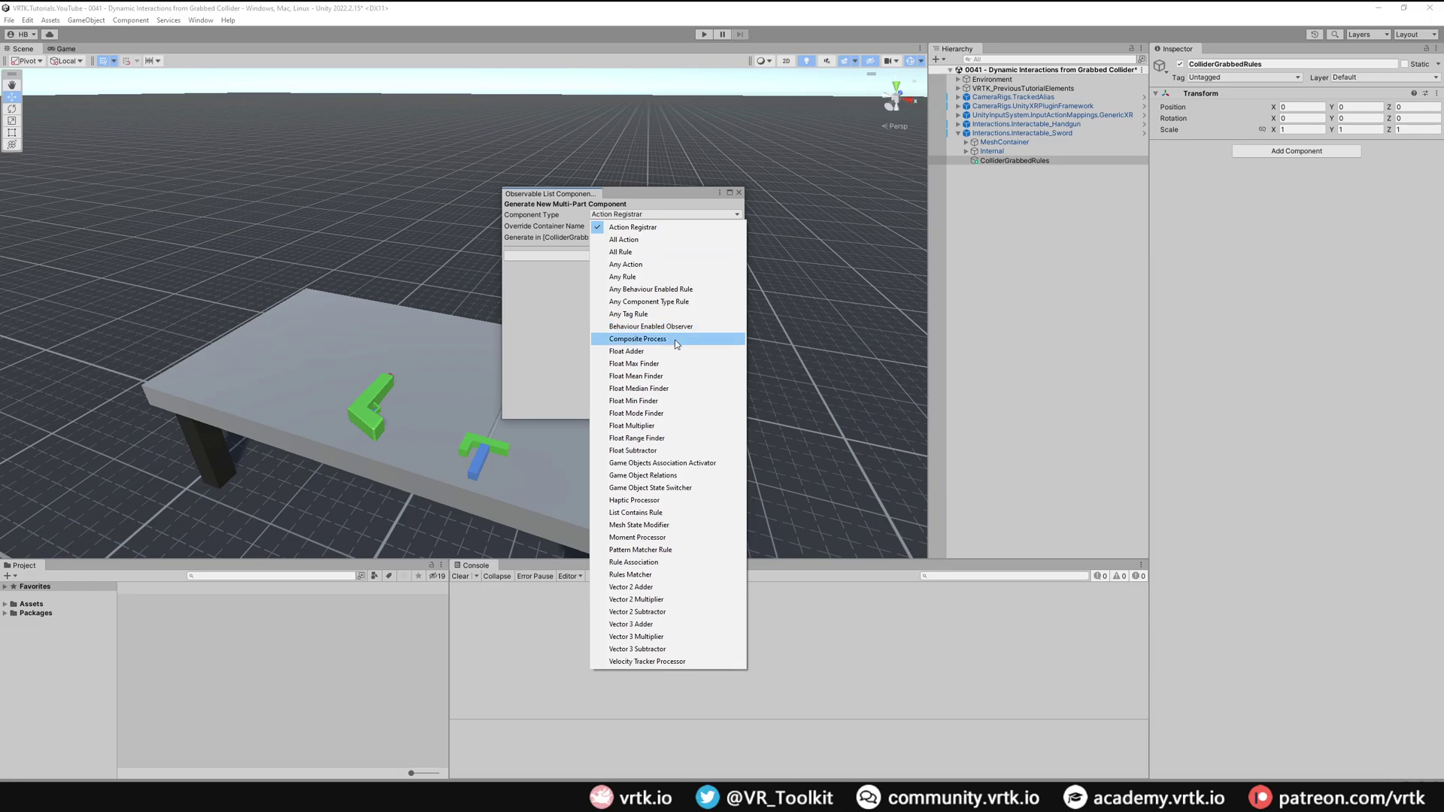
click(653, 512)
click(624, 227)
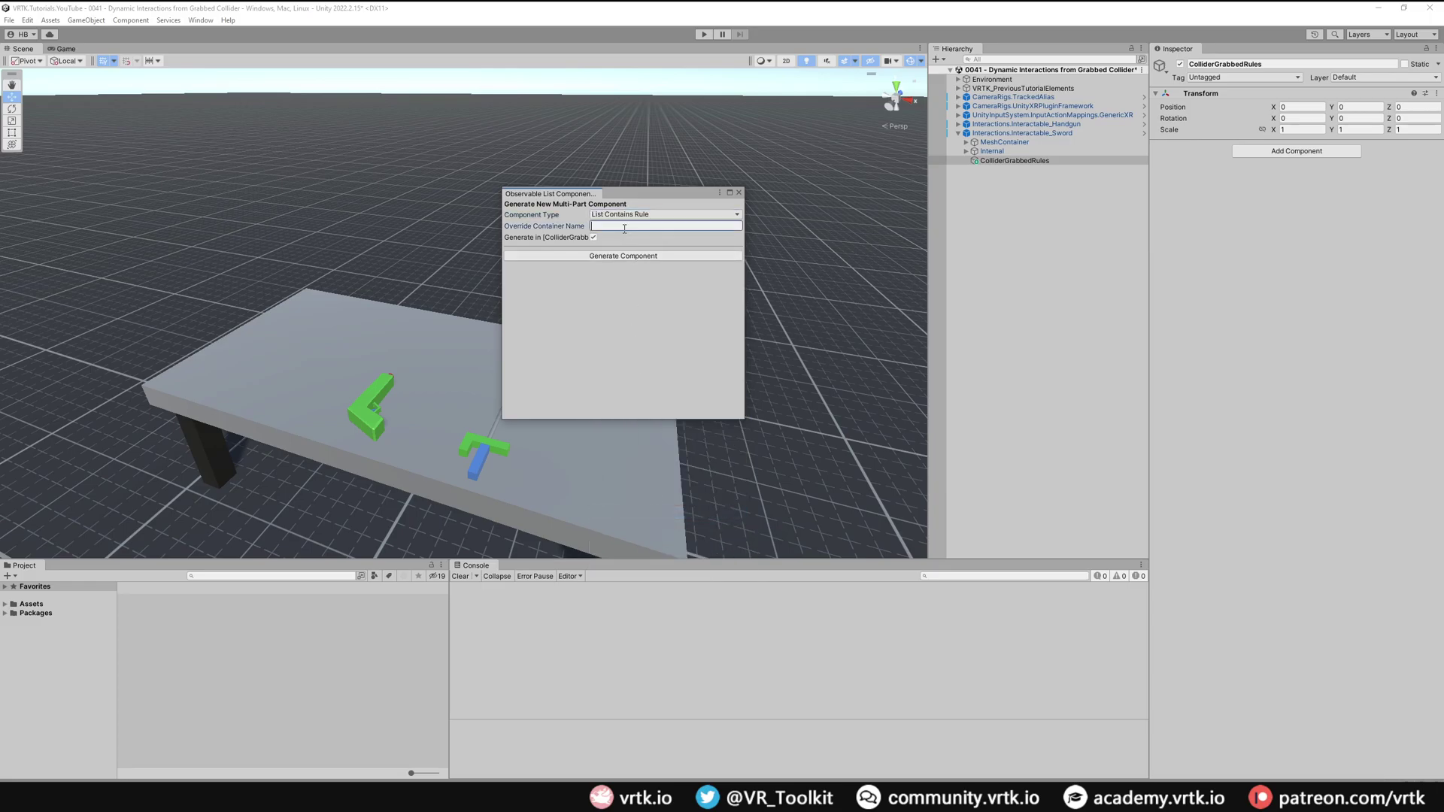
text(IsBladeGrabbed)
click(635, 256)
click(968, 163)
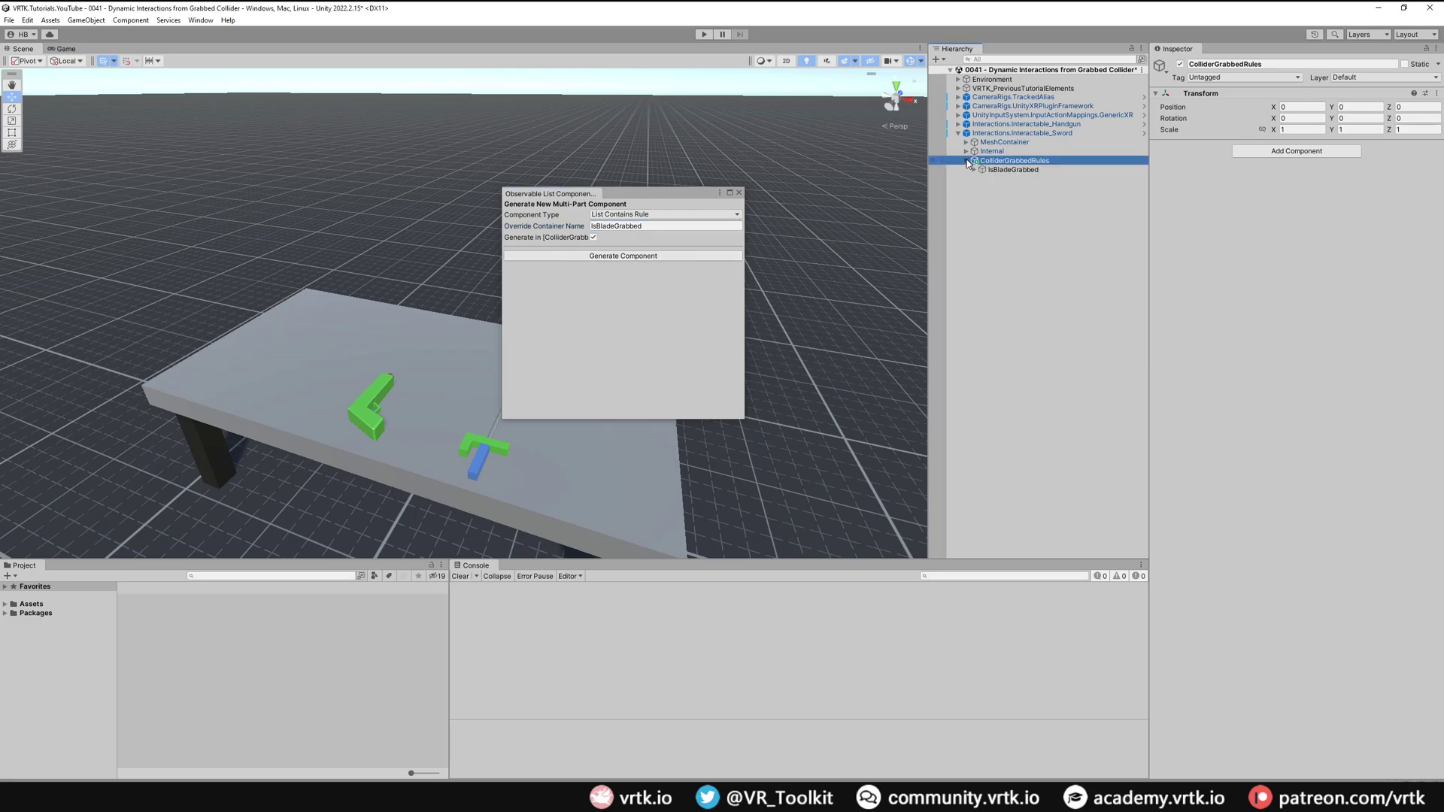
click(739, 192)
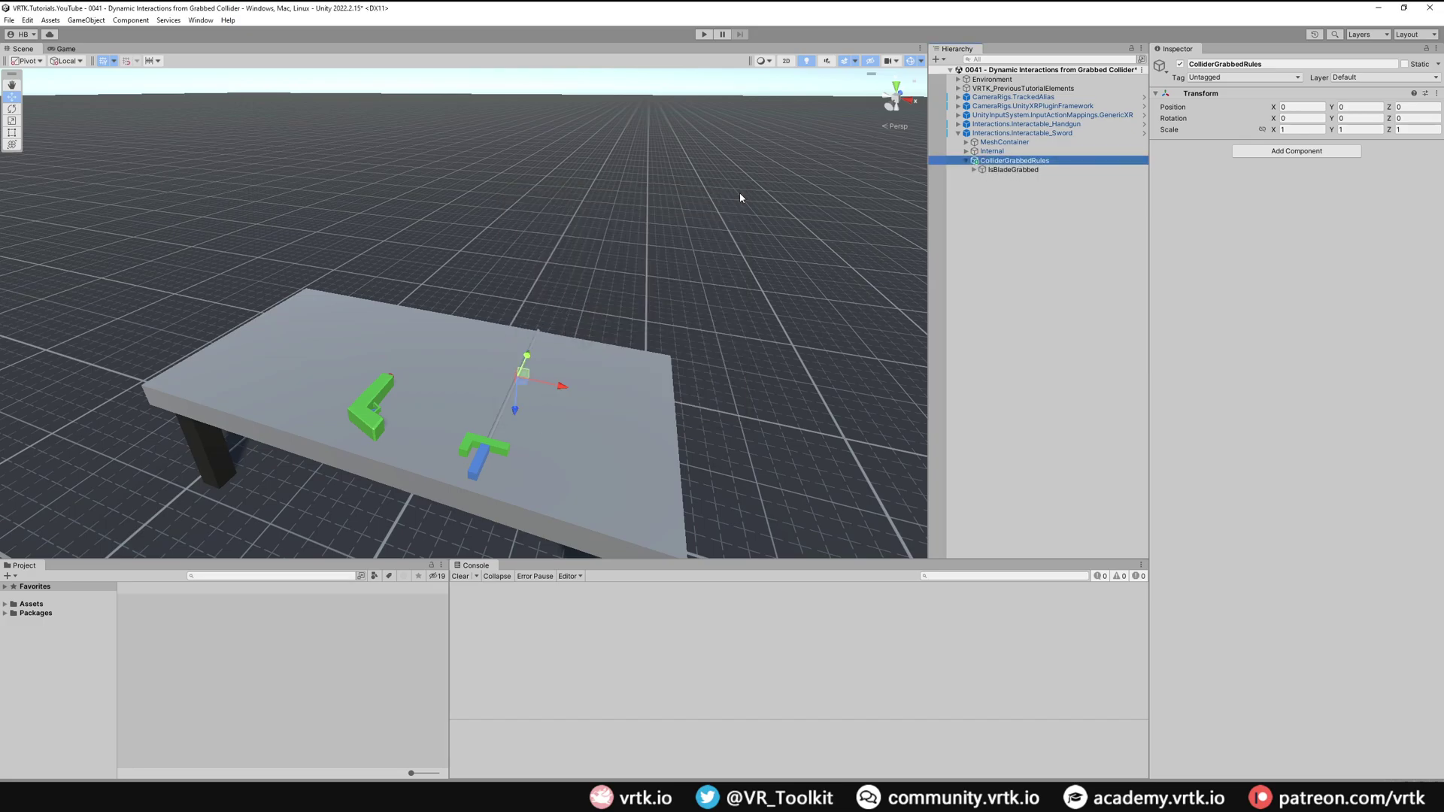
- Add one element to IsBladeGrabbed's list and assign the sword's Blade object to it
click(967, 142)
click(974, 160)
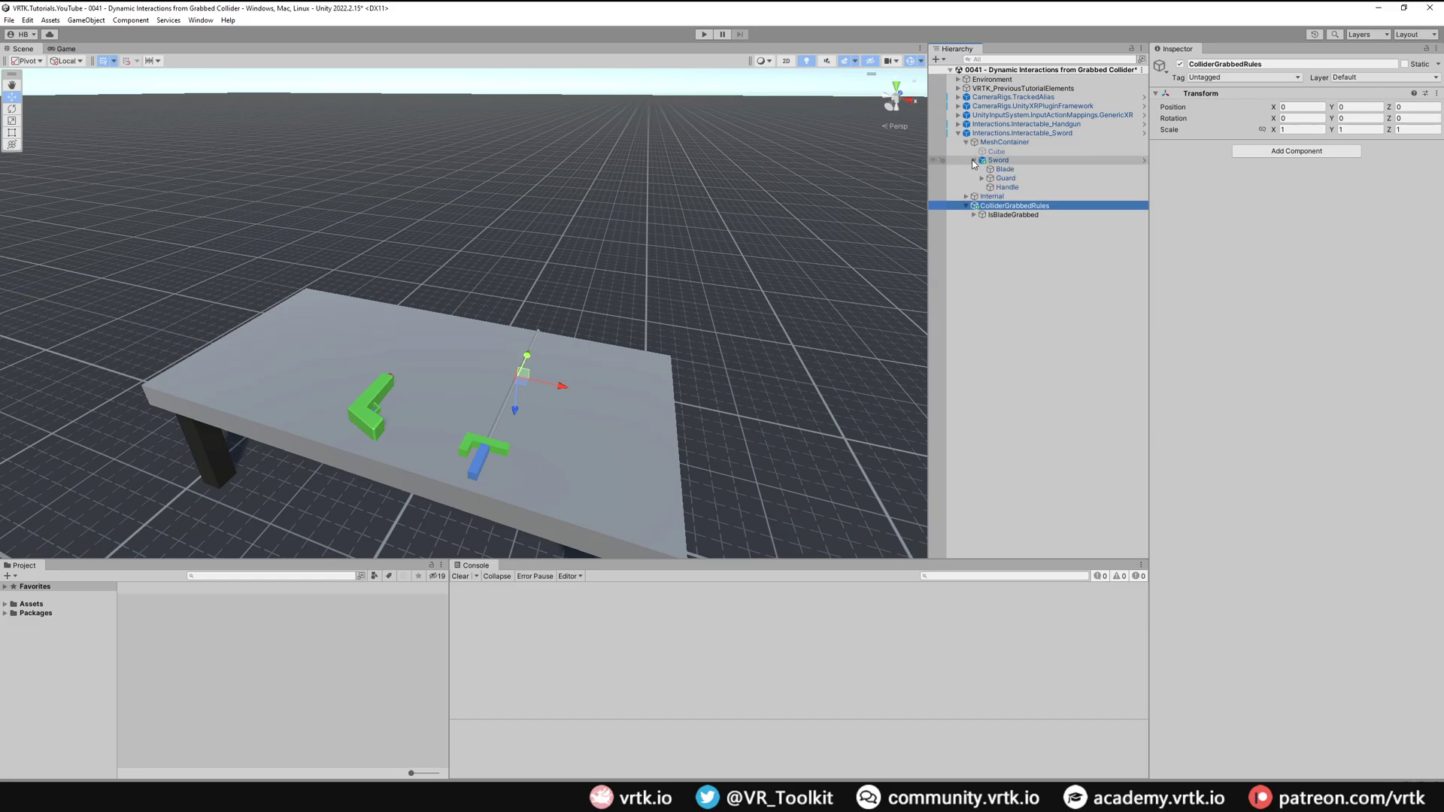
click(1005, 169)
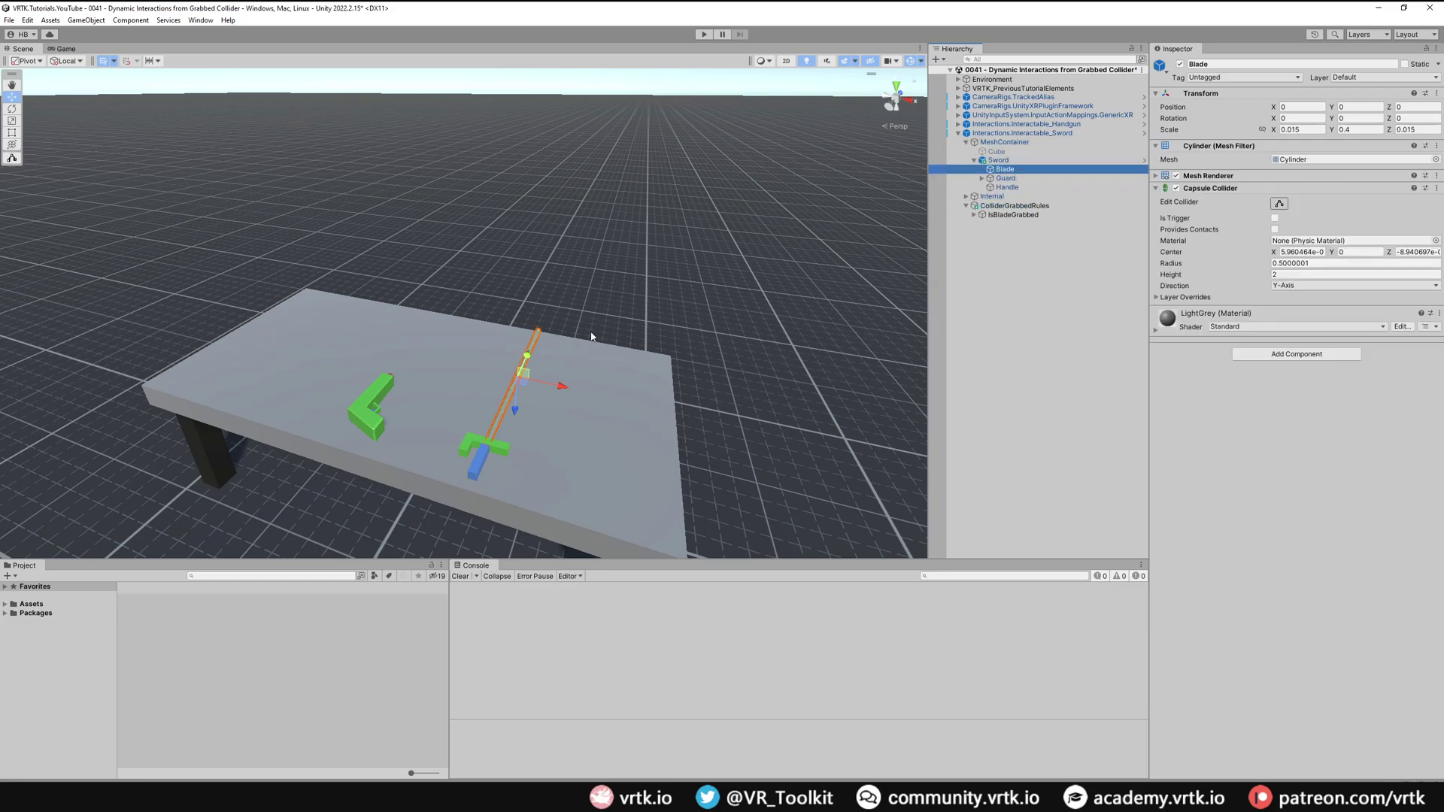
click(1005, 178)
click(1019, 188)
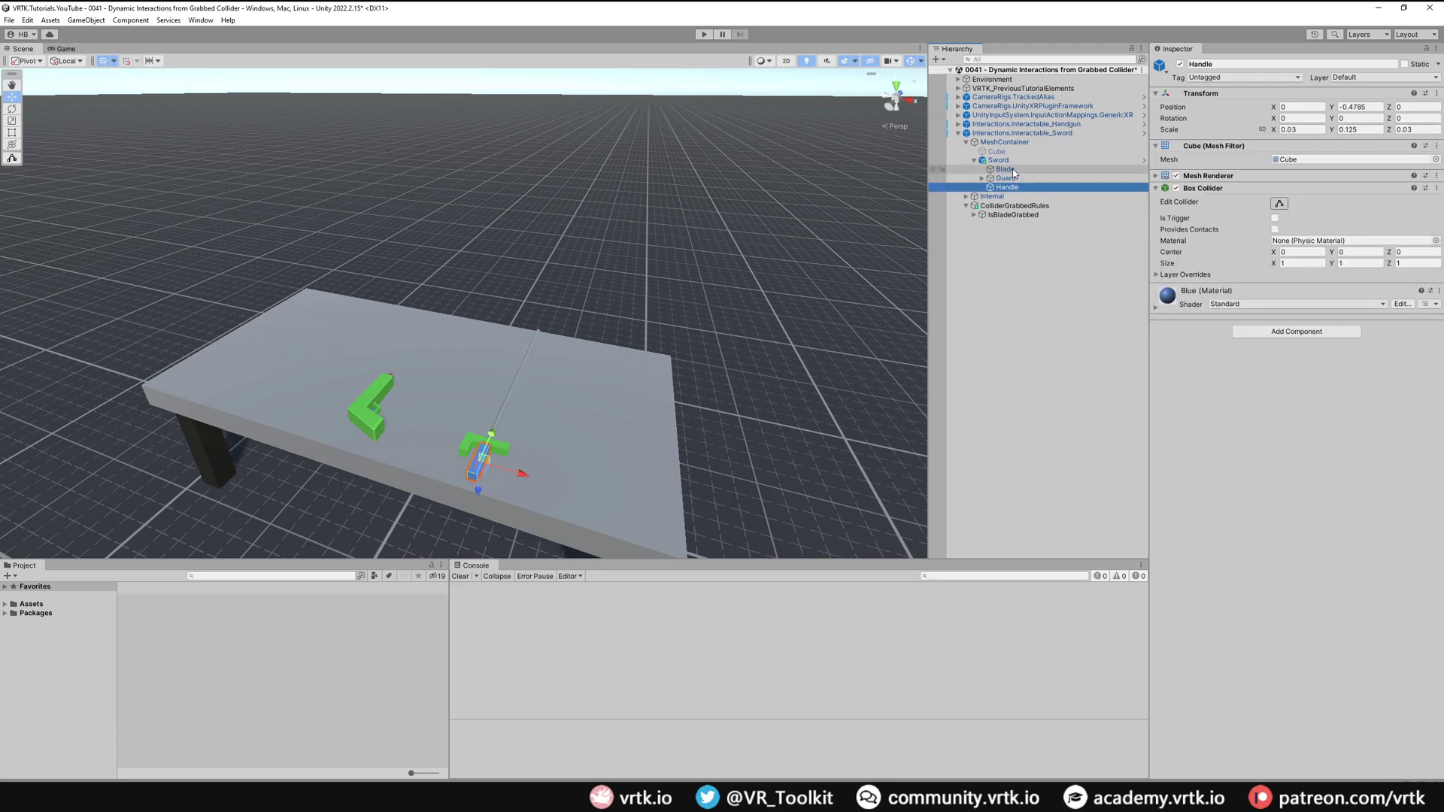
click(1013, 216)
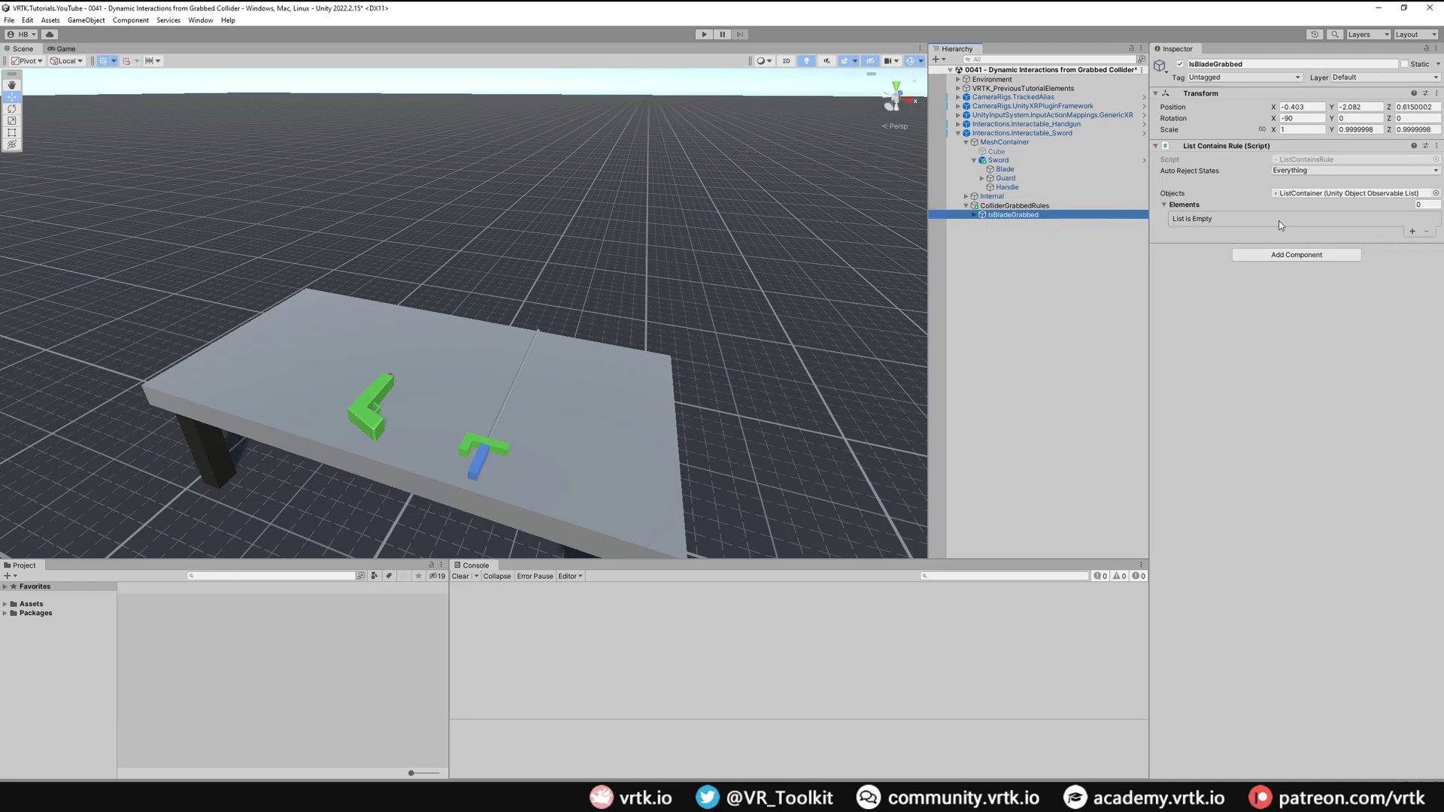
click(1413, 231)
drag(1005, 170, 1301, 223)
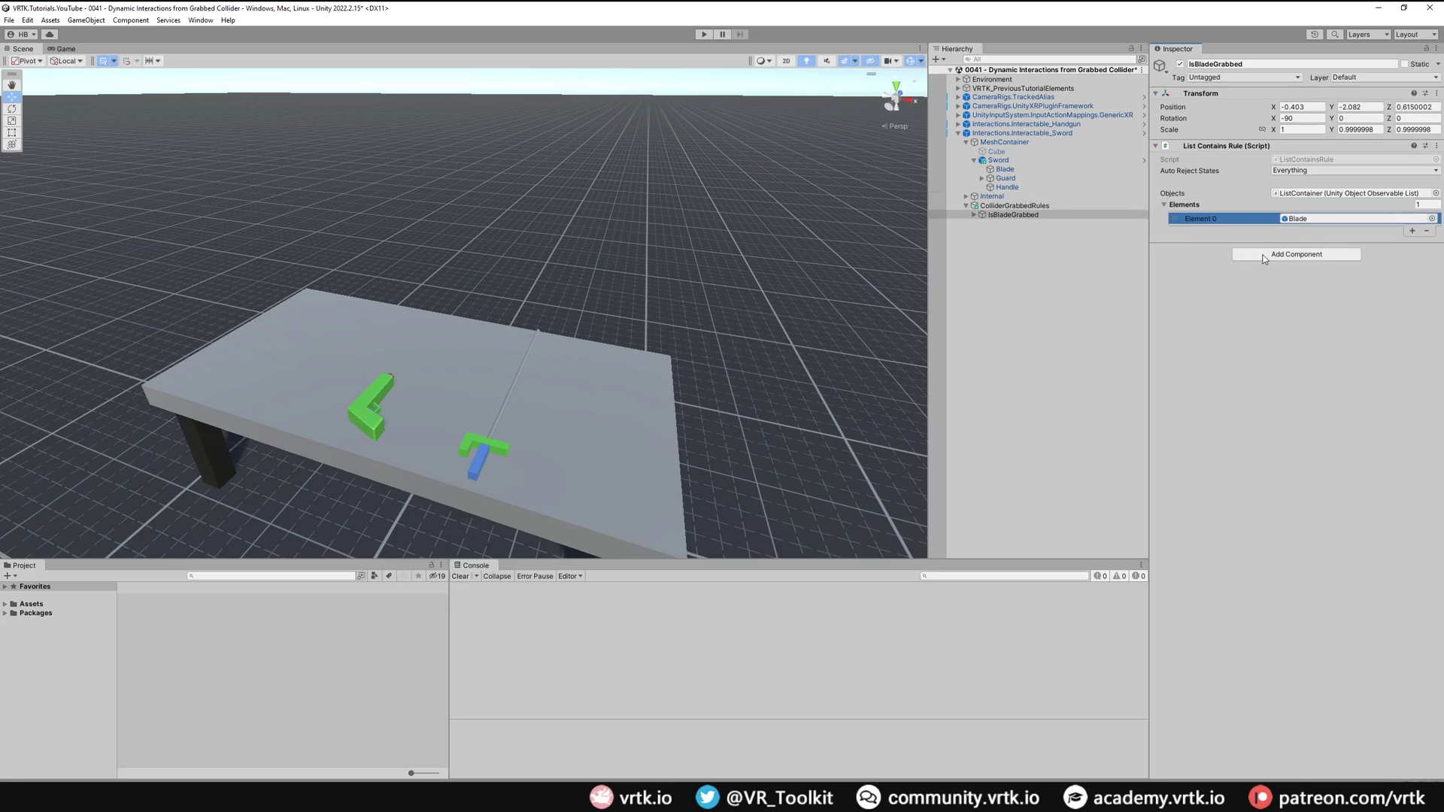
- Add a Negation Rule component to IsBladeGrabbed and assign the object's own List Contains Rule as its rule
click(1295, 255)
key(Return)
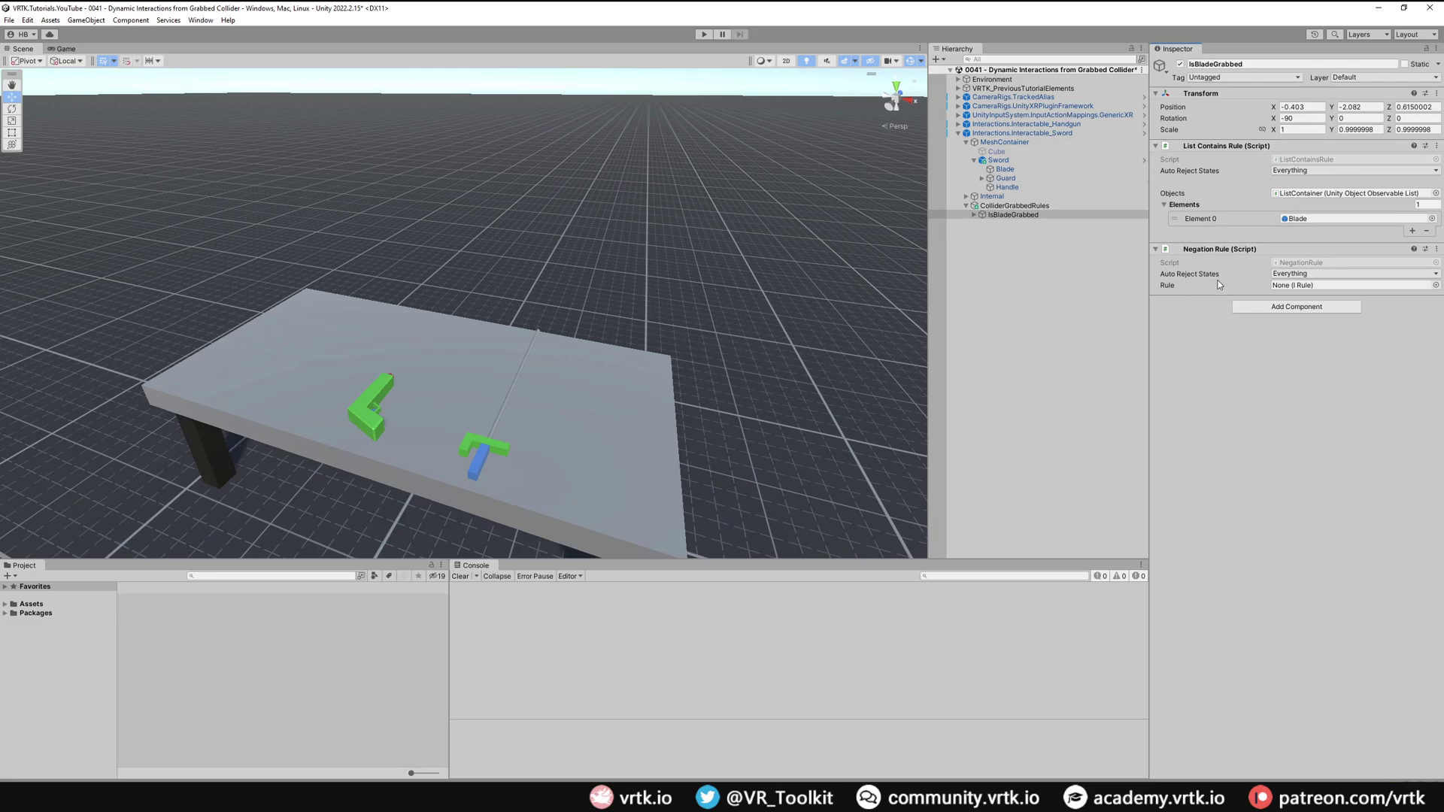
drag(1220, 146, 1283, 286)
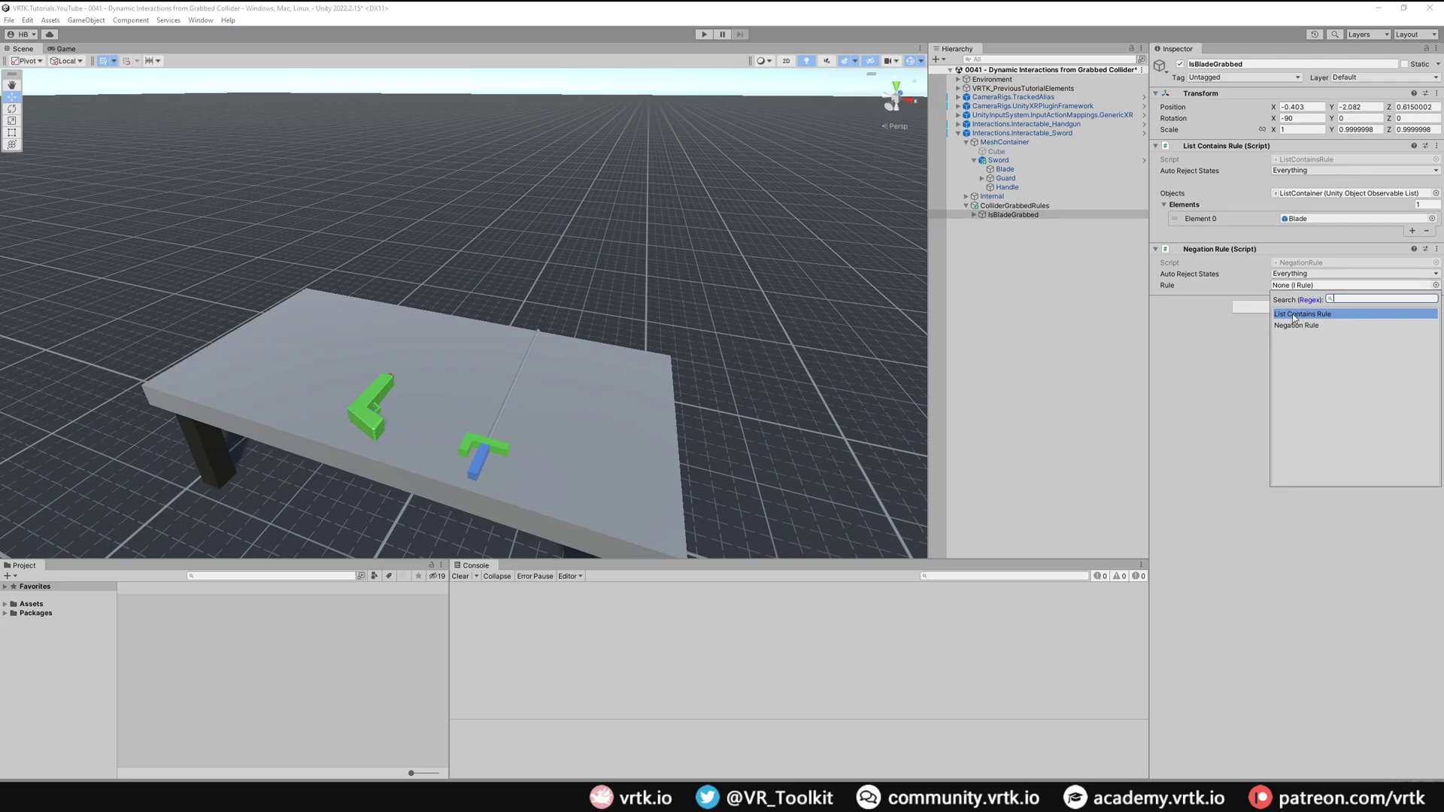
click(1294, 314)
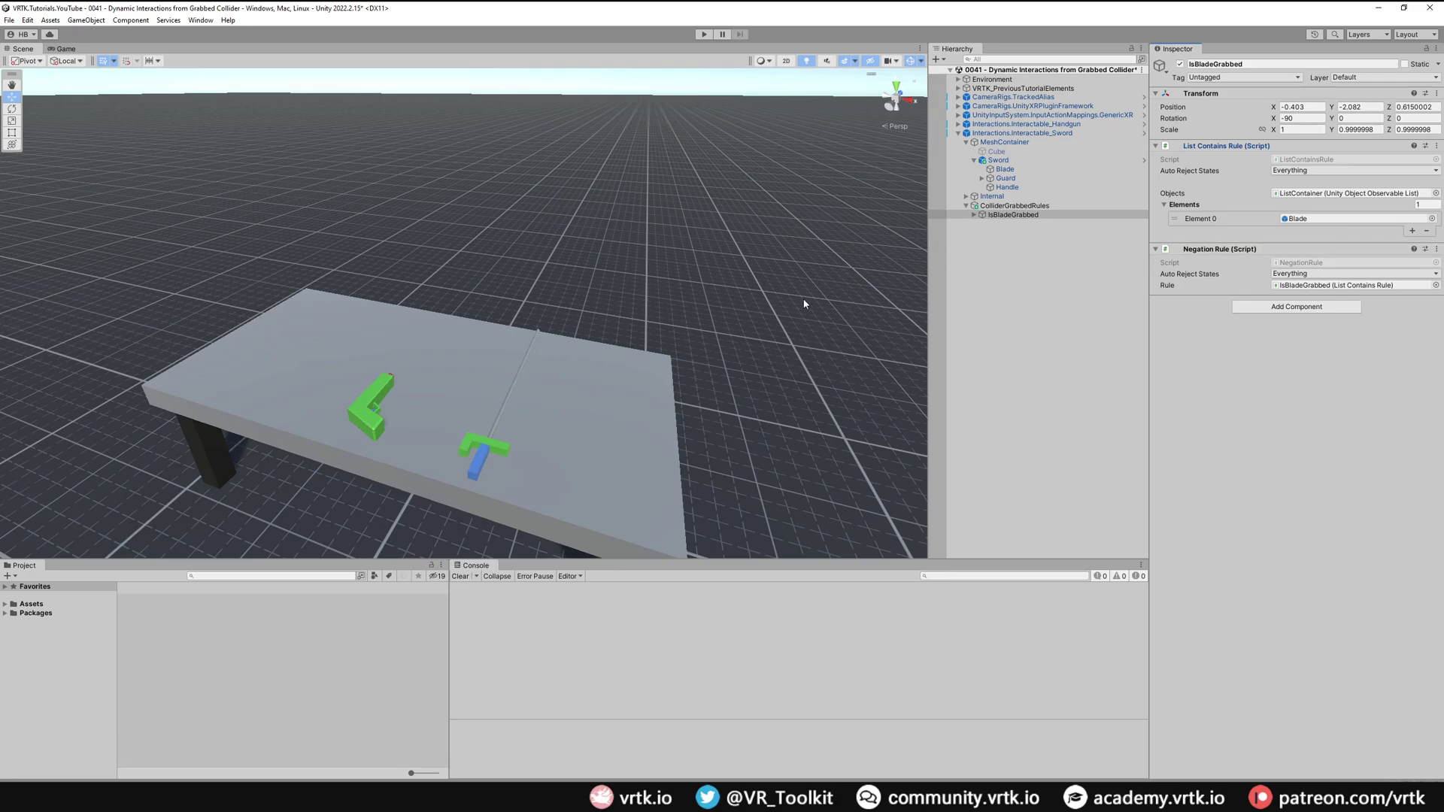
- Add two elements to the sword's GrabbedColliderMatcher, assigning IsBladeGrabbed's List Contains Rule to the first and its Negation Rule to the second
click(966, 198)
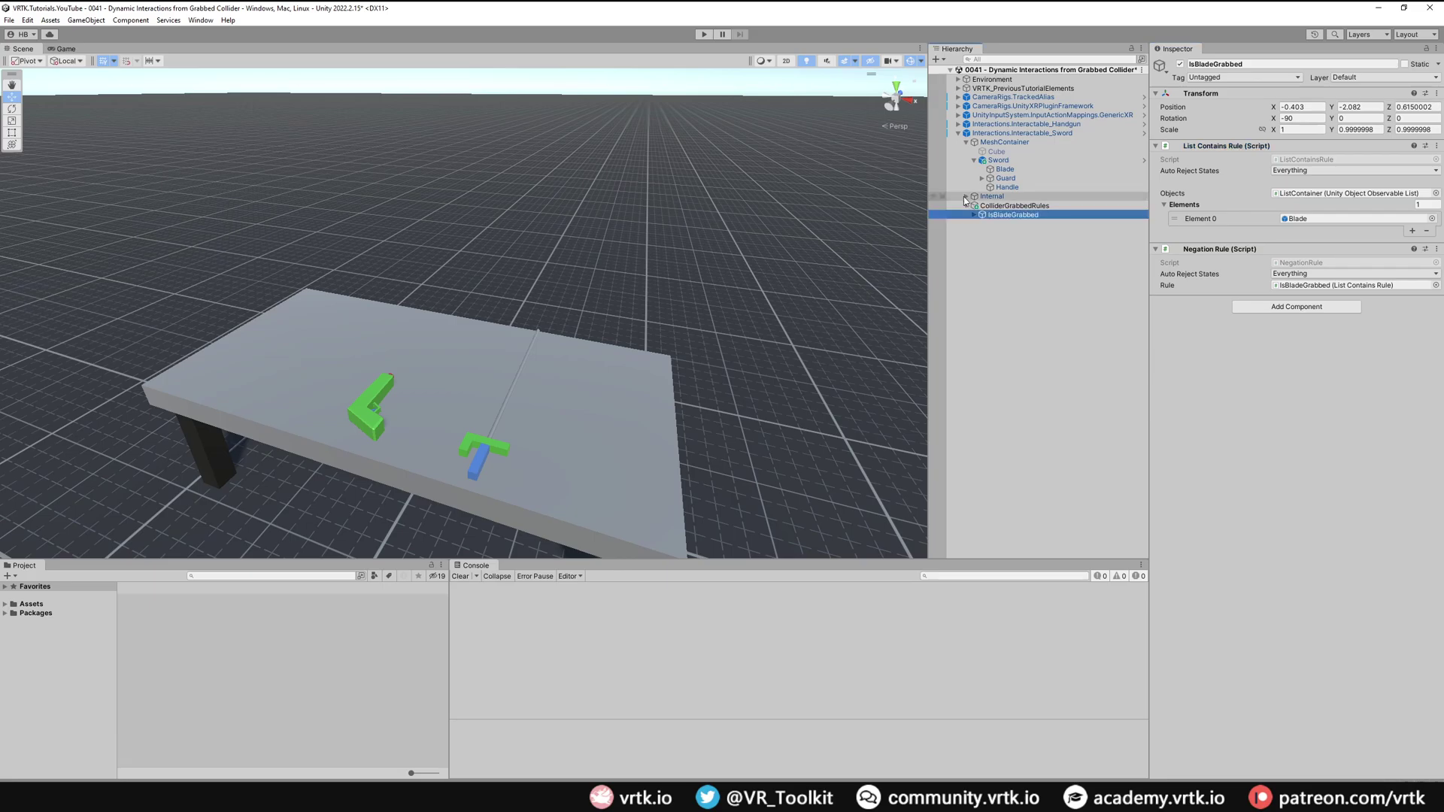
click(965, 197)
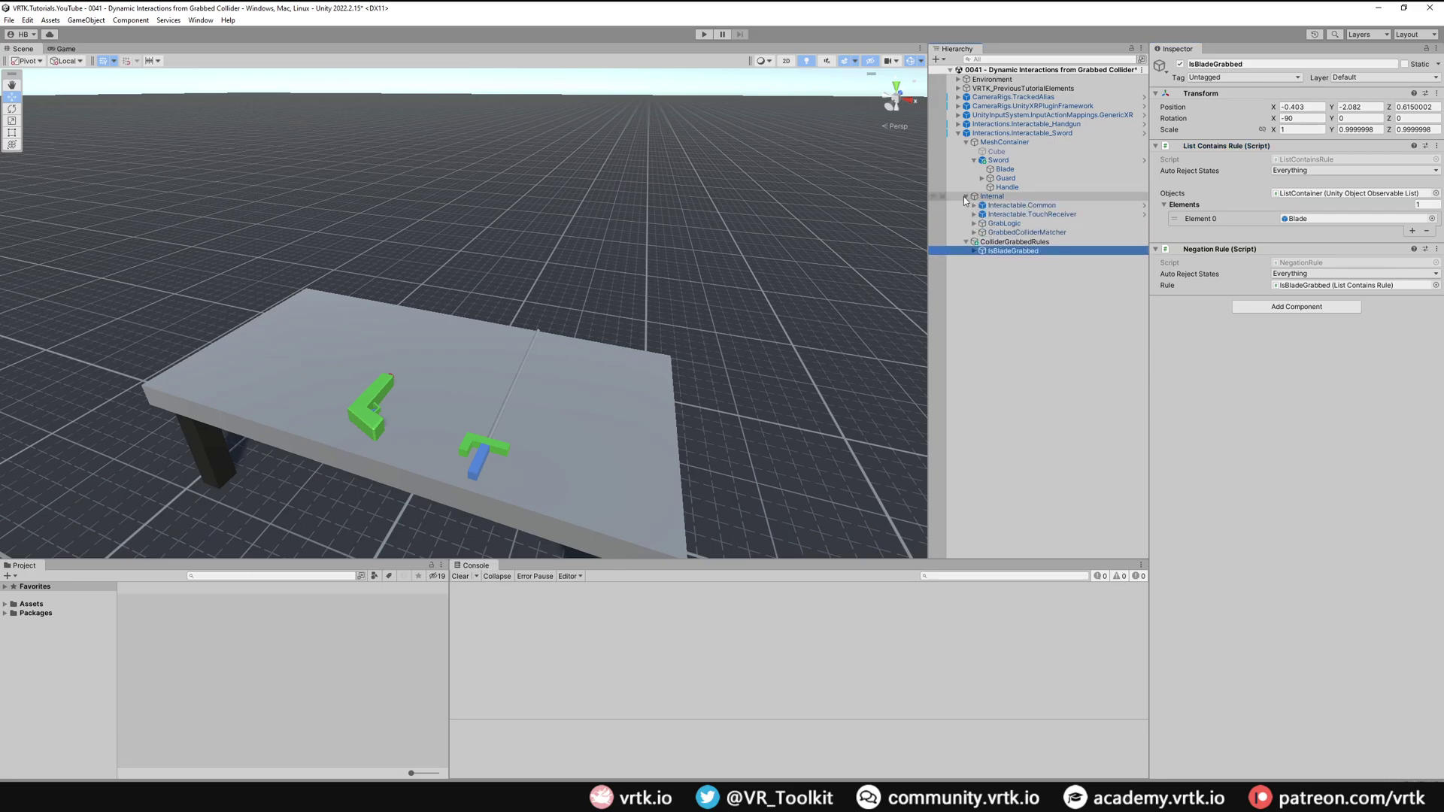
click(1068, 232)
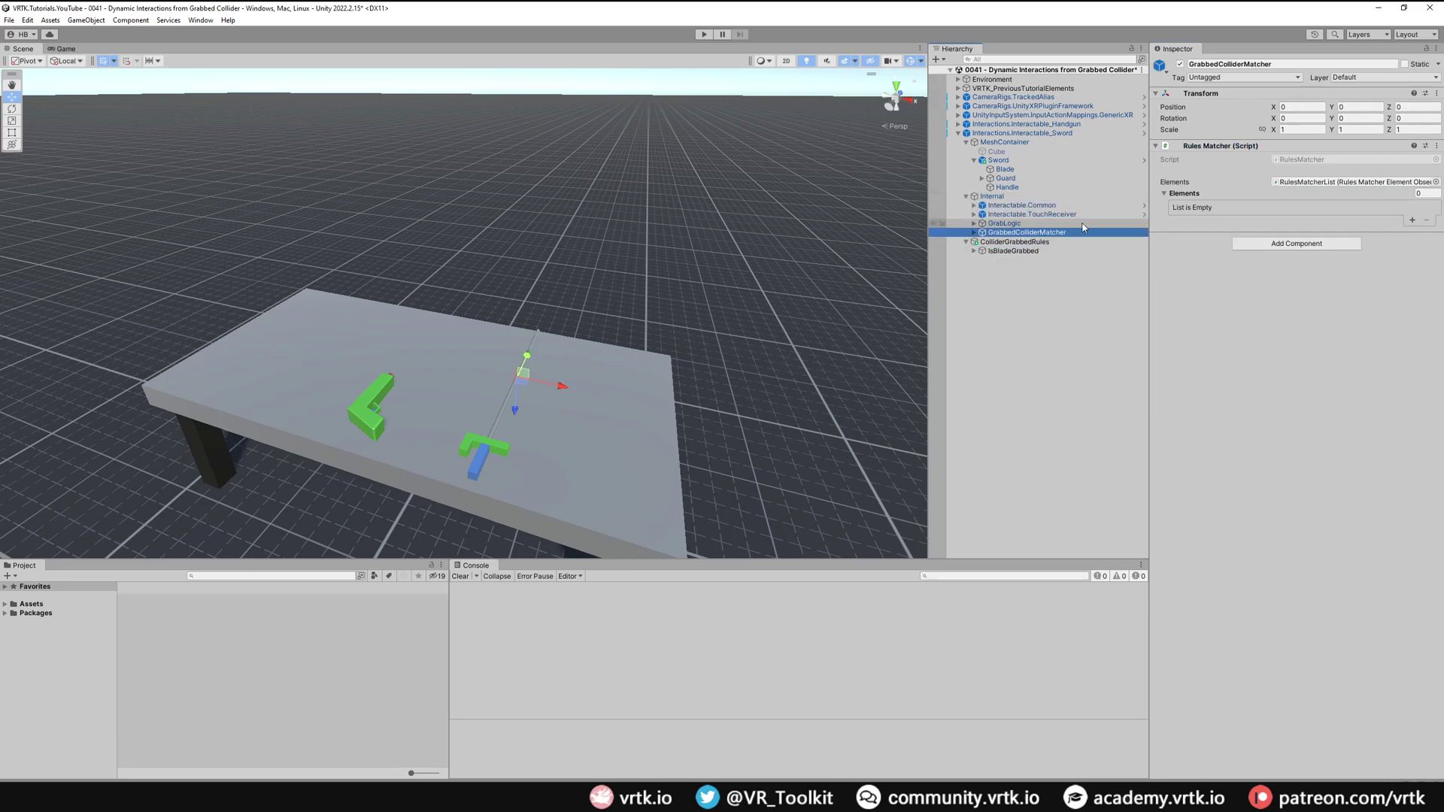
click(1418, 219)
click(1417, 282)
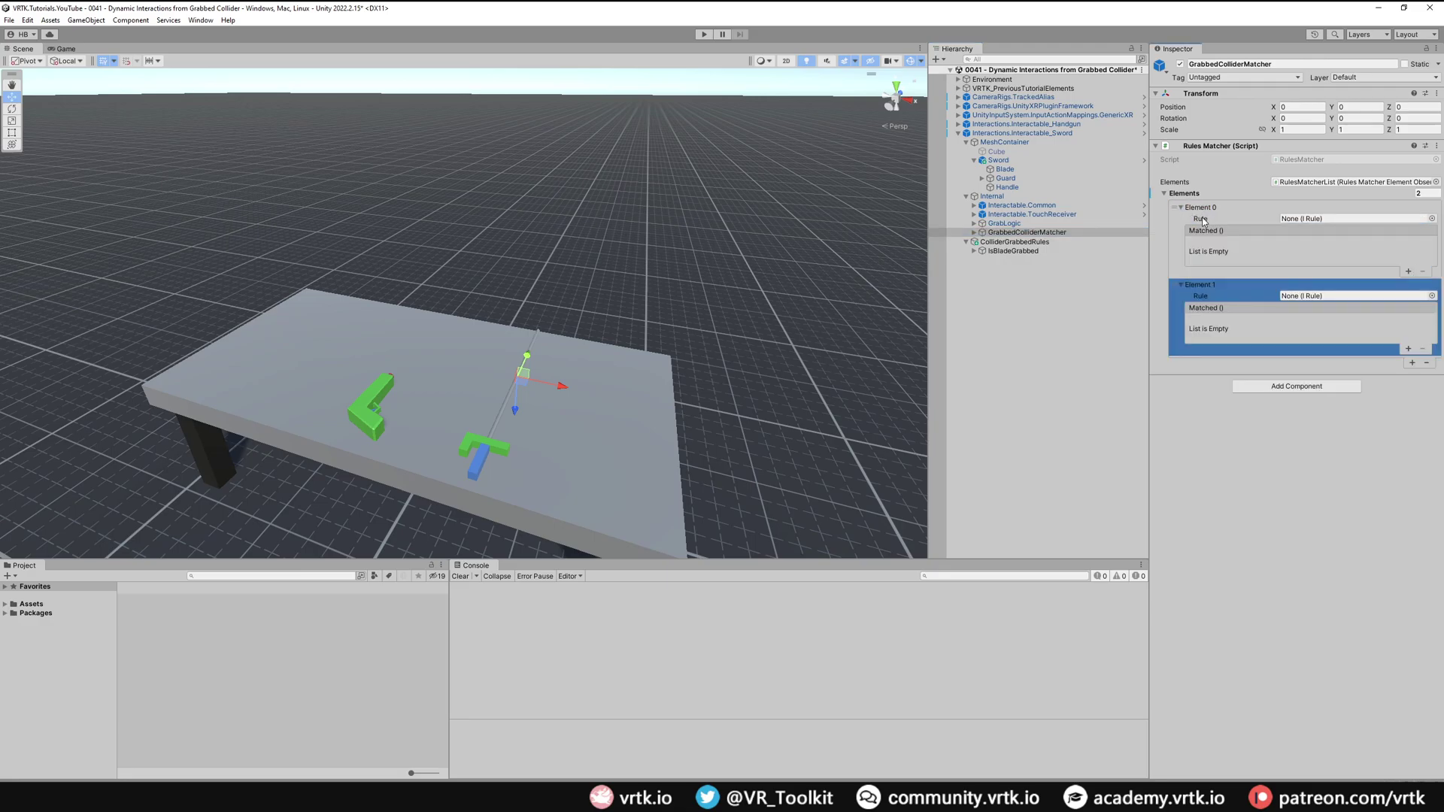
click(1008, 251)
drag(1008, 253, 1325, 223)
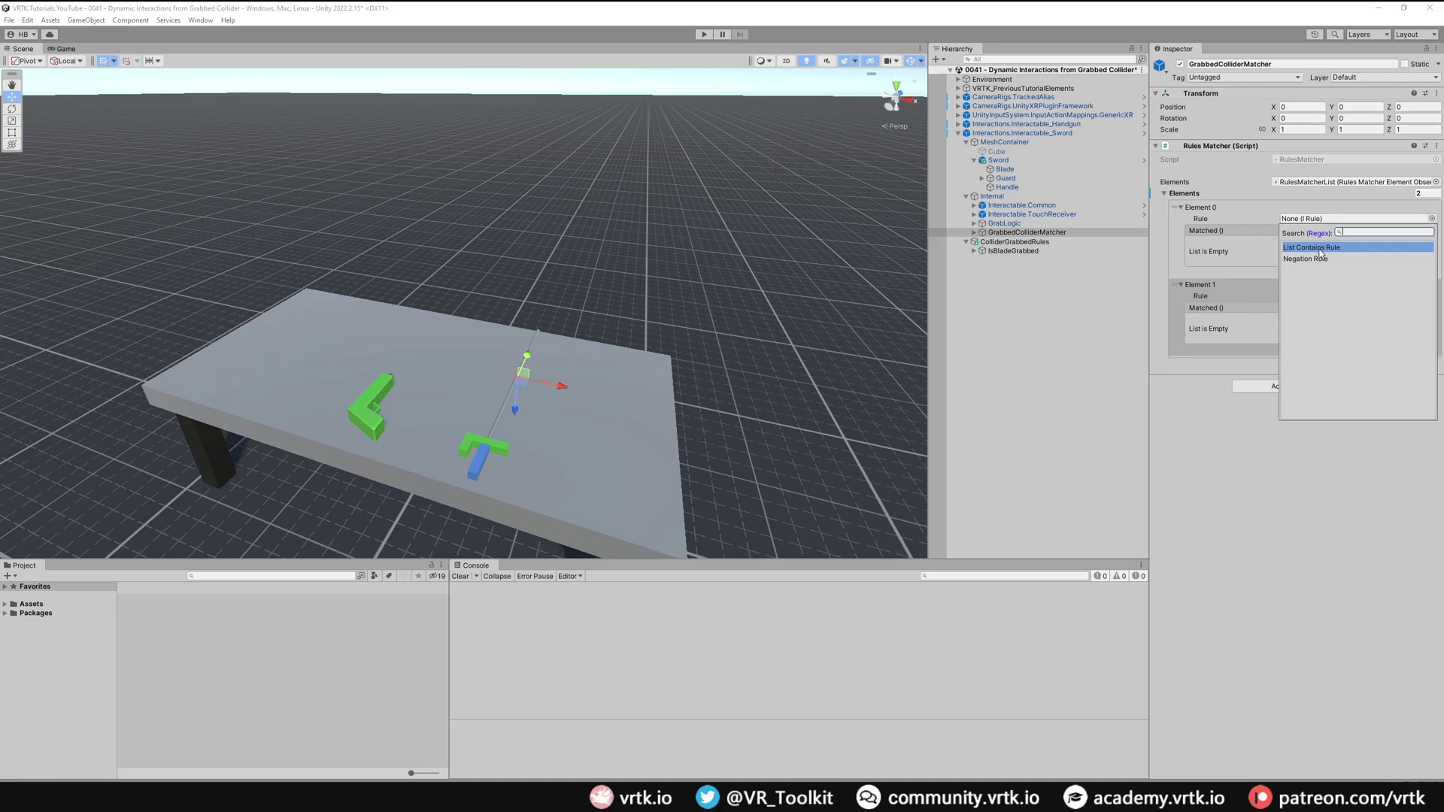
click(1321, 249)
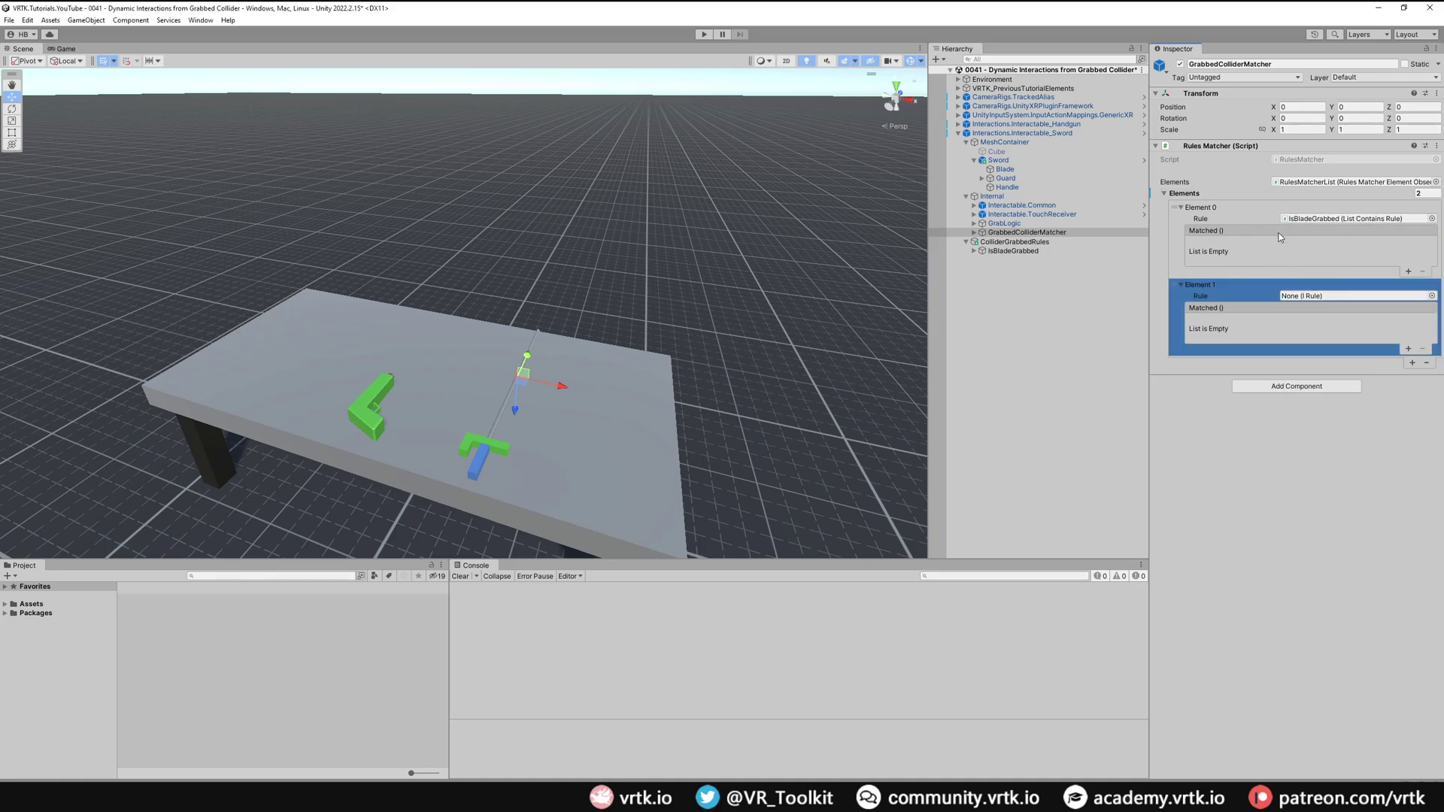
drag(1022, 249, 1307, 295)
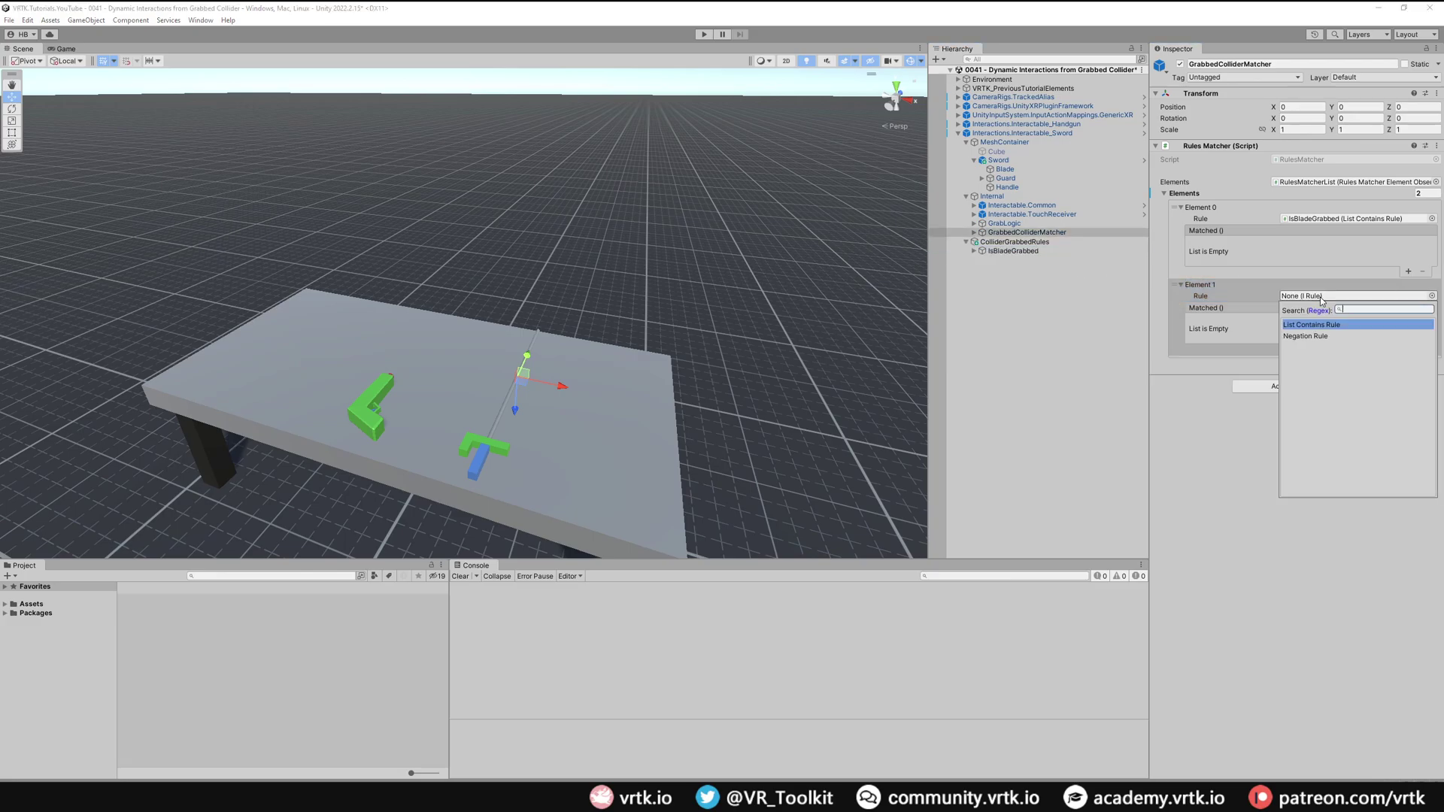
click(1316, 337)
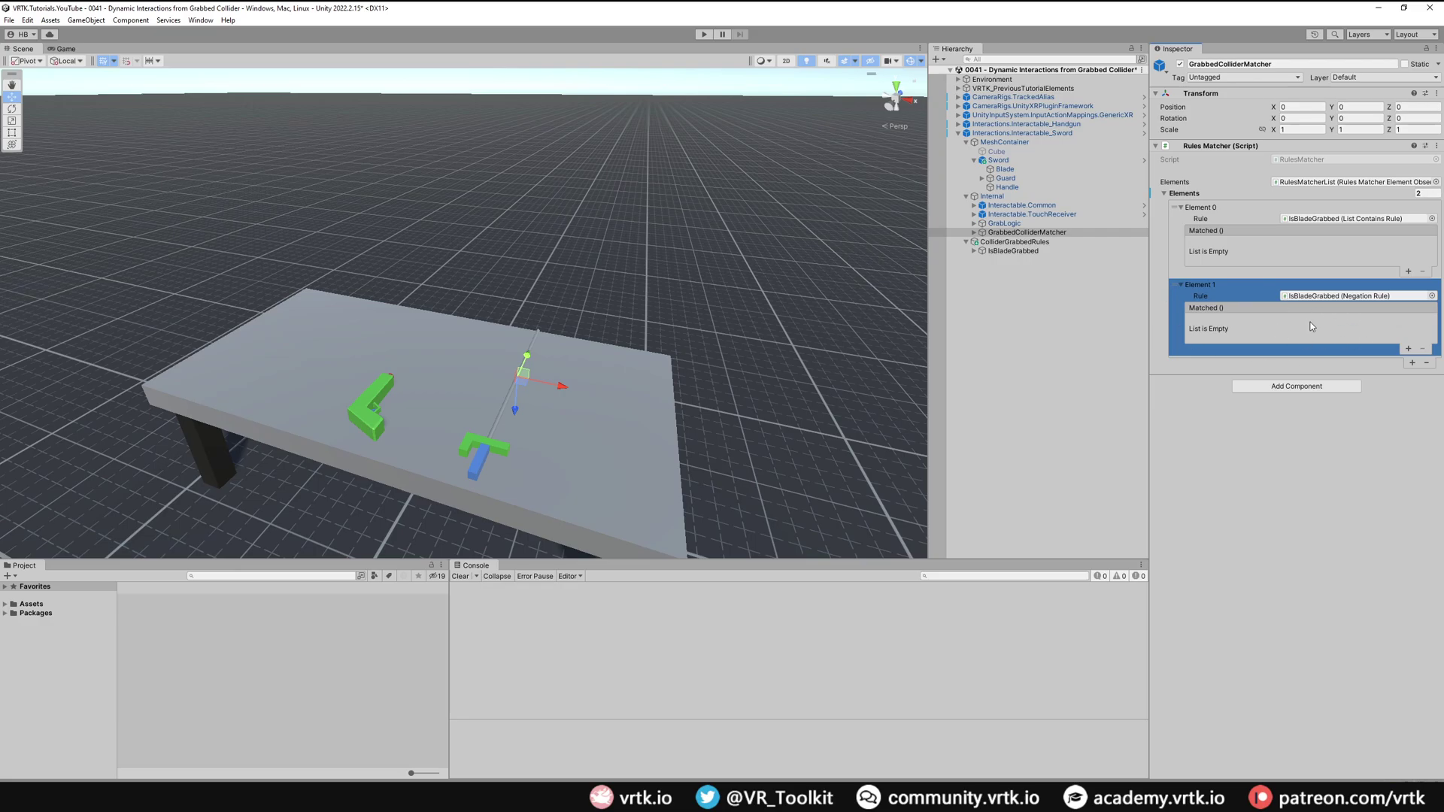
- Add a Matched listener to both GrabbedColliderMatcher elements and set the sword's Interactable.GrabAction.Follow as each listener's target object
click(974, 224)
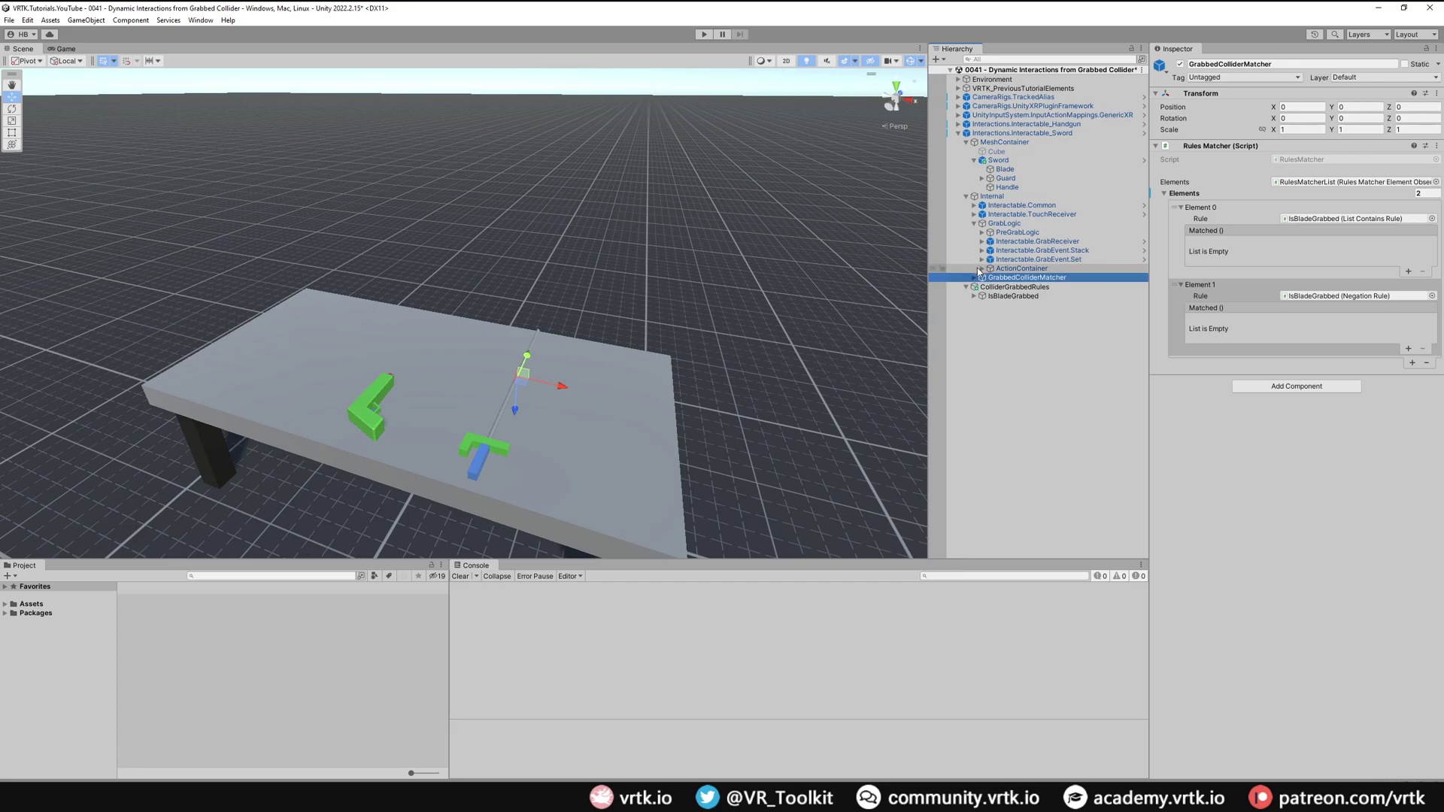
click(983, 268)
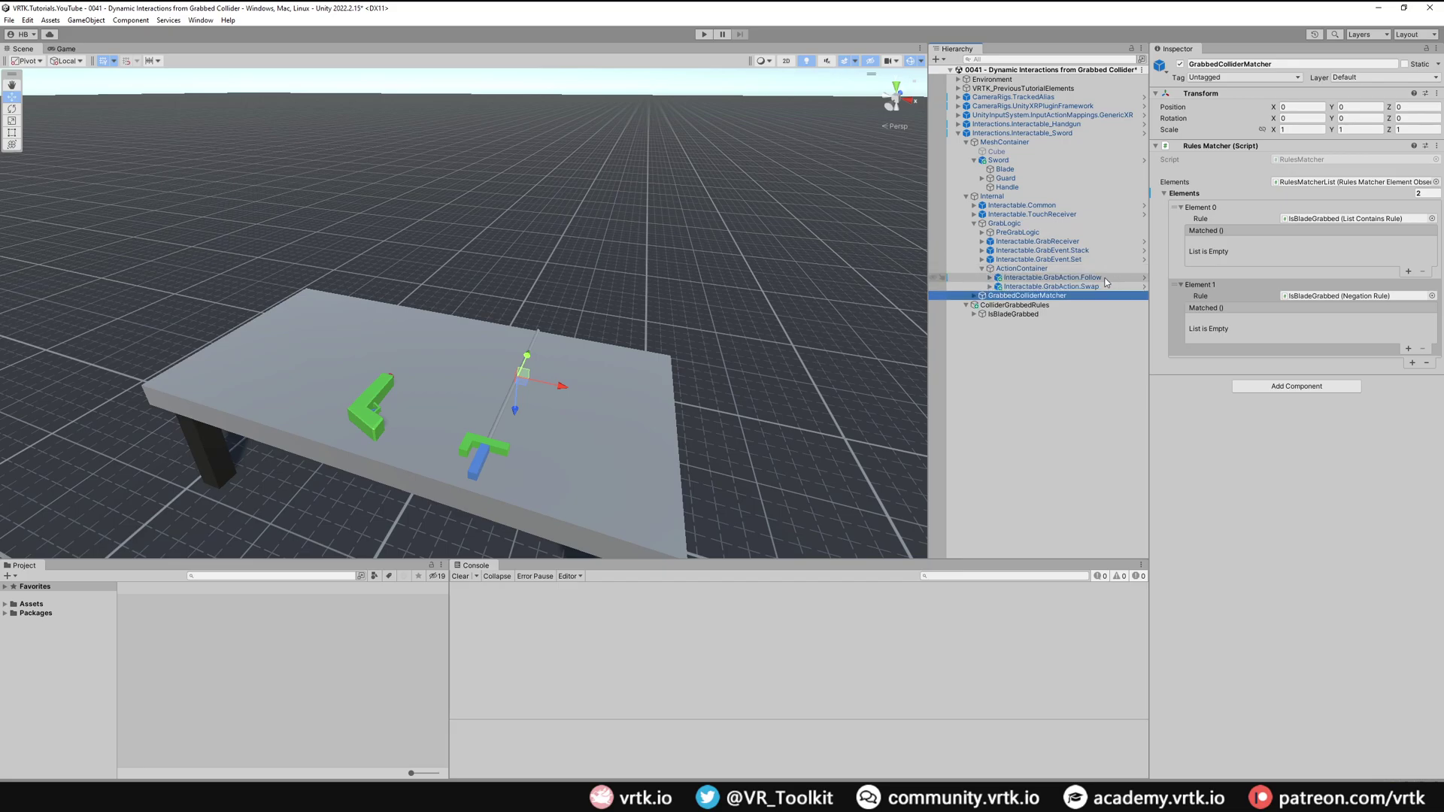
click(1409, 273)
click(1409, 351)
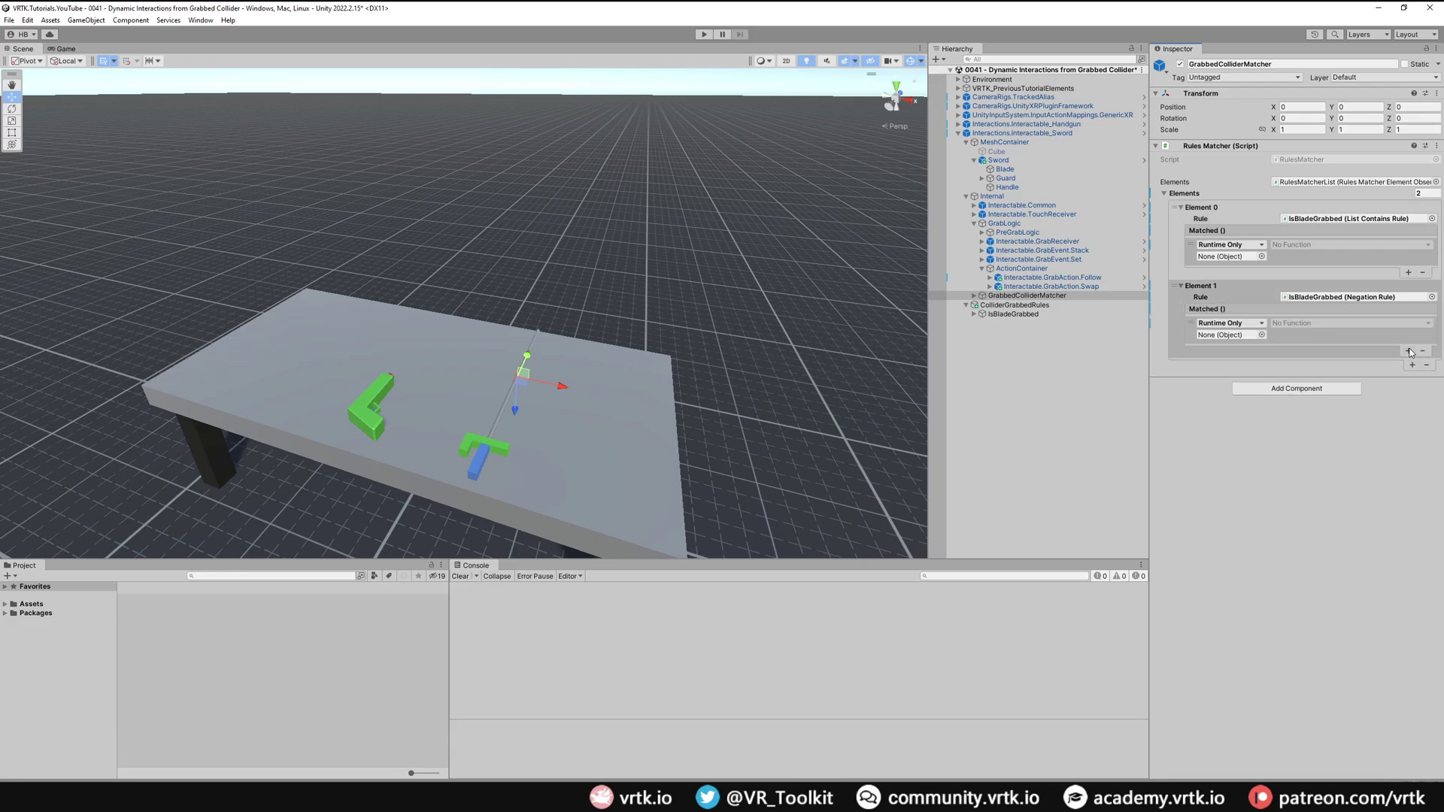
drag(1052, 277, 1230, 335)
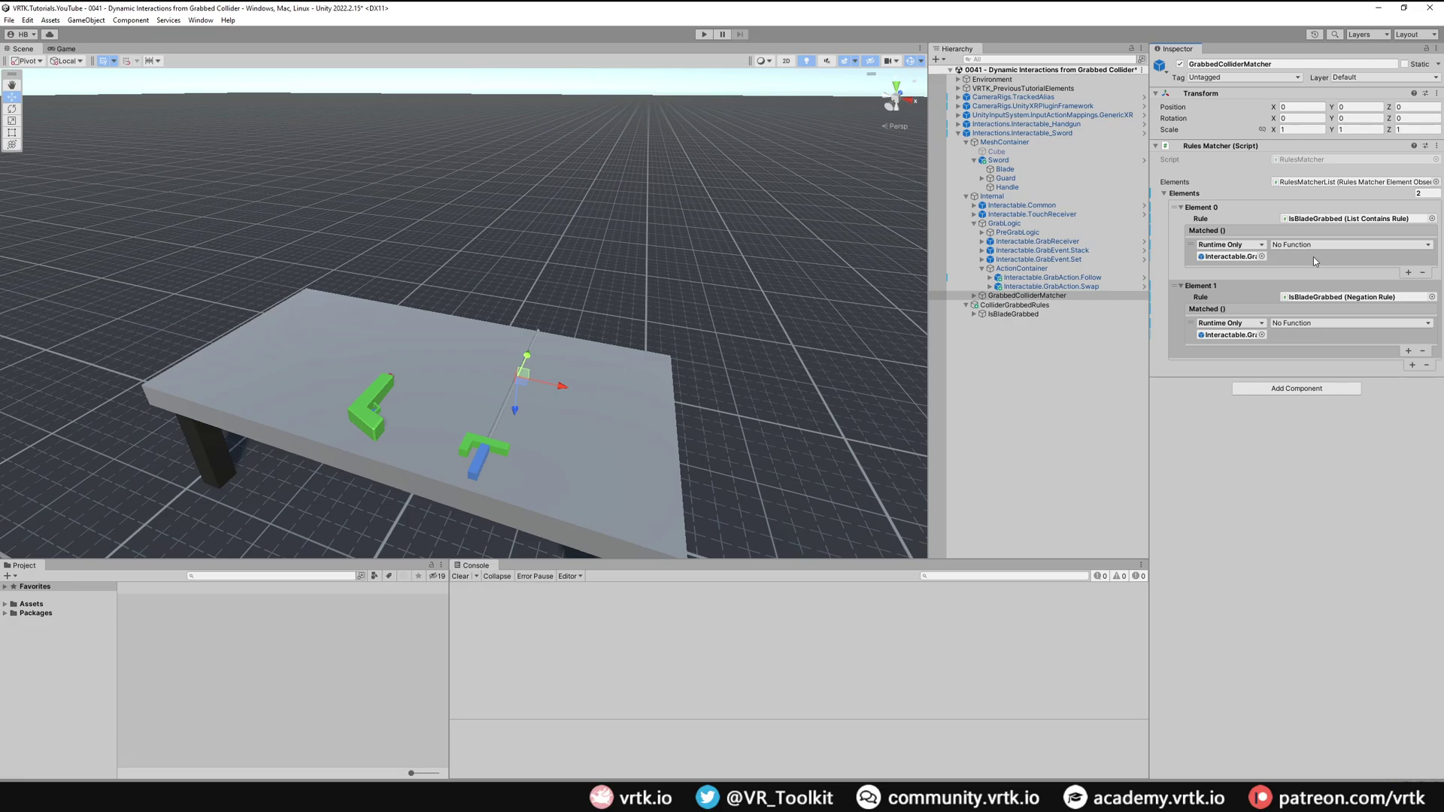
- Check the available Grab Offset options in the sword's Interactable Facade and return to GrabbedColliderMatcher
click(1074, 133)
scroll(1288, 391, down, 3)
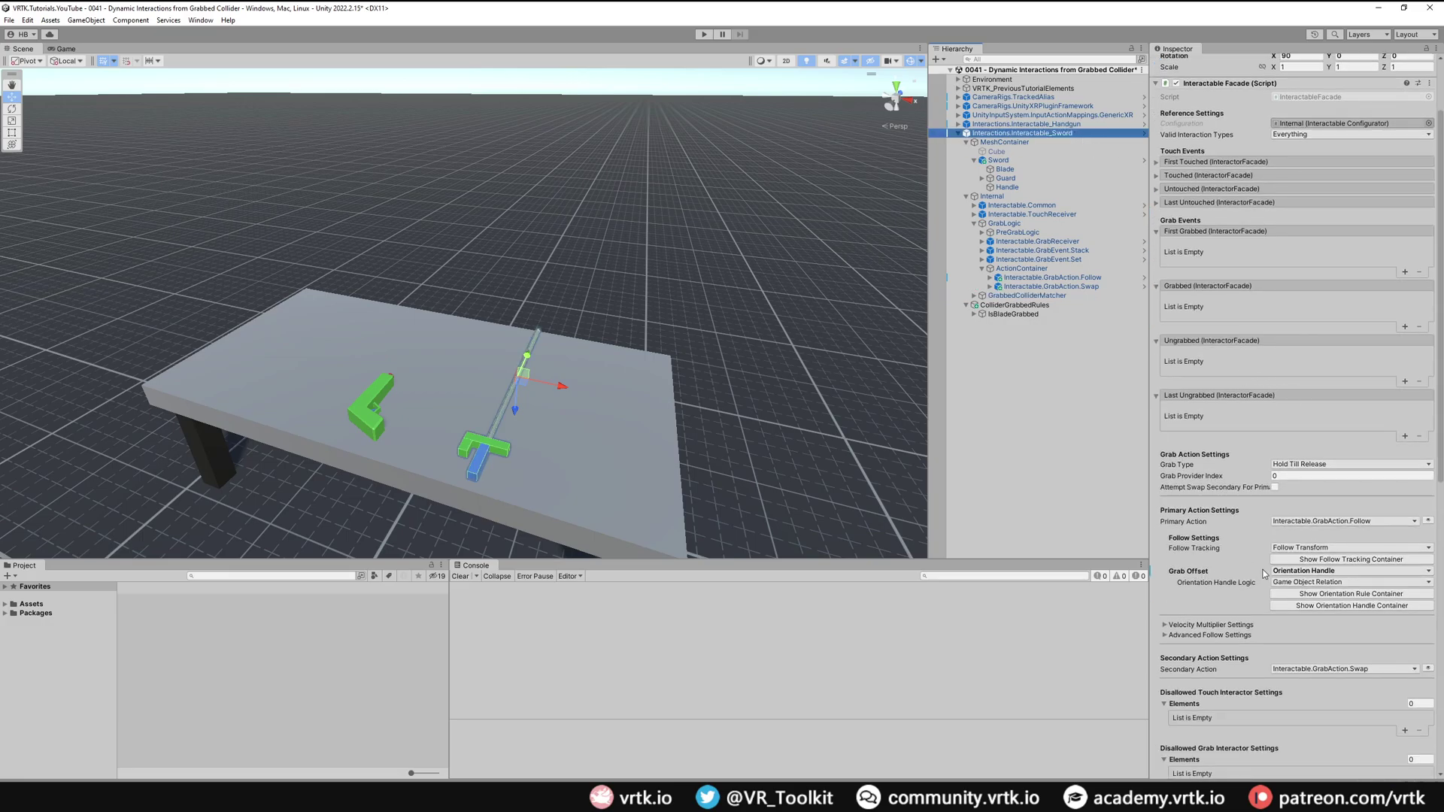
click(1294, 572)
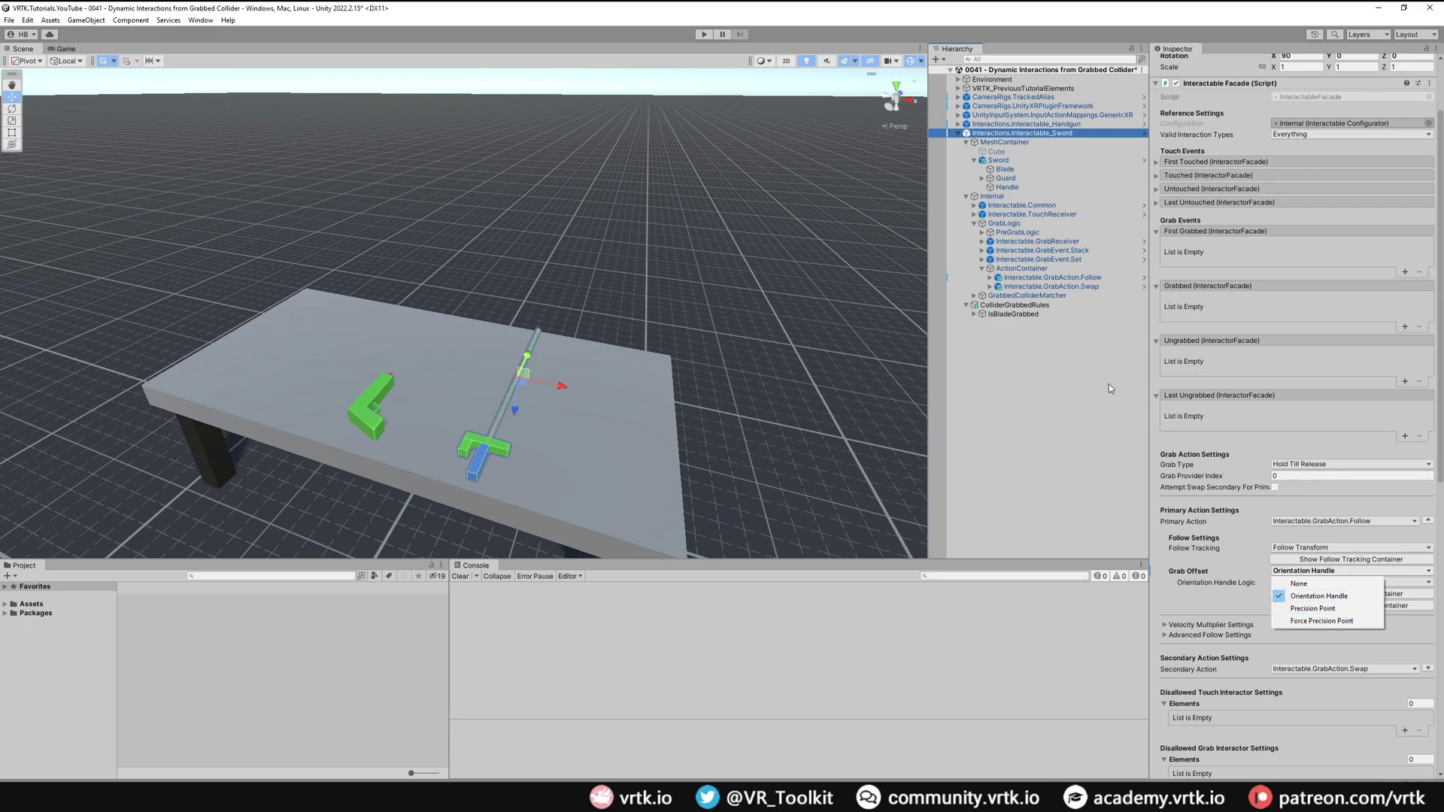
click(1053, 298)
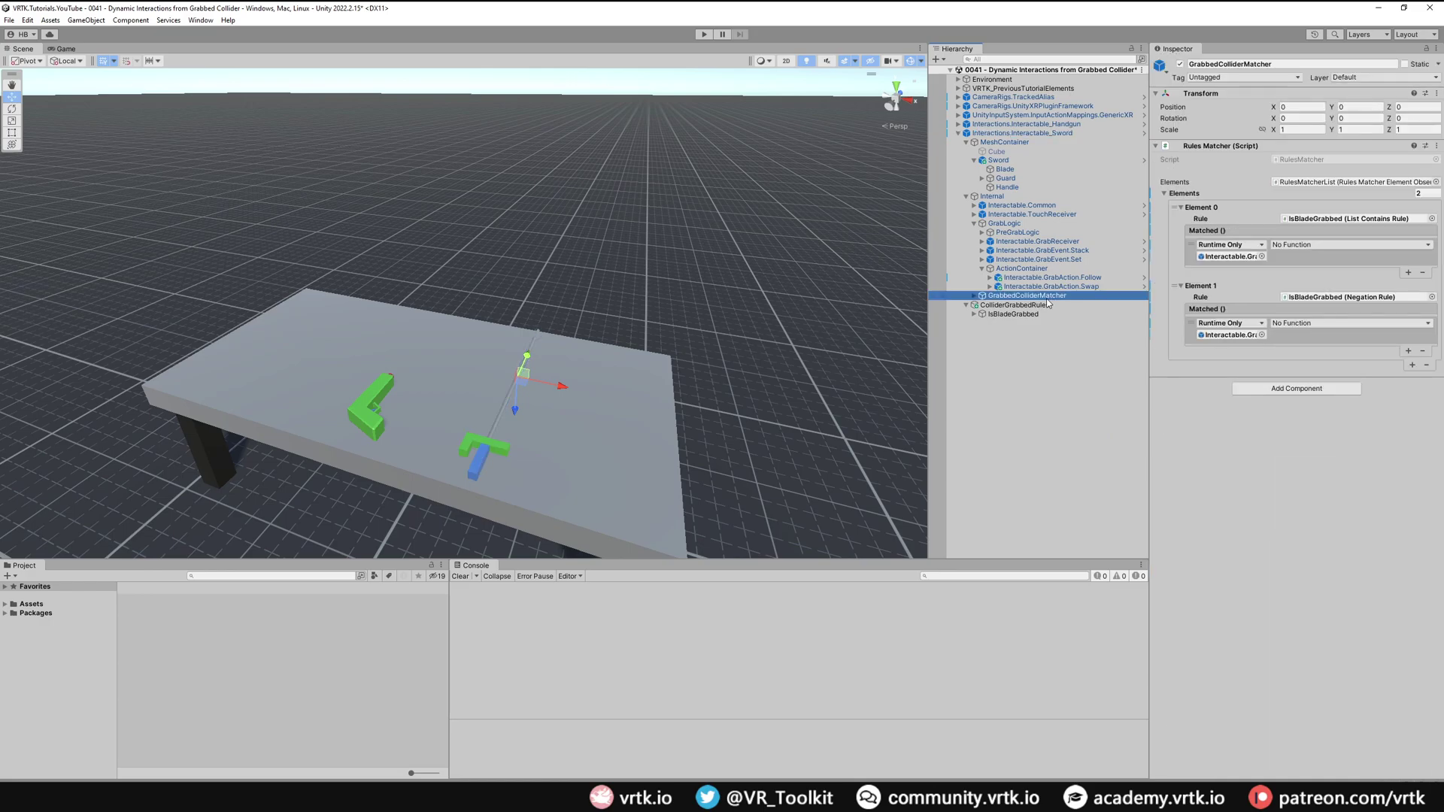
- Make Element 0's Matched listener call GrabInteractableFollowAction.SetGrabOffset with the value 2
click(1295, 246)
mouse_move(1361, 316)
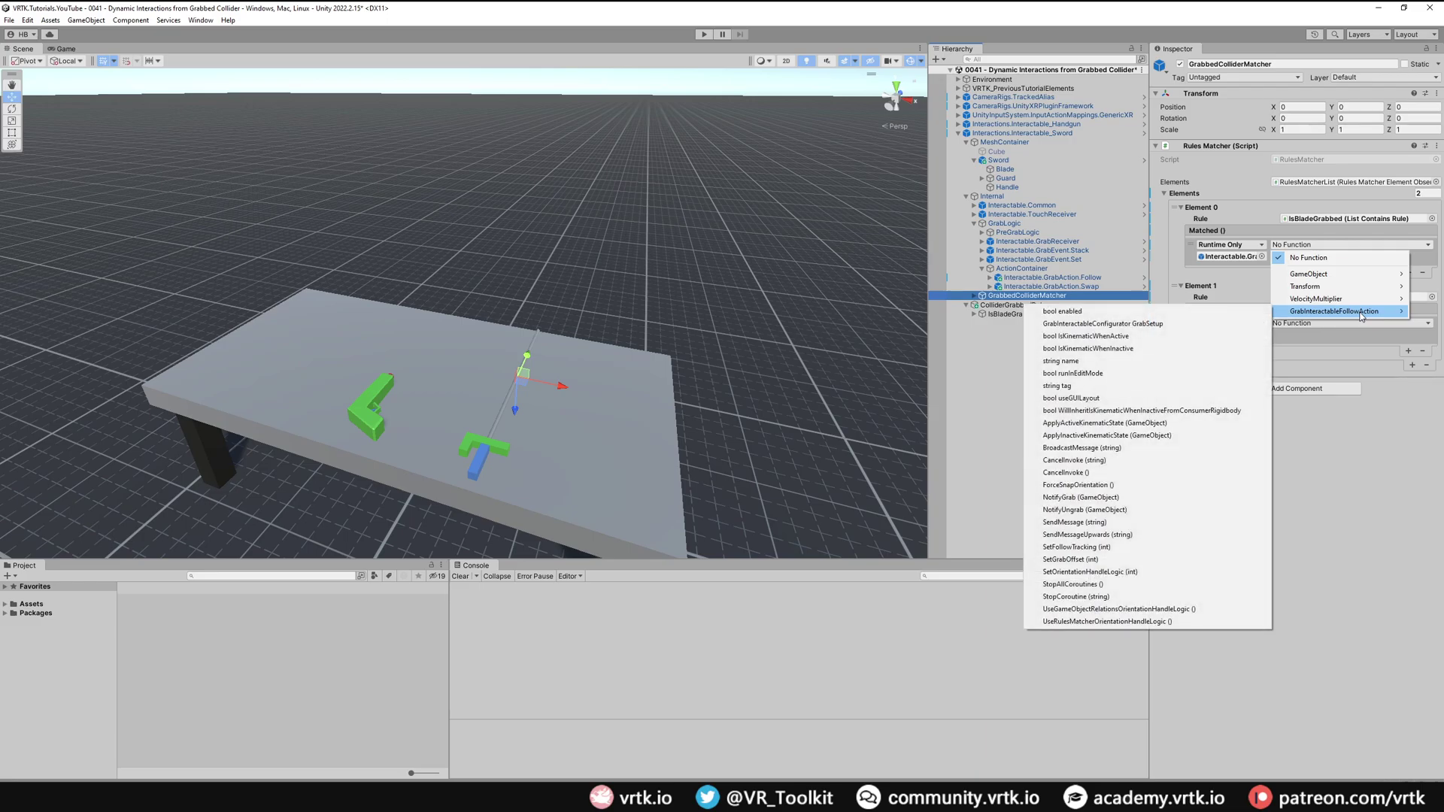
click(1093, 561)
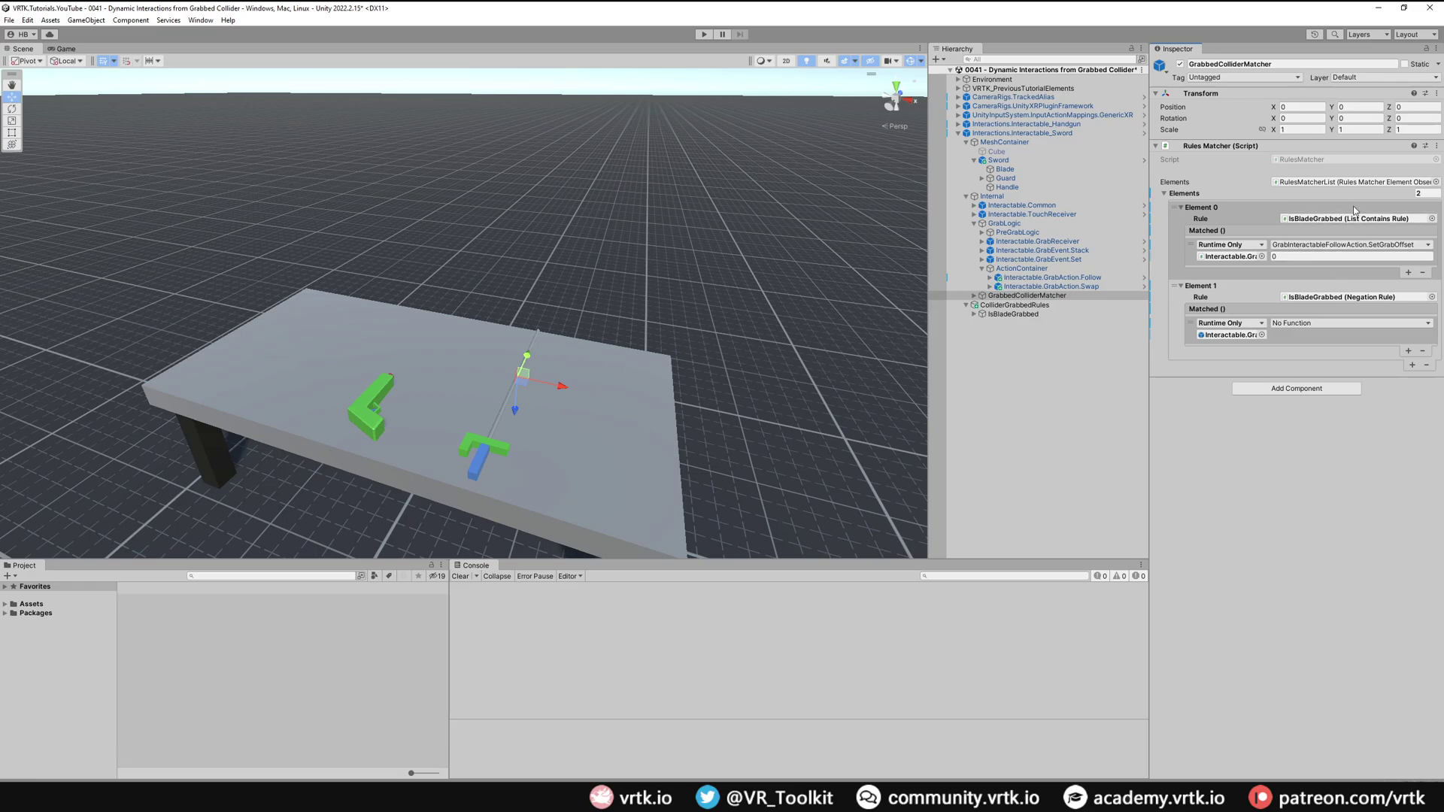
click(1296, 256)
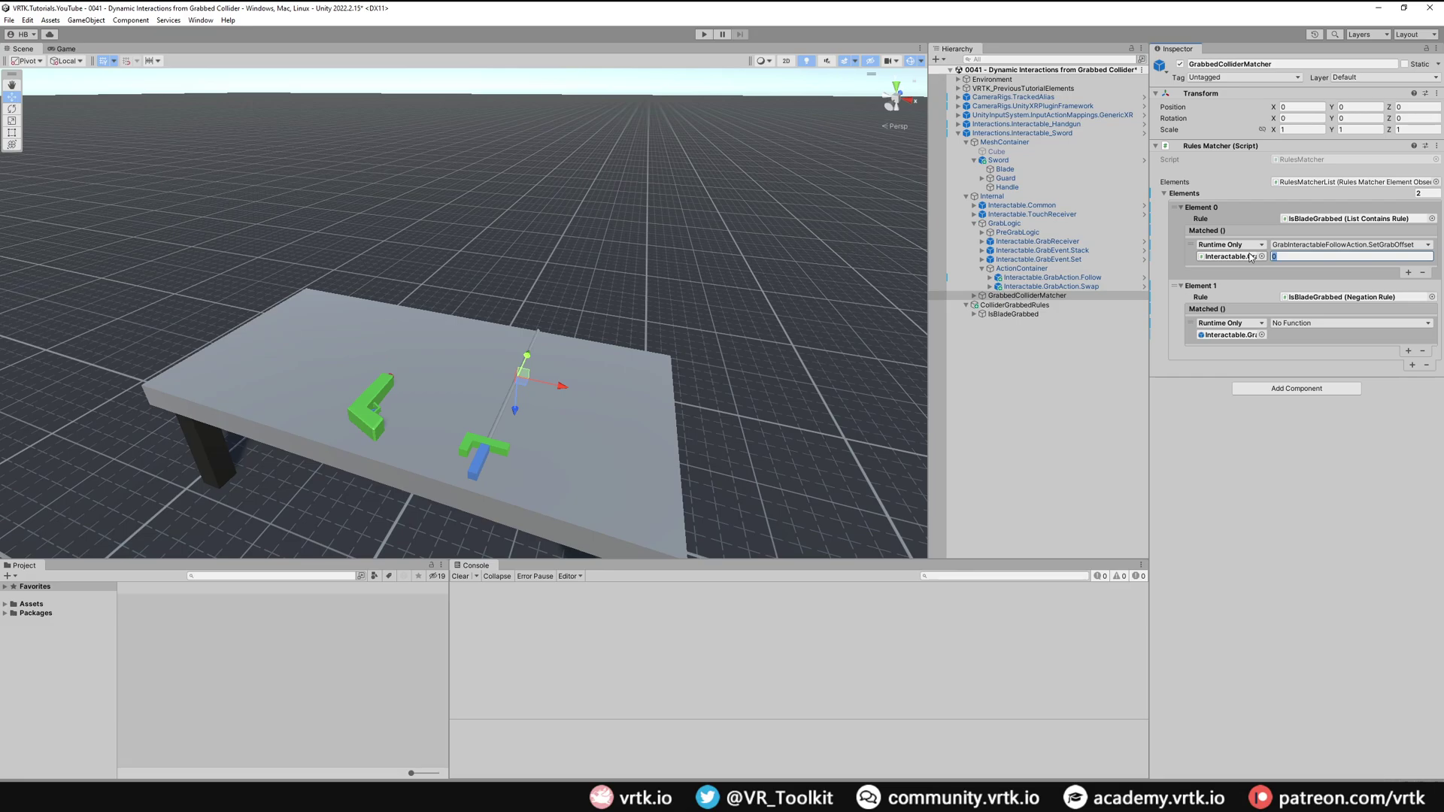
text(2)
- Make Element 1's Matched listener call GrabInteractableFollowAction.SetGrabOffset with the value 1
click(1296, 325)
mouse_move(1325, 392)
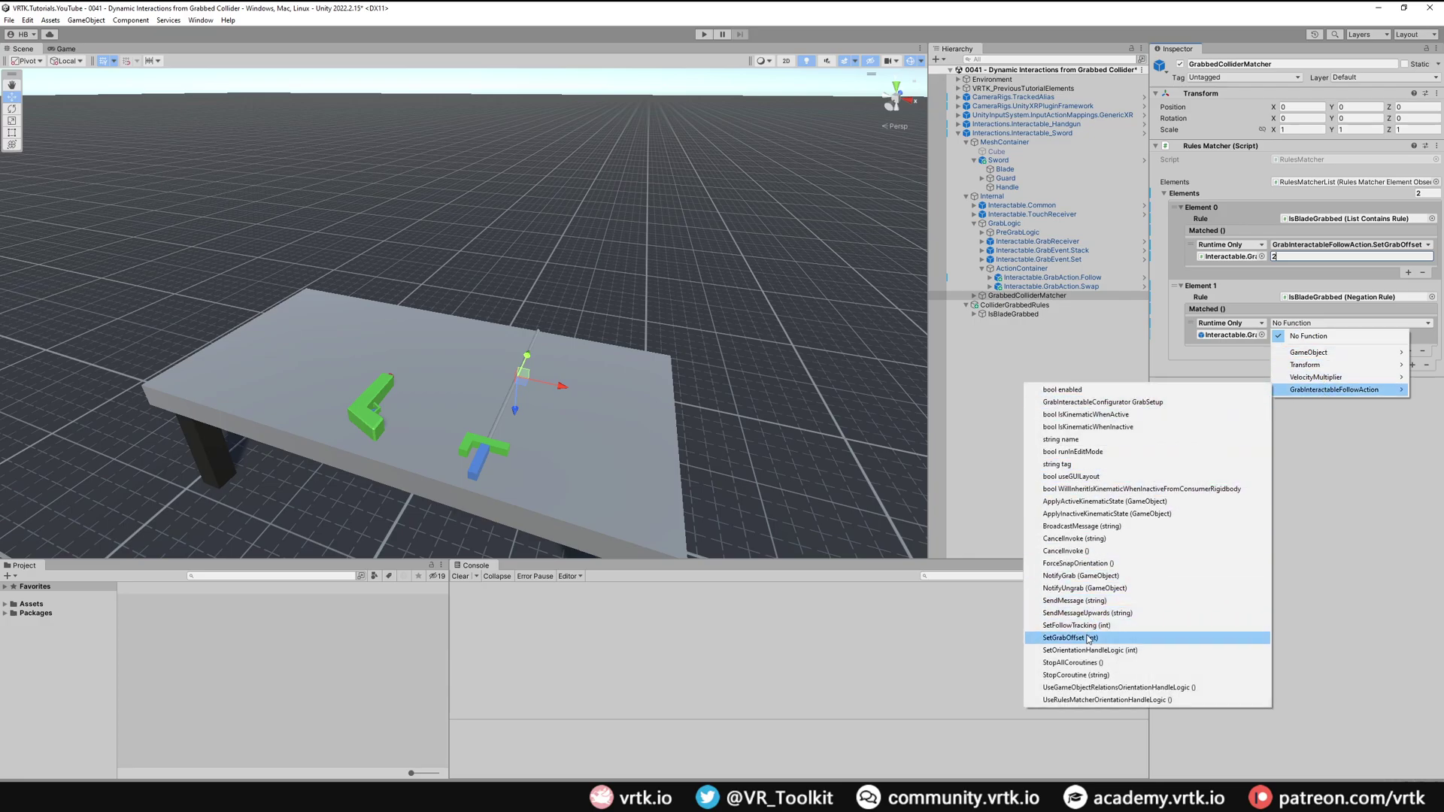
click(1129, 638)
click(1297, 335)
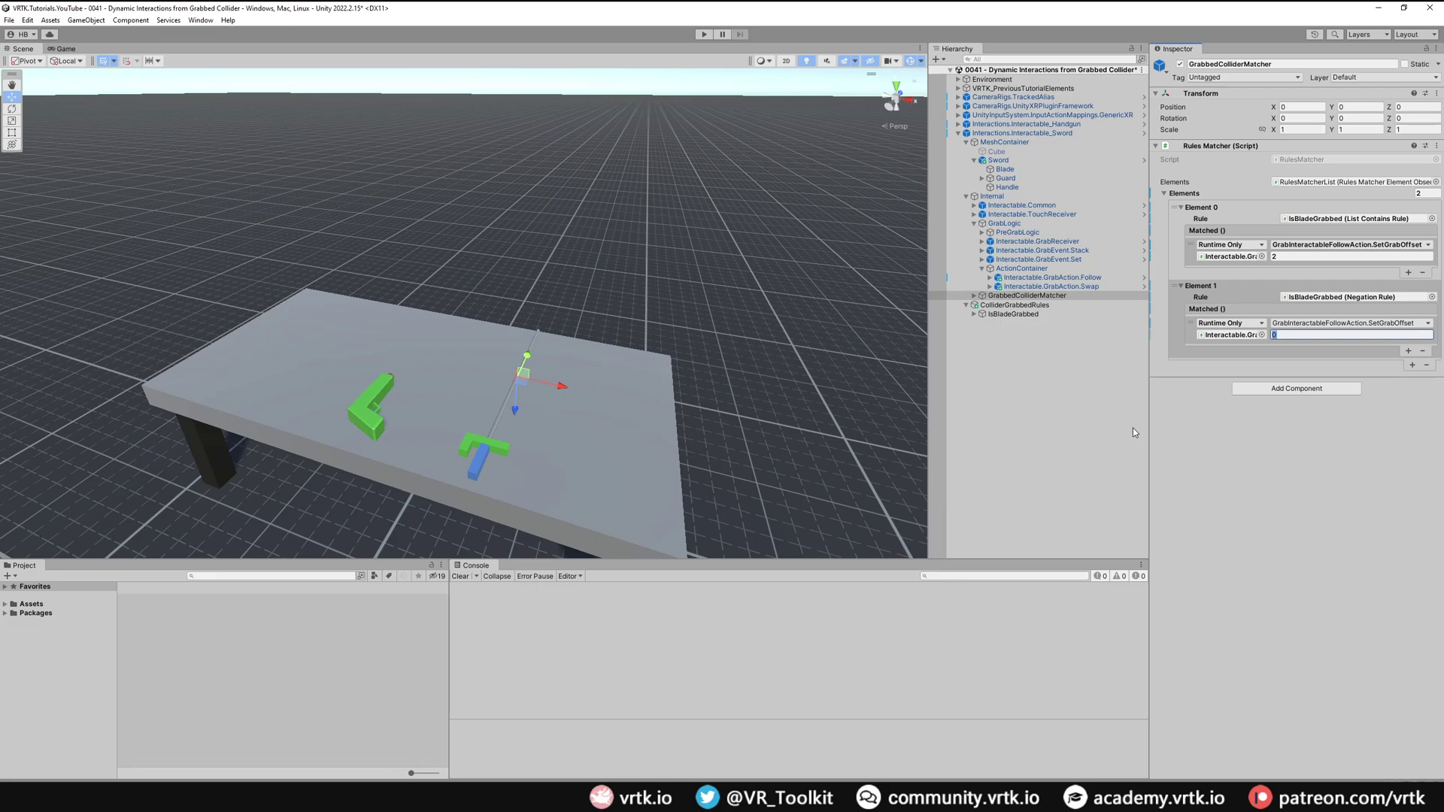
text(1)
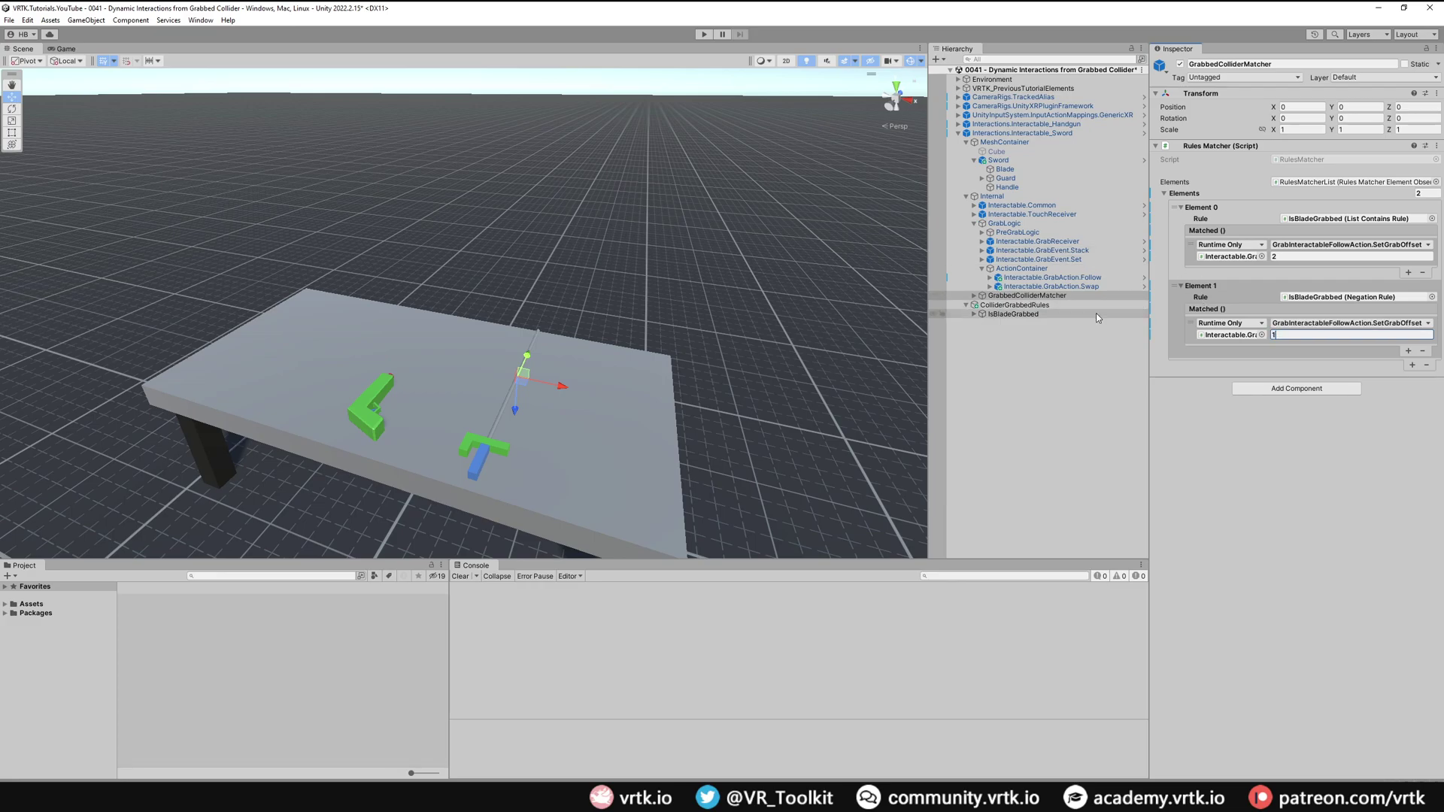